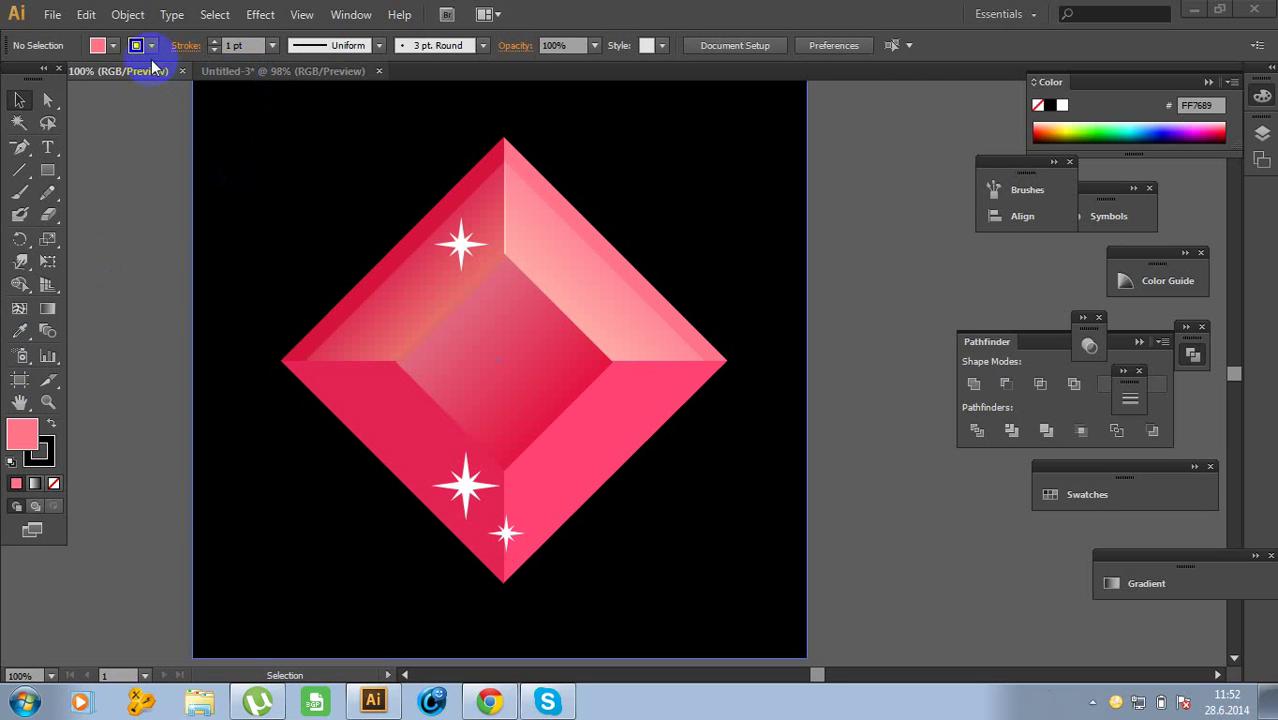
Switch from the finished gem to the Untitled-3 document with its colour sample rectangles
key("ctrl+Tab")
left_click(50, 14)
left_click(70, 36)
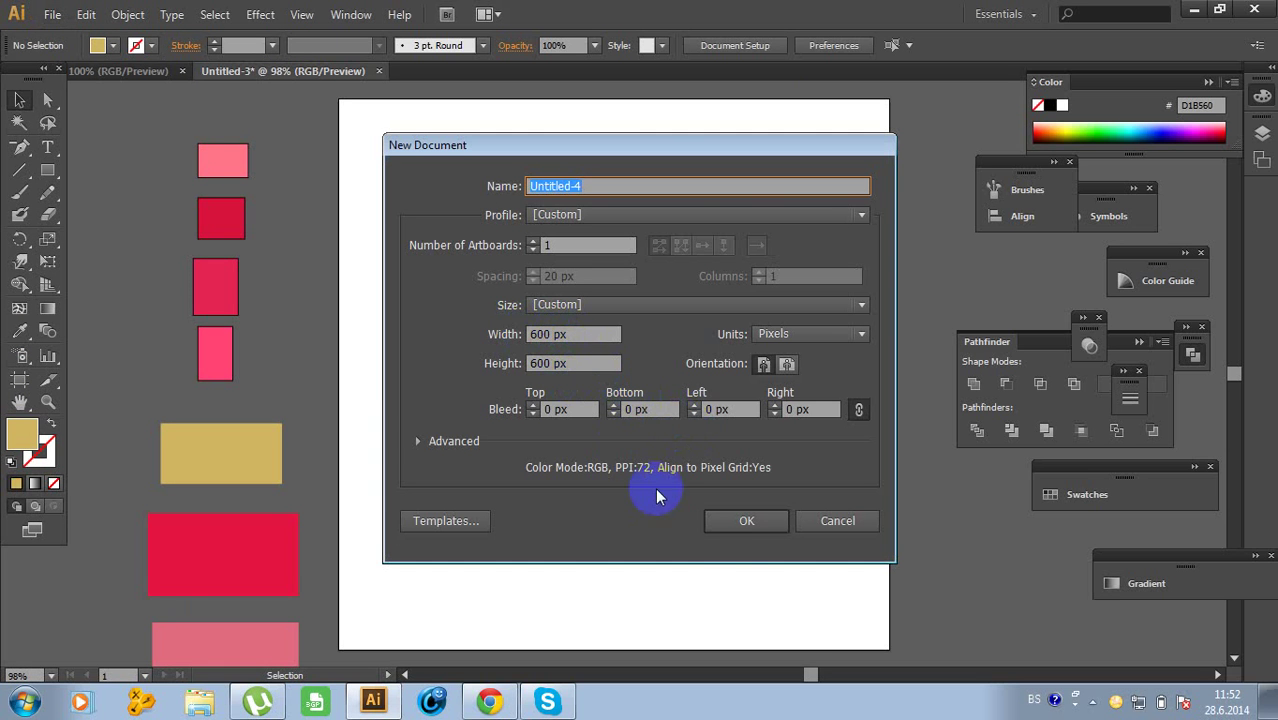
left_click(825, 530)
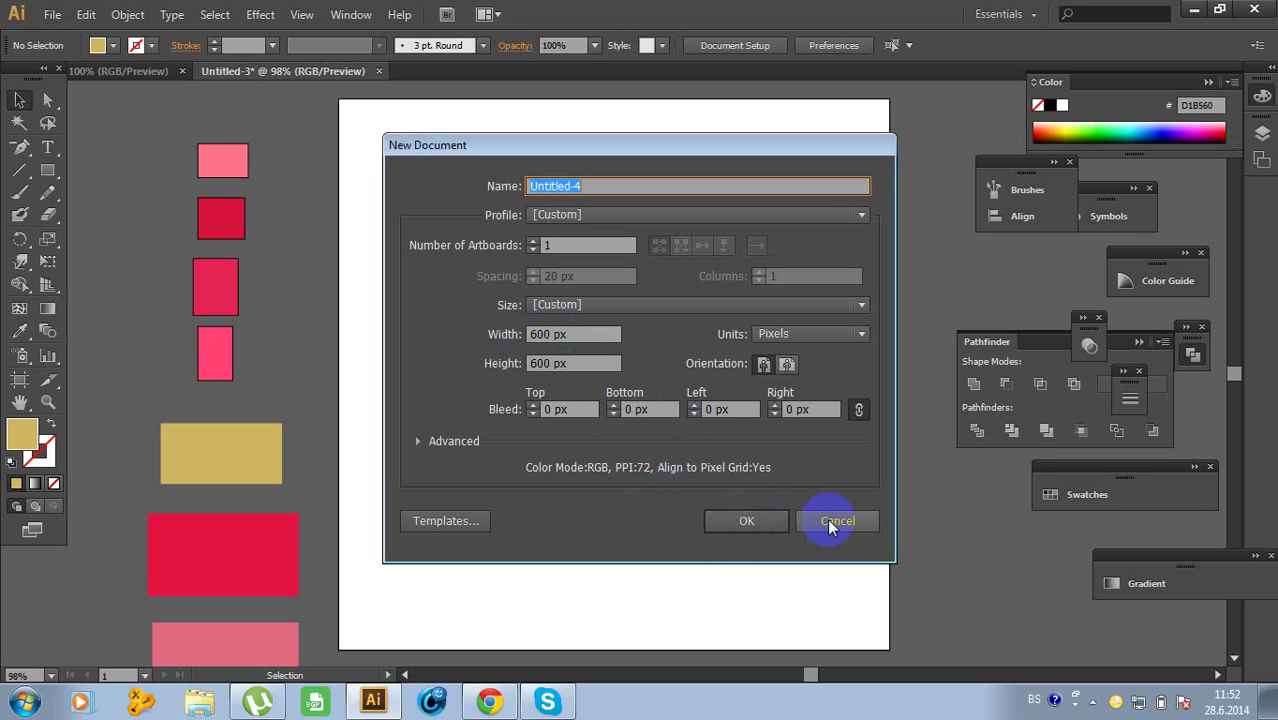
left_click(827, 520)
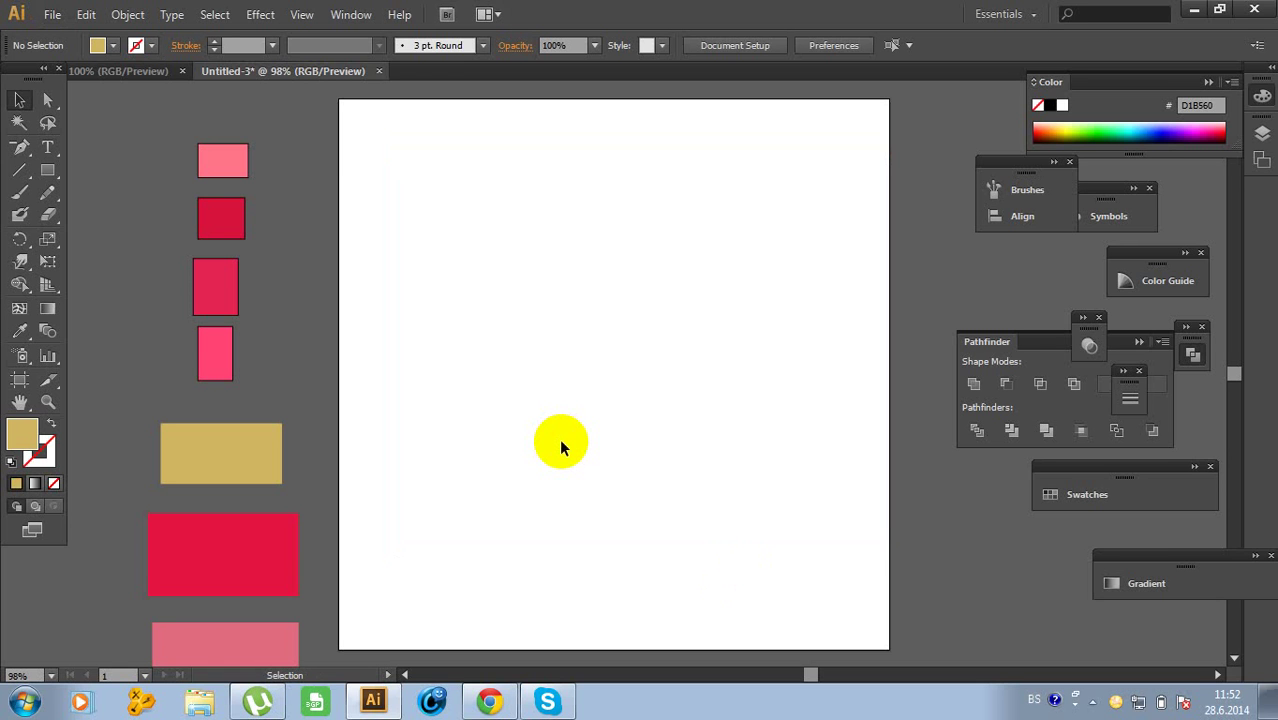
Show the rulers and pull two horizontal guides onto the artboard
key("r")
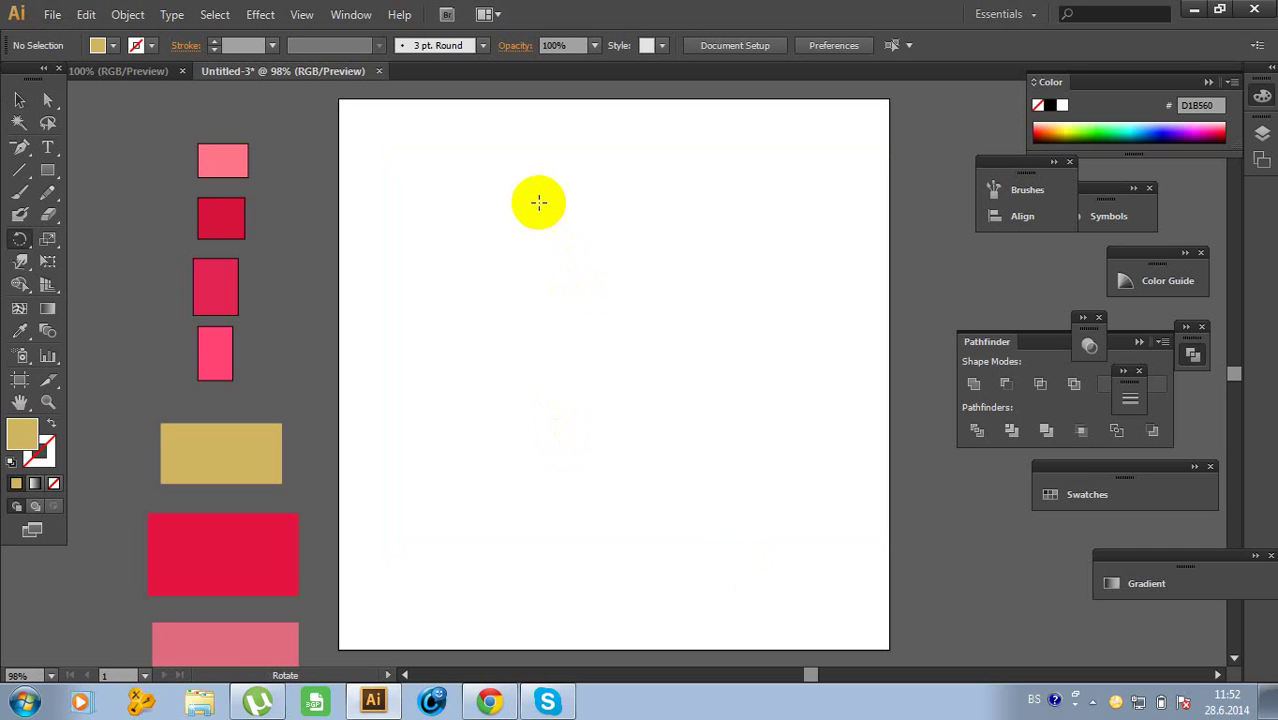
key("ctrl")
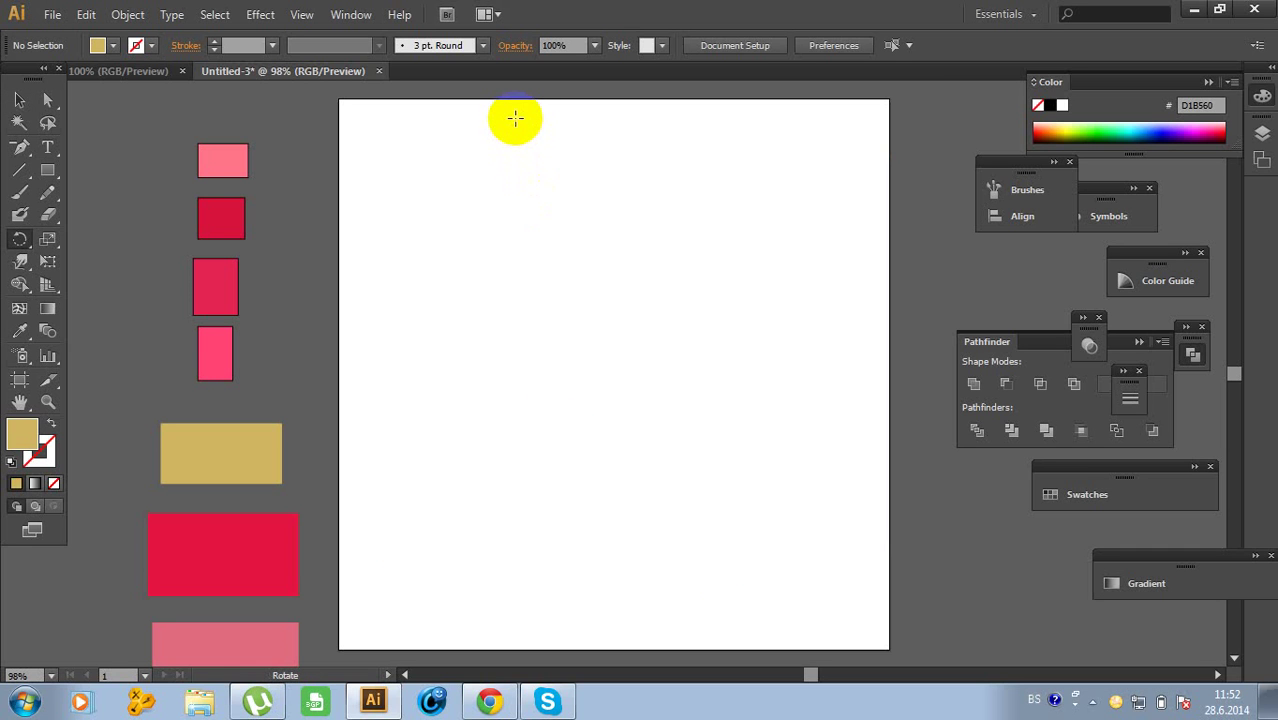
key("ctrl+r")
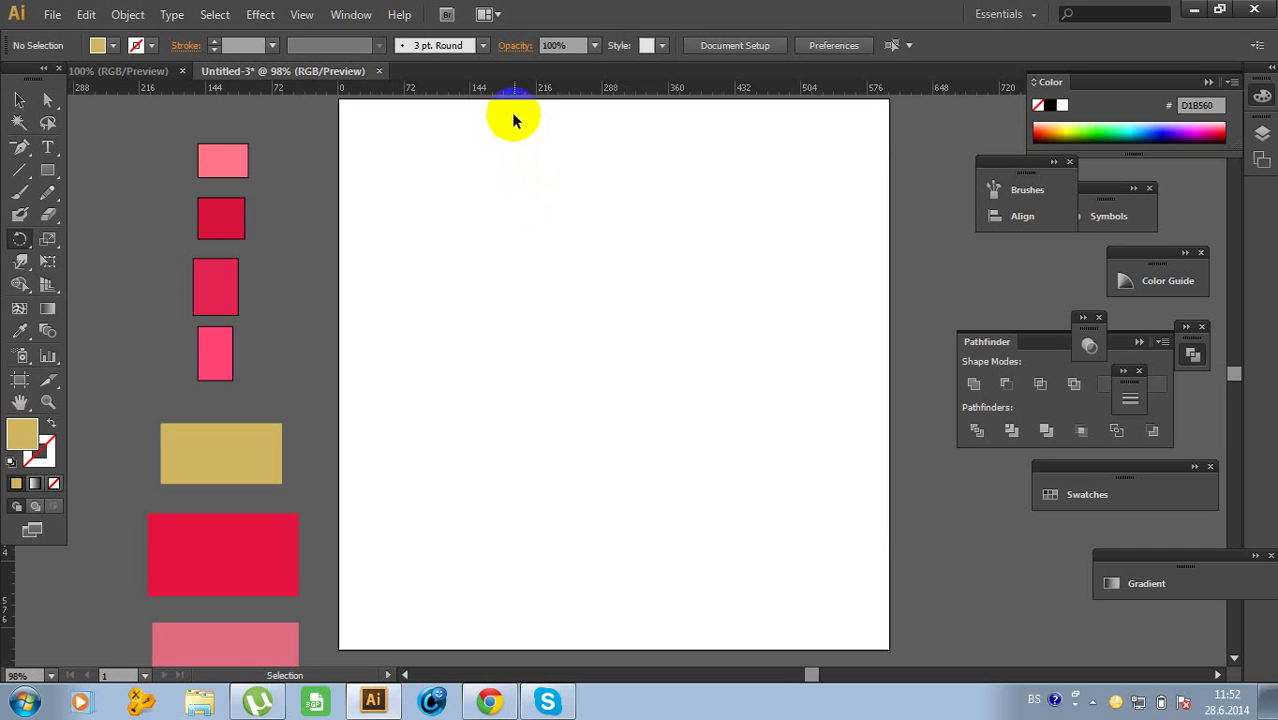
left_click_drag(542, 100, 597, 175)
left_click_drag(604, 92, 613, 368)
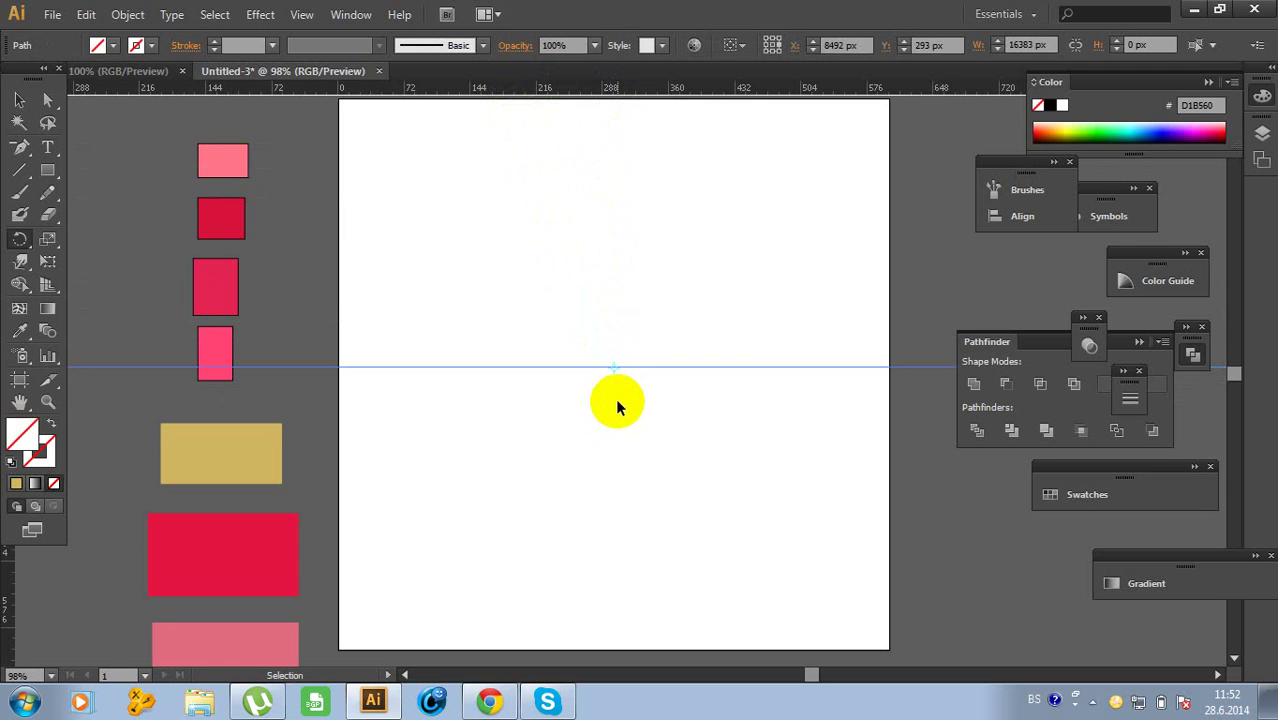
left_click(572, 94)
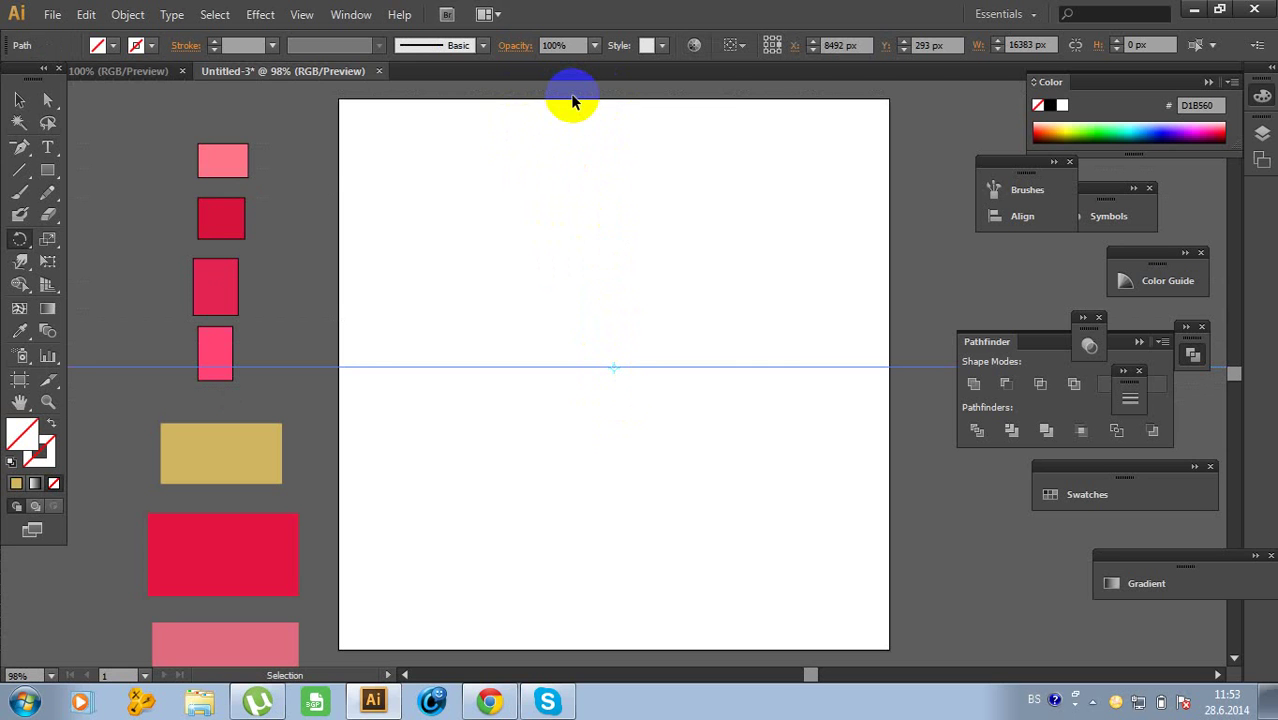
left_click_drag(572, 101, 571, 297)
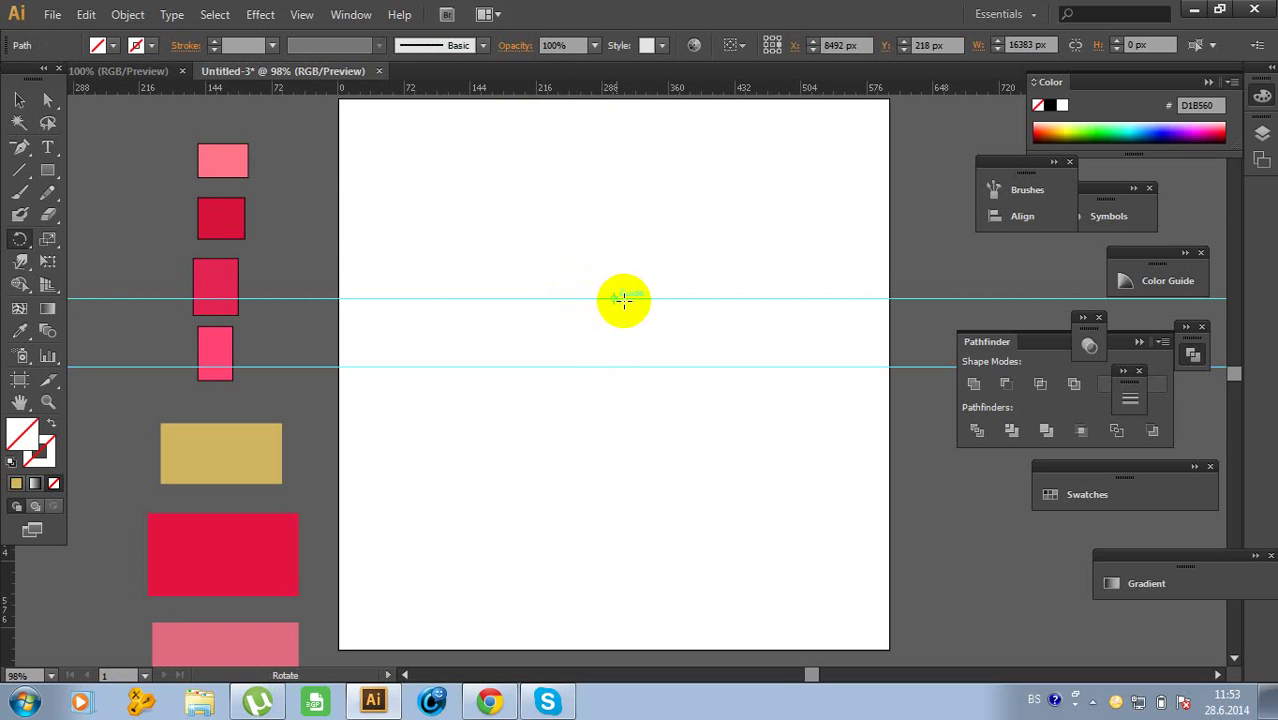
left_click(19, 100)
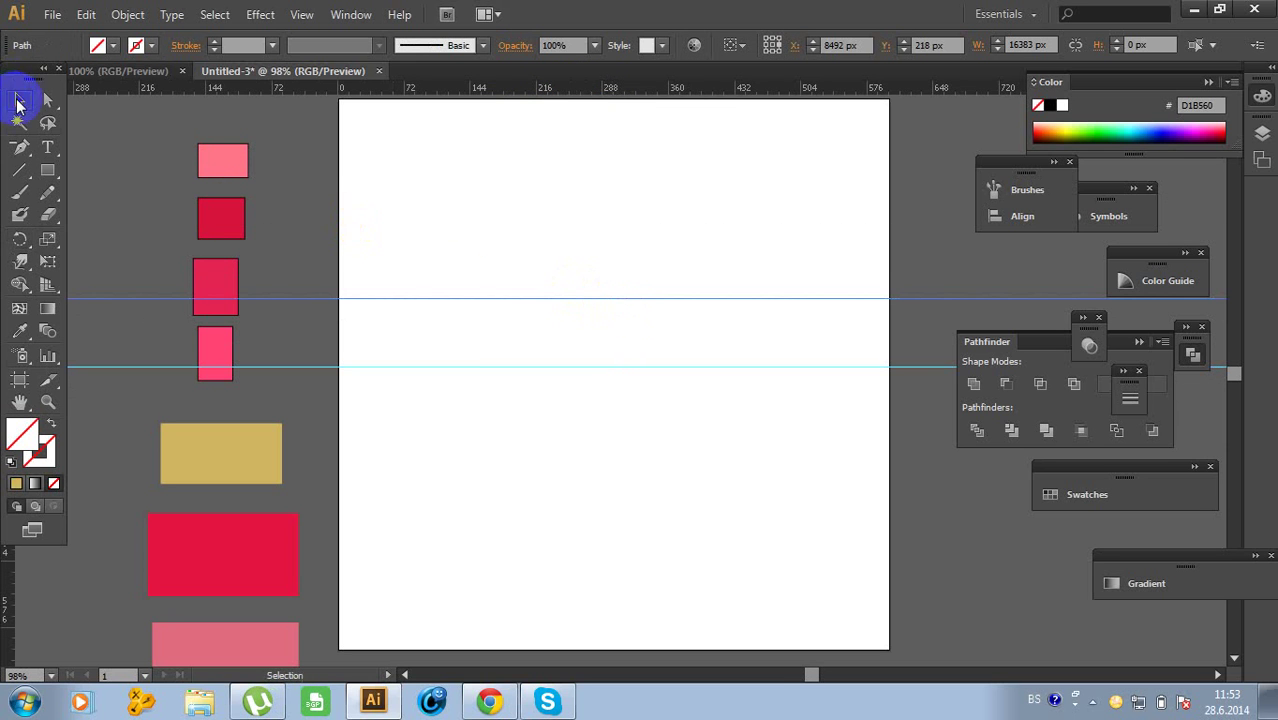
Rotate one guide 90° to vertical and centre it on the artboard at X 300 px
right_click(510, 299)
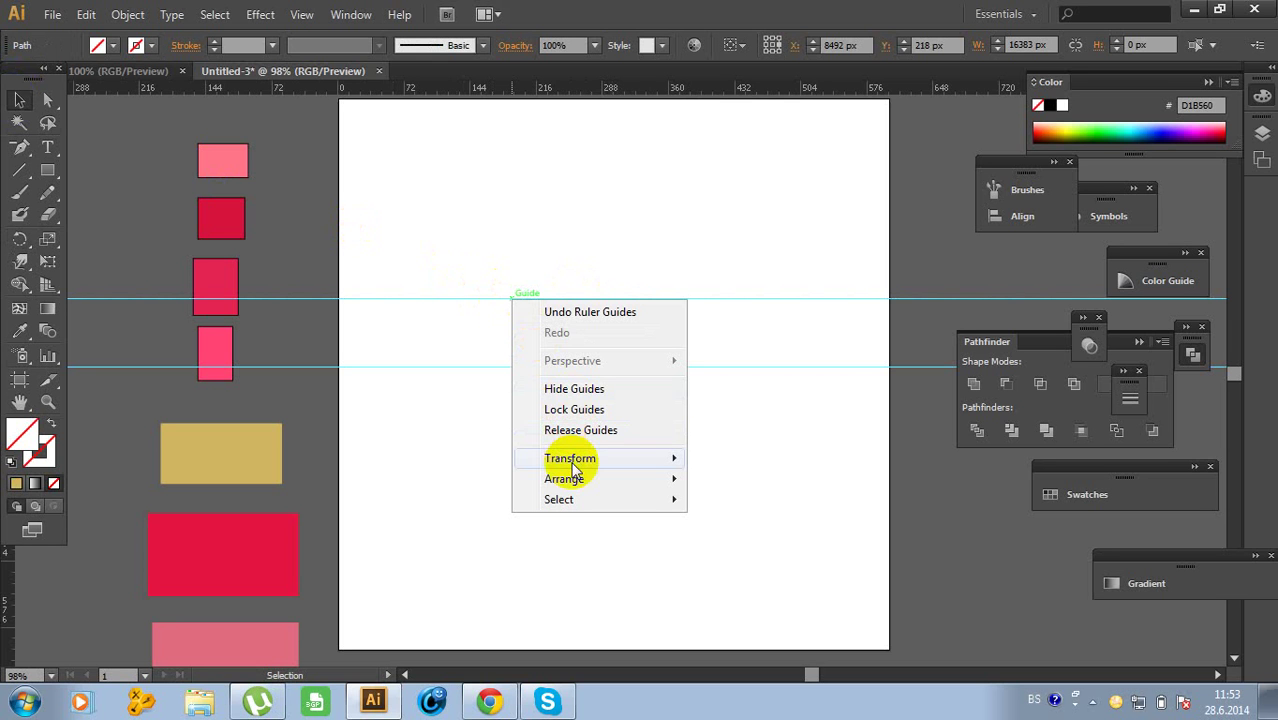
mouse_move(576, 468)
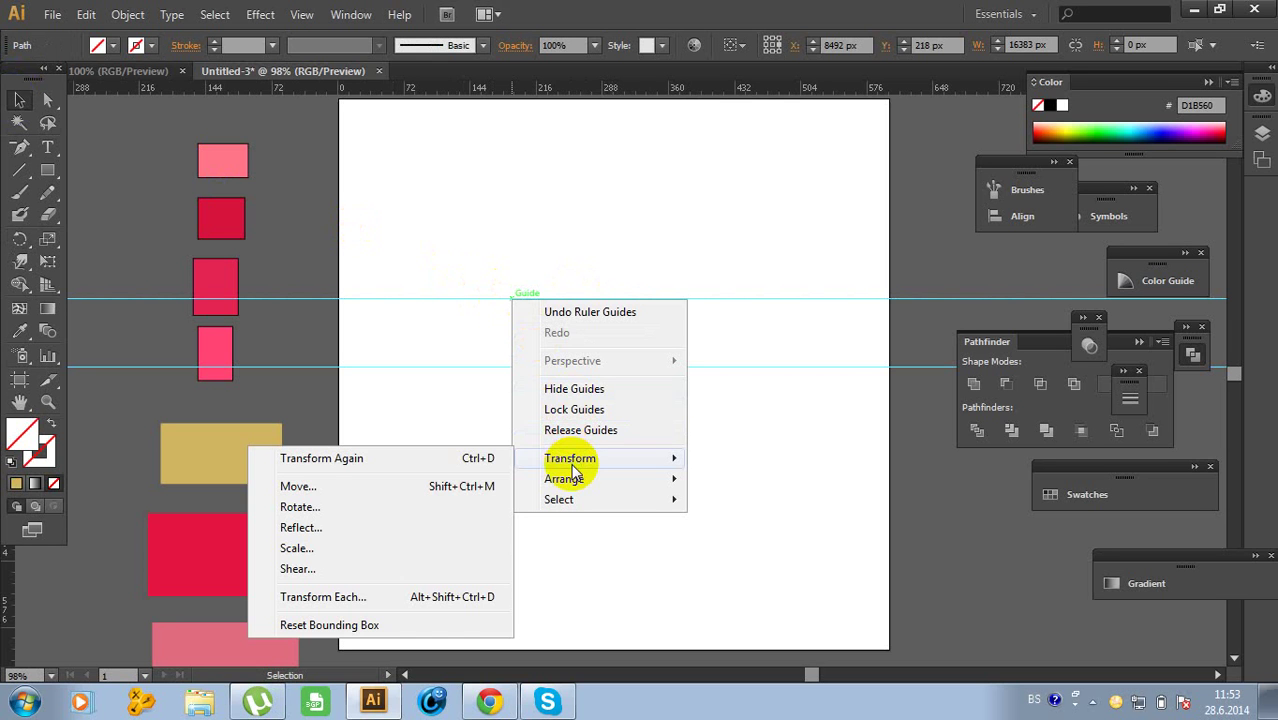
left_click(326, 508)
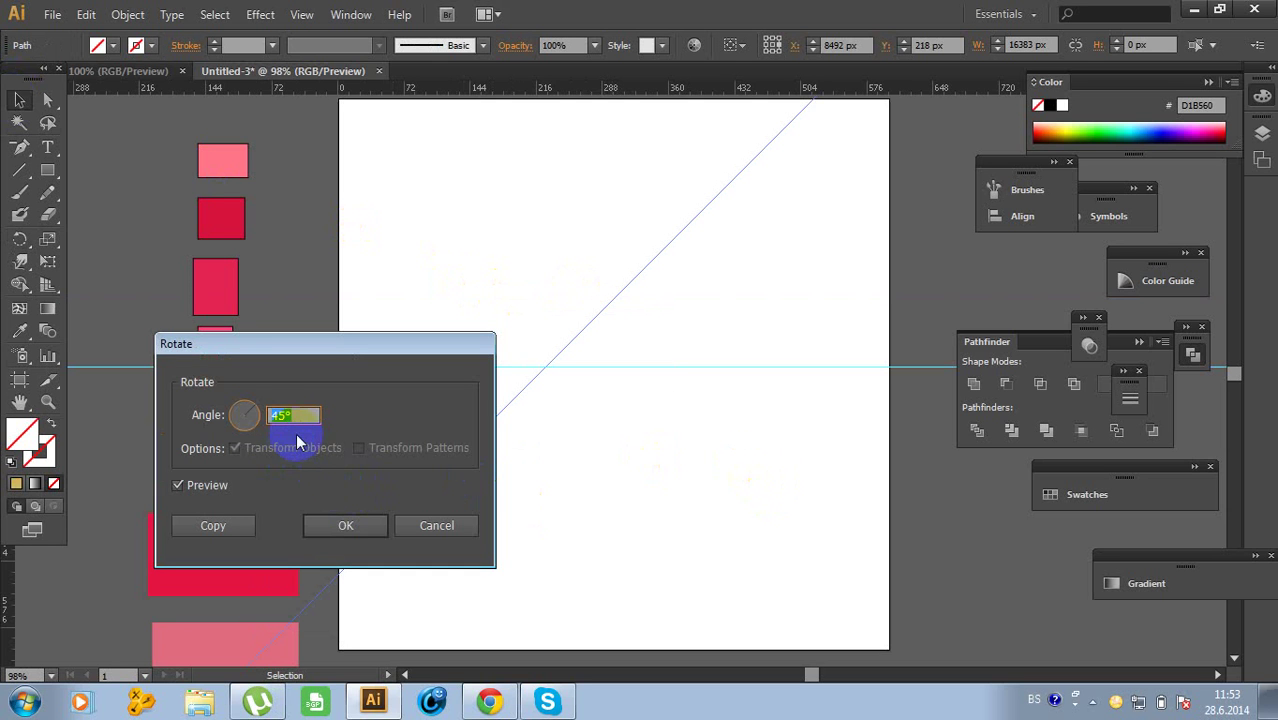
type("90")
left_click(350, 527)
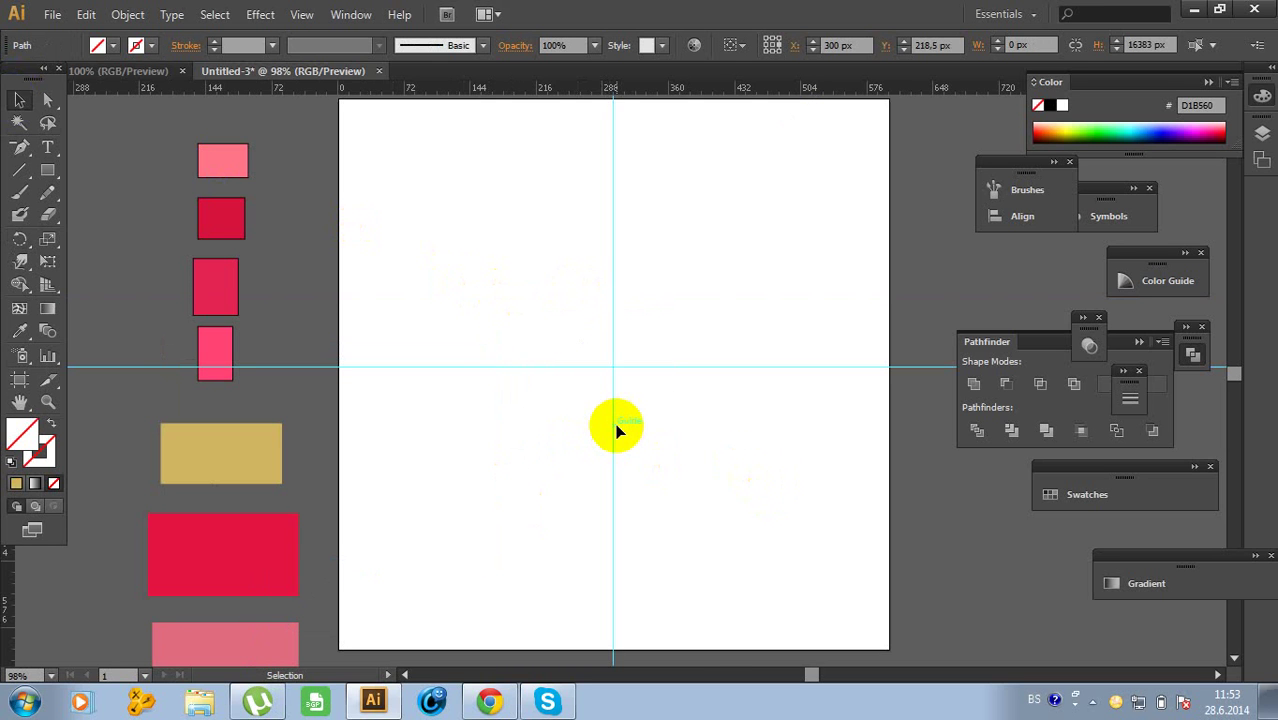
left_click_drag(614, 428, 610, 545)
left_click_drag(662, 366, 655, 367)
left_click(648, 413)
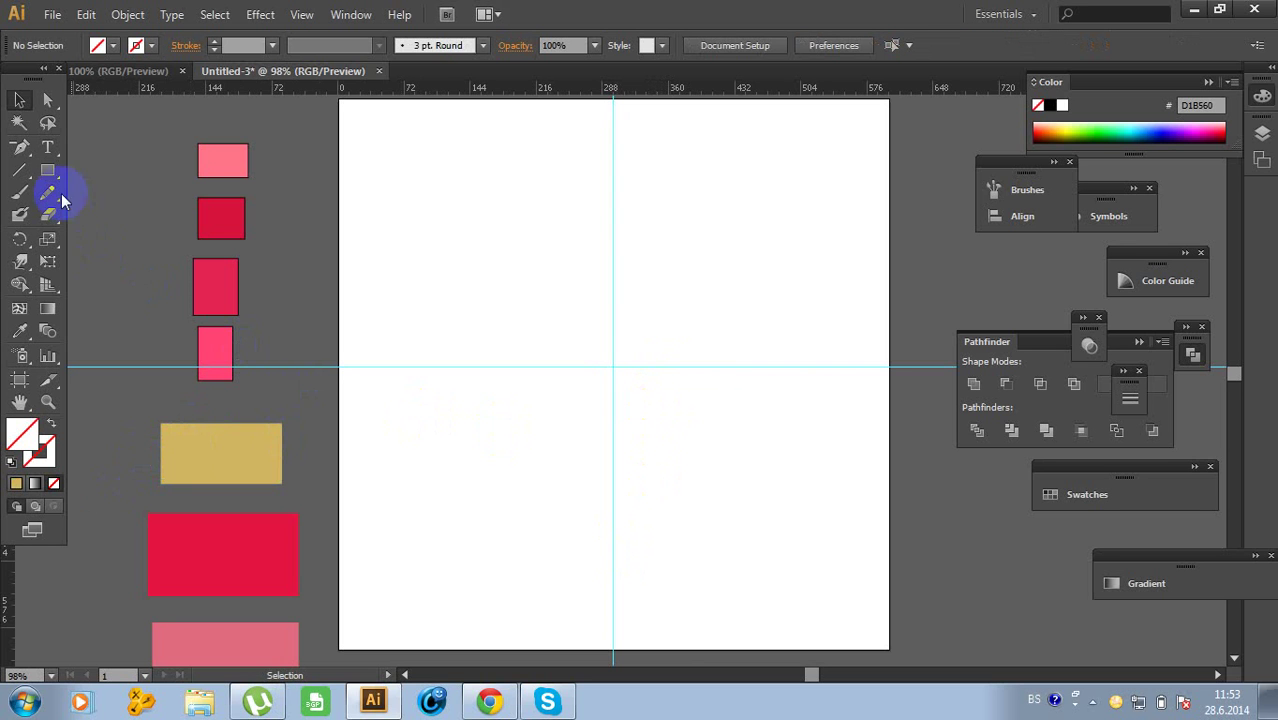
Draw a 324 px square and centre it on the guide crossing
left_click_drag(47, 170, 92, 174)
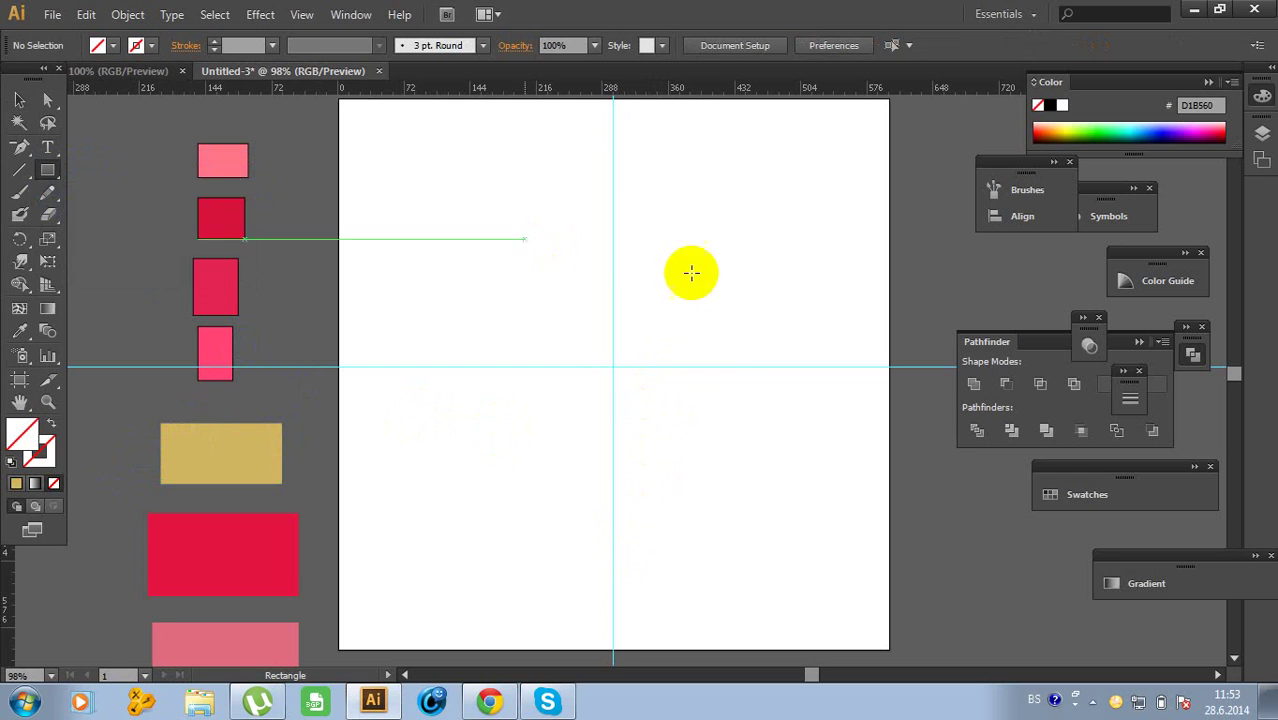
left_click_drag(472, 233, 616, 532)
left_click(19, 99)
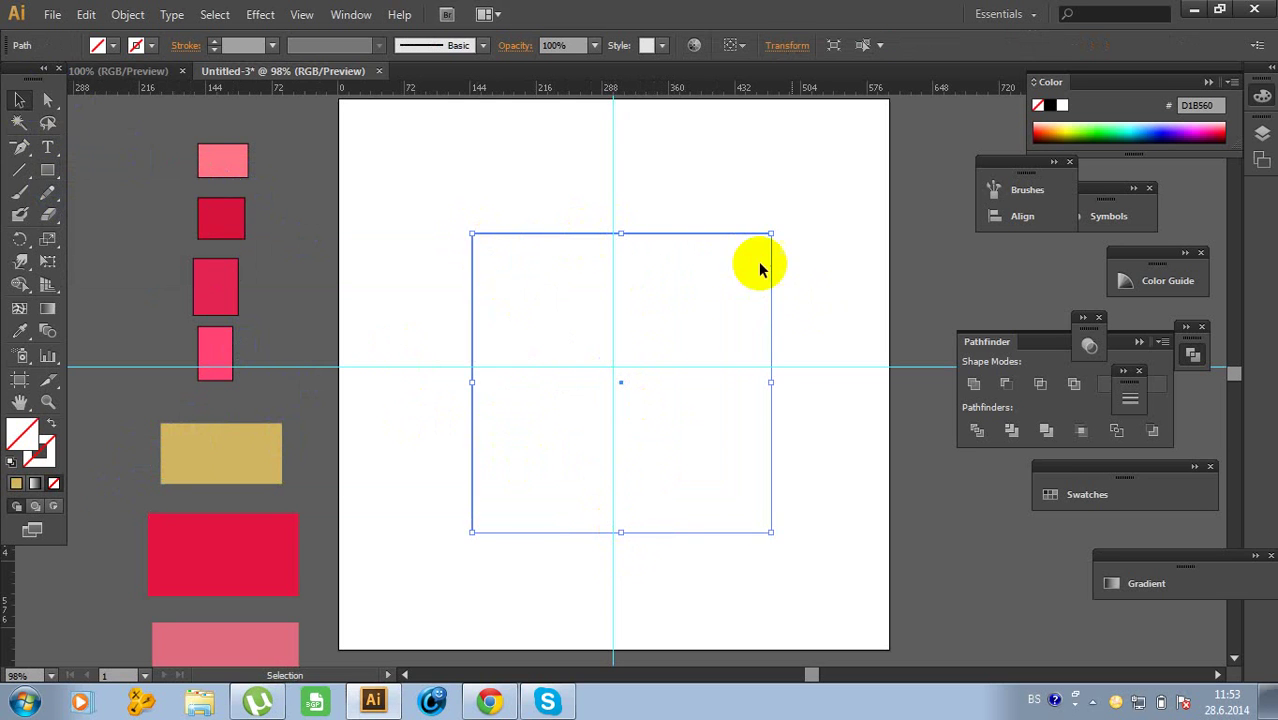
left_click_drag(740, 236, 733, 224)
left_click(825, 235)
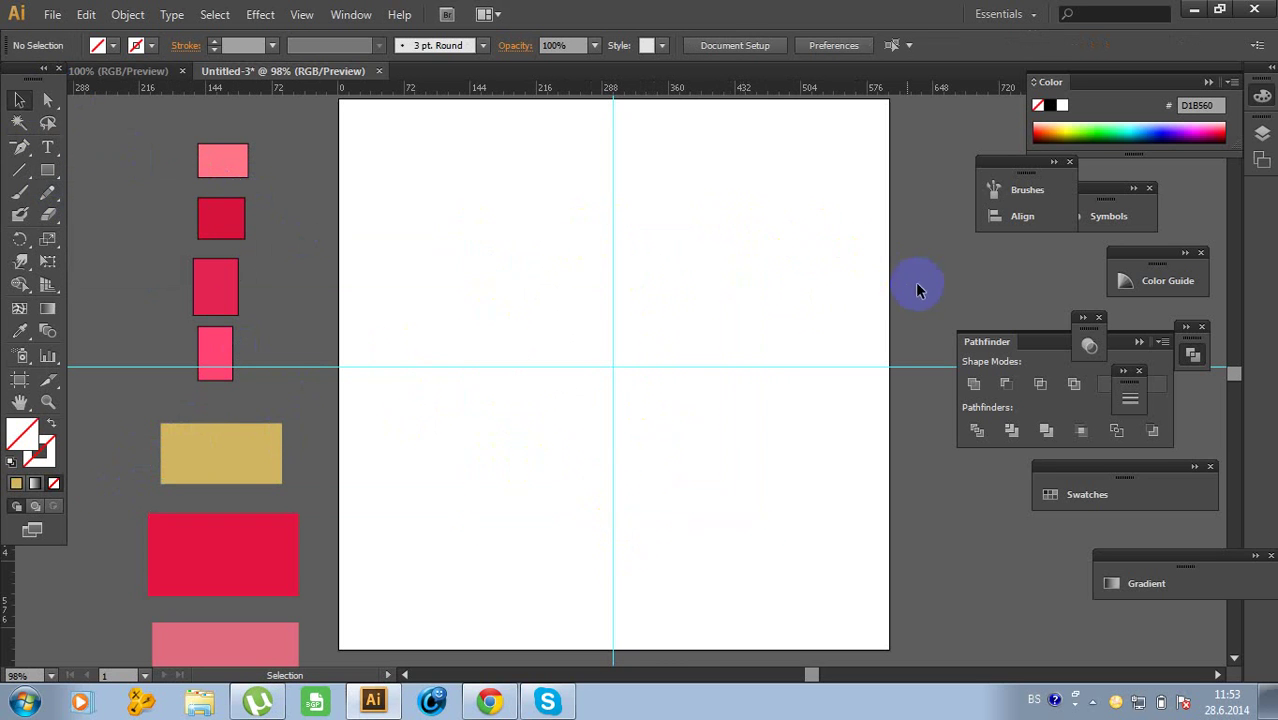
left_click(719, 217)
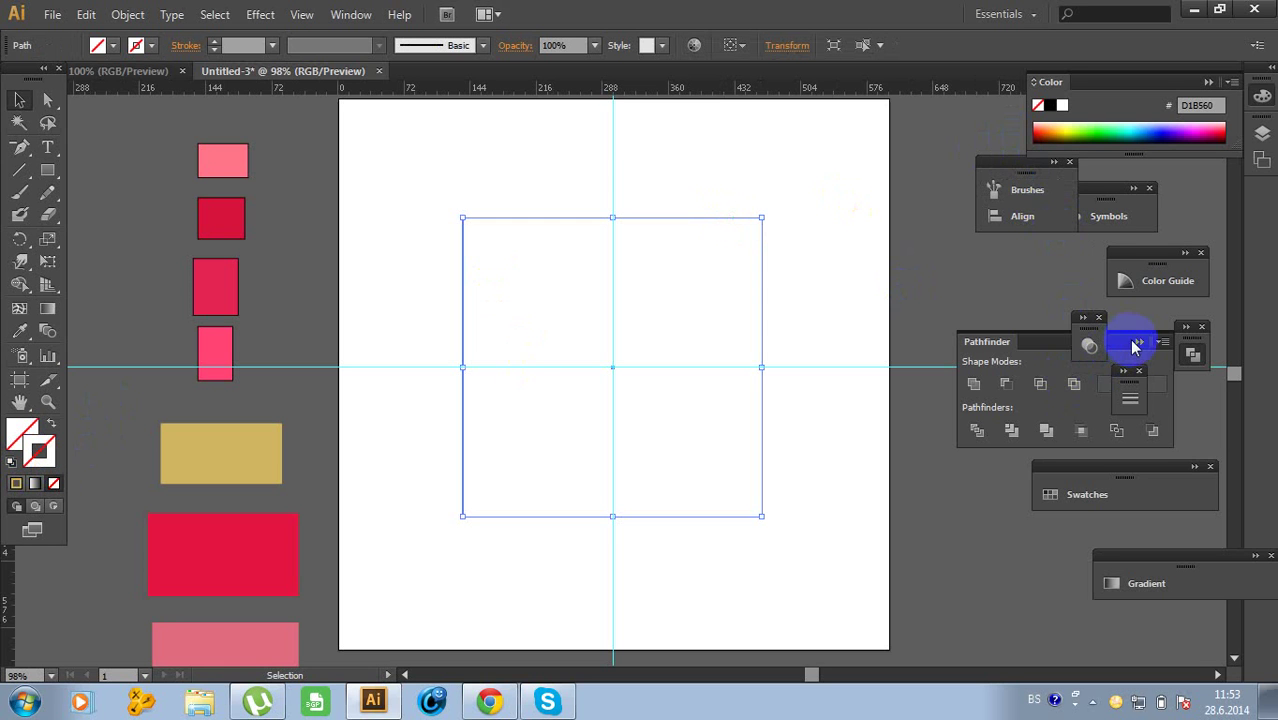
Open the Swatches panel beside the artboard
left_click(1115, 405)
left_click(1071, 492)
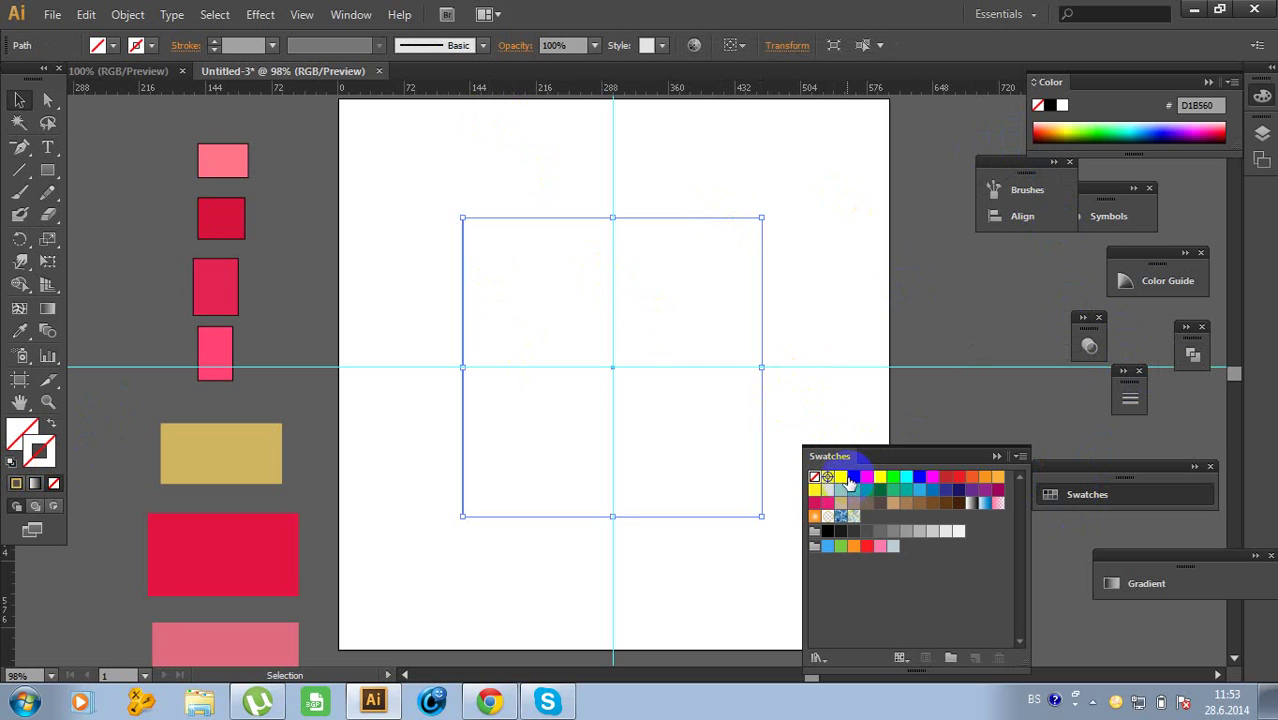
left_click(350, 14)
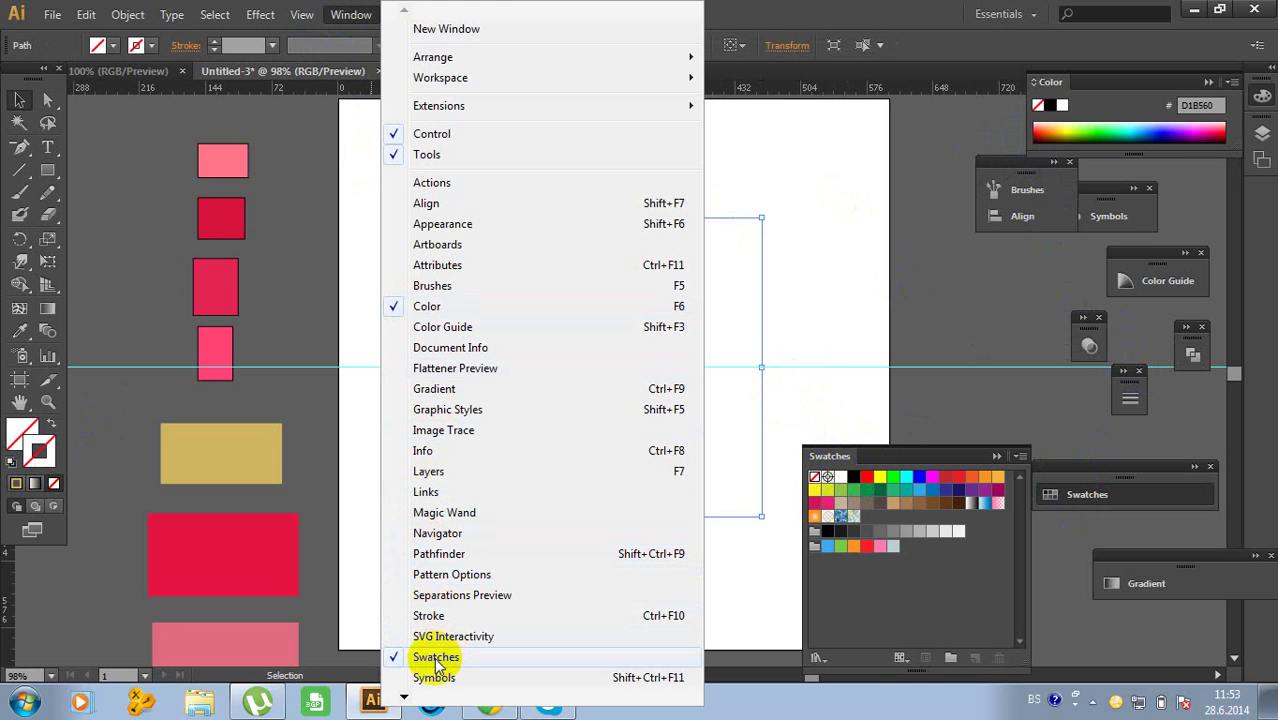
left_click(42, 460)
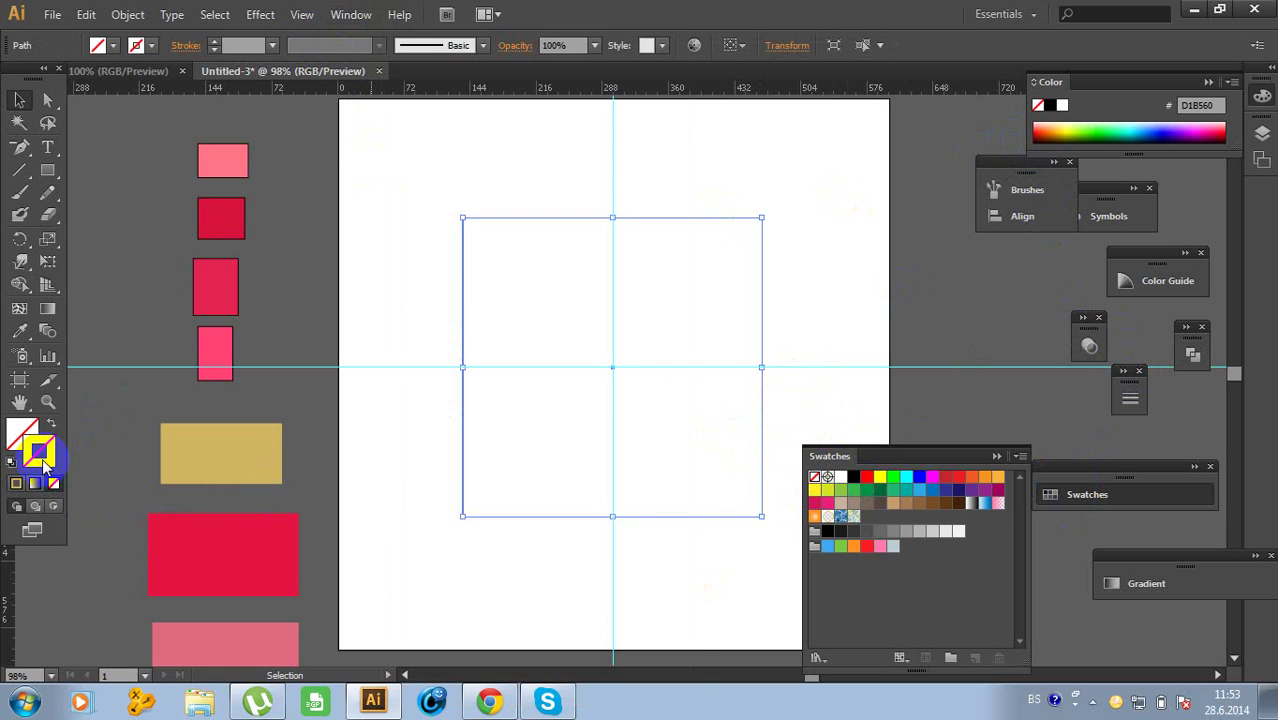
Give the centred square a black 1 pt stroke from the Swatches panel
left_click(853, 476)
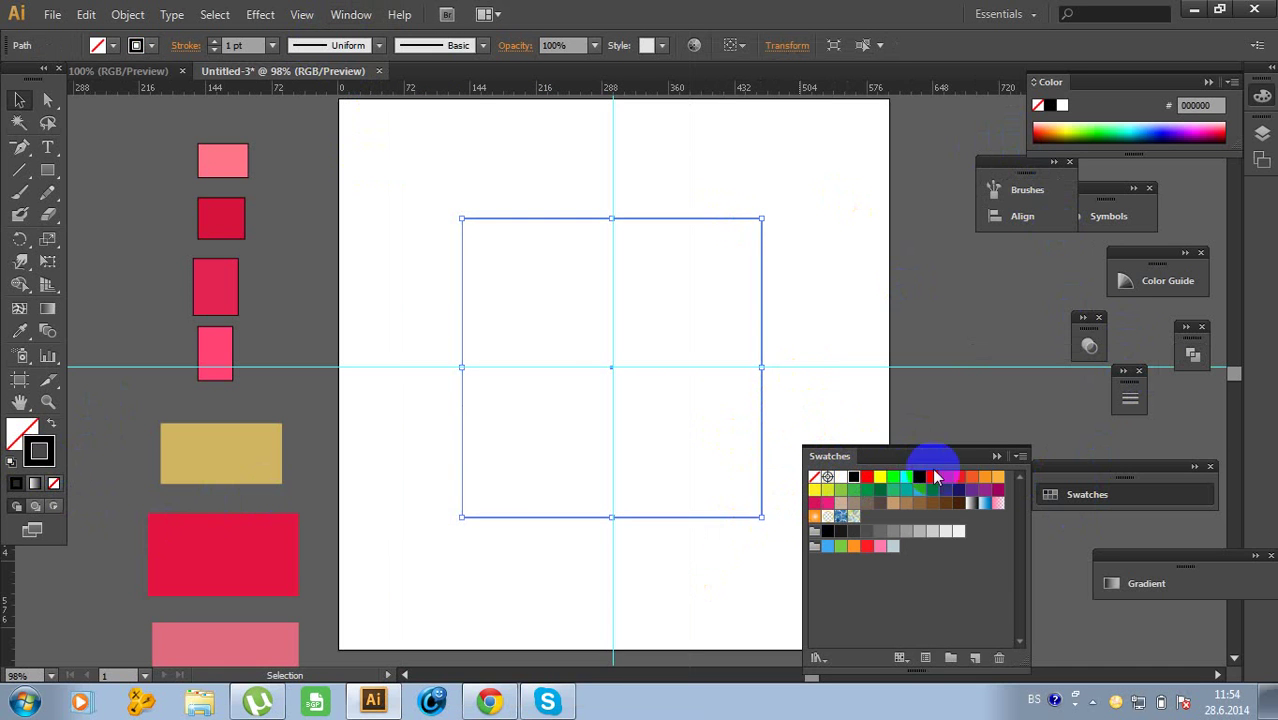
left_click(996, 456)
left_click(800, 479)
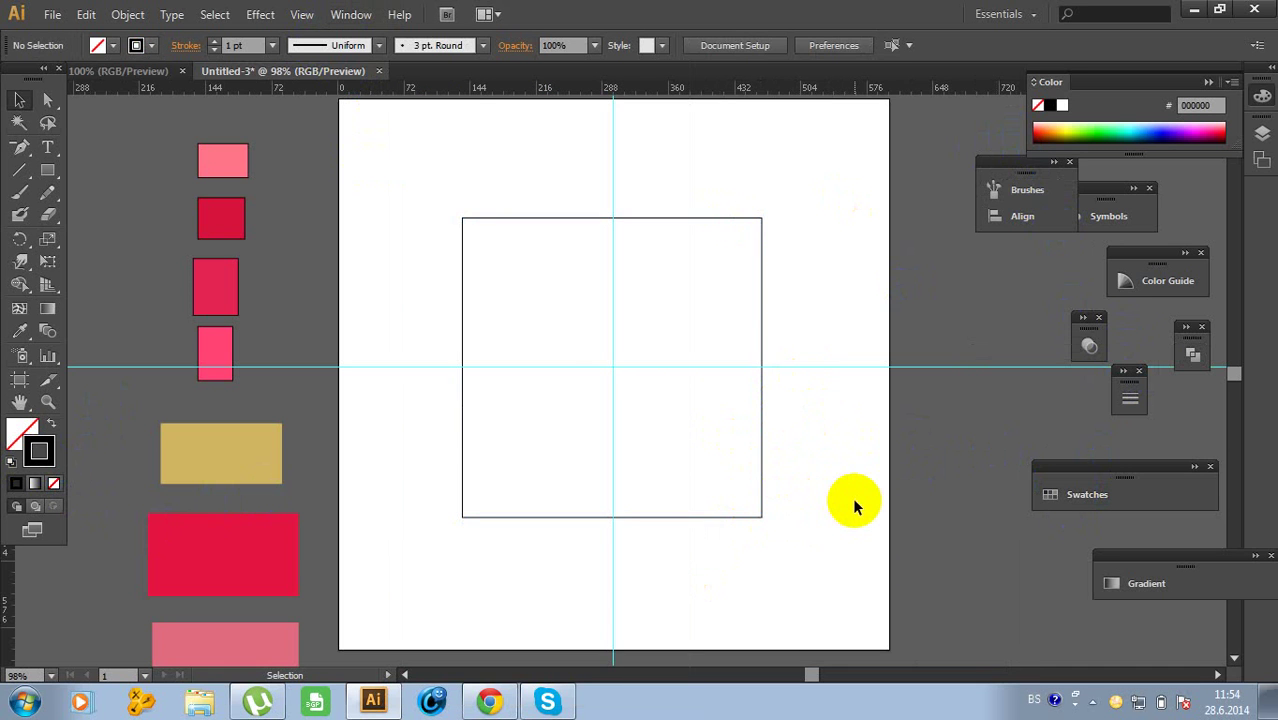
left_click(712, 218)
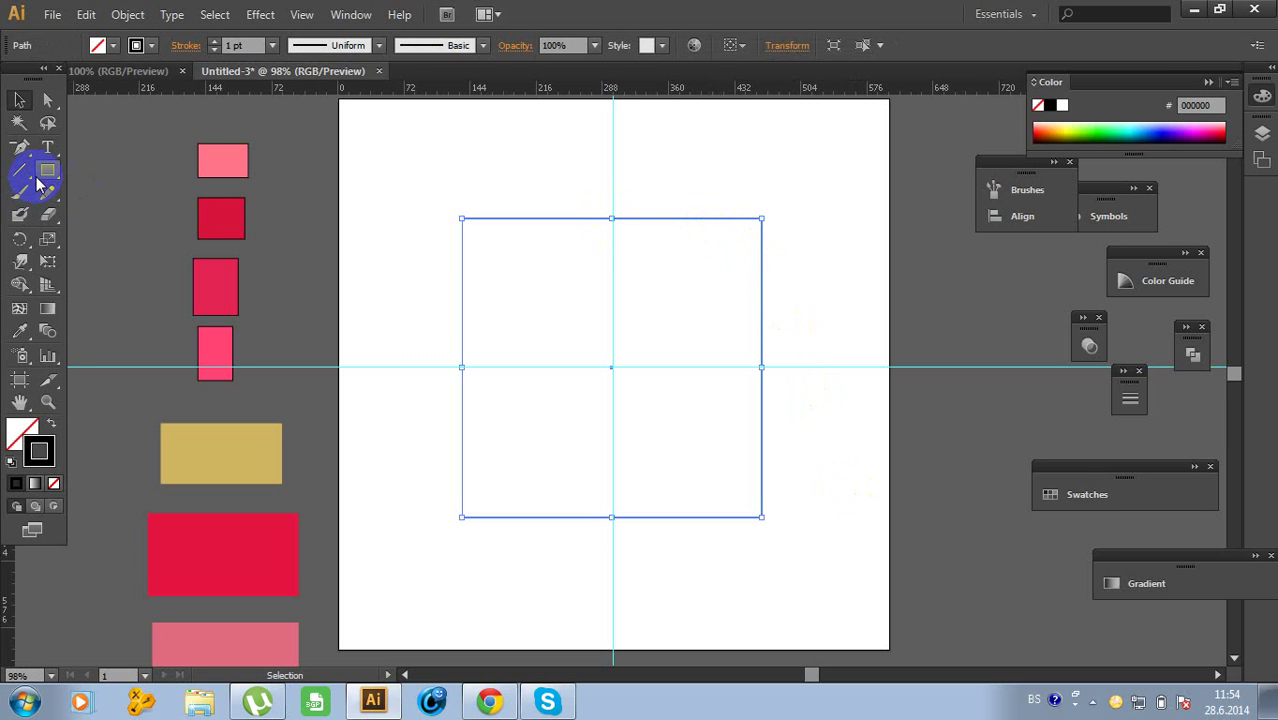
right_click(559, 222)
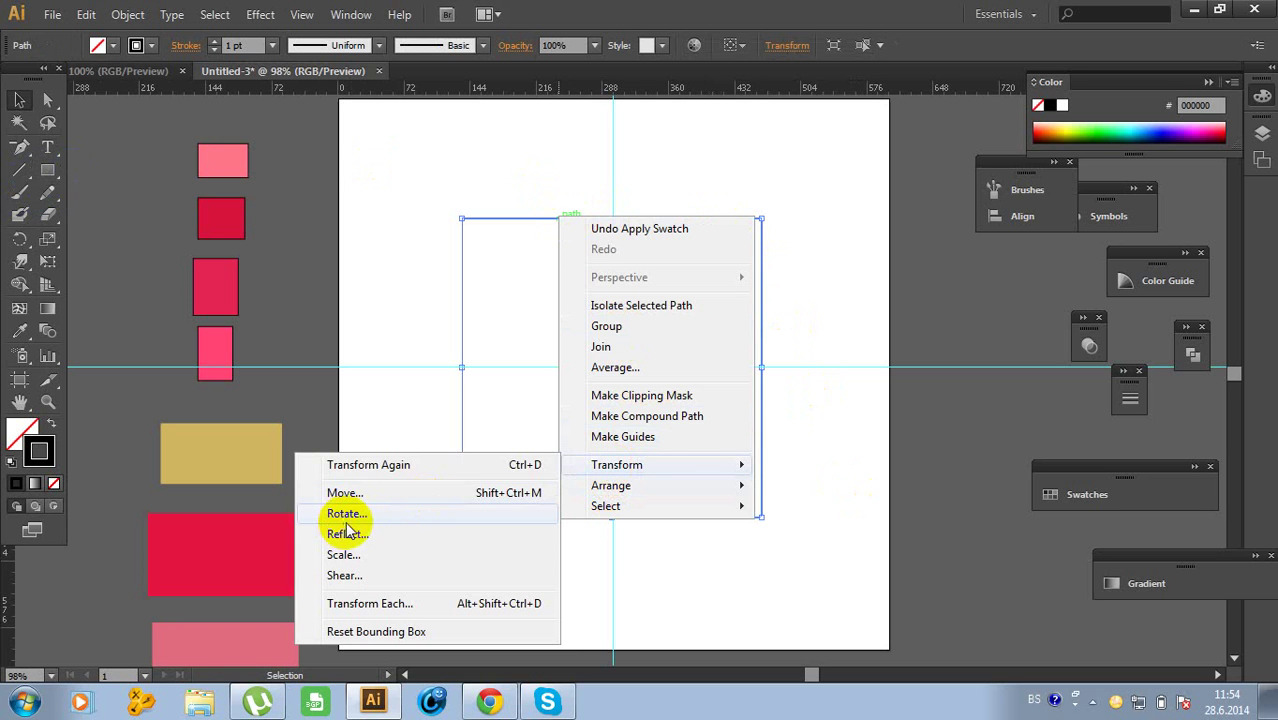
Rotate the square 45° so it stands as a diamond on the guide crossing
key("Escape")
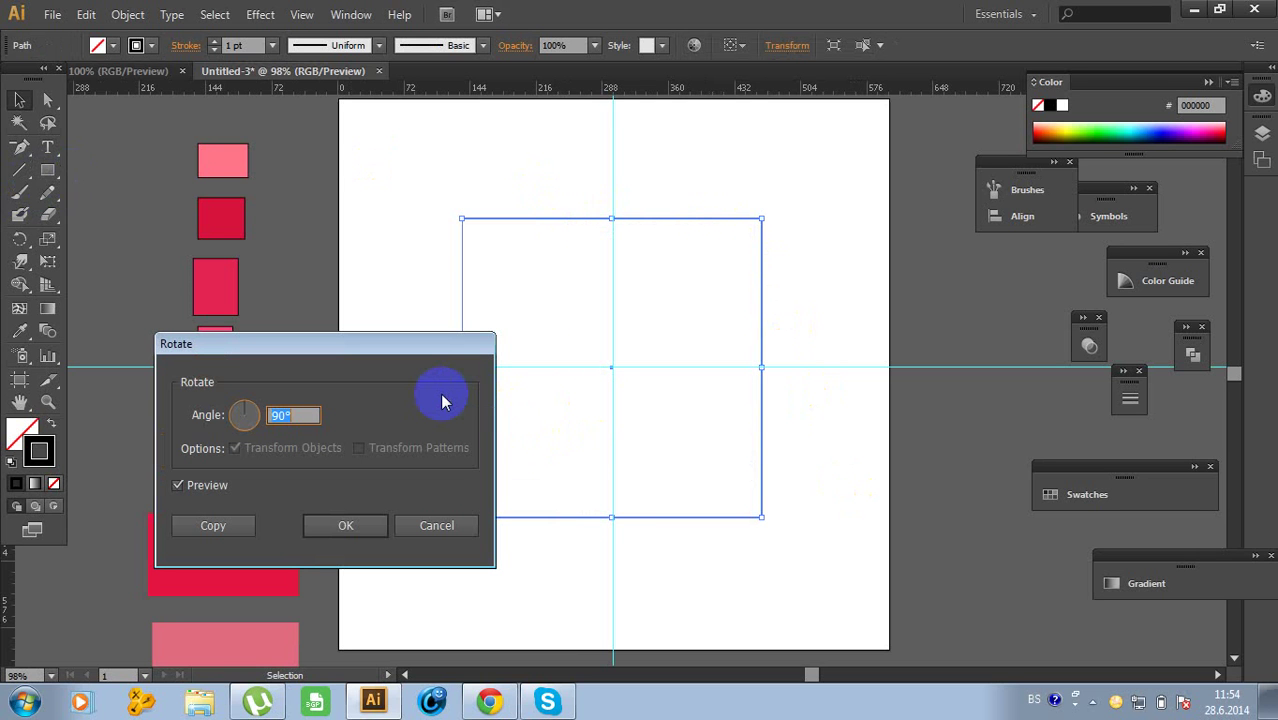
type("5")
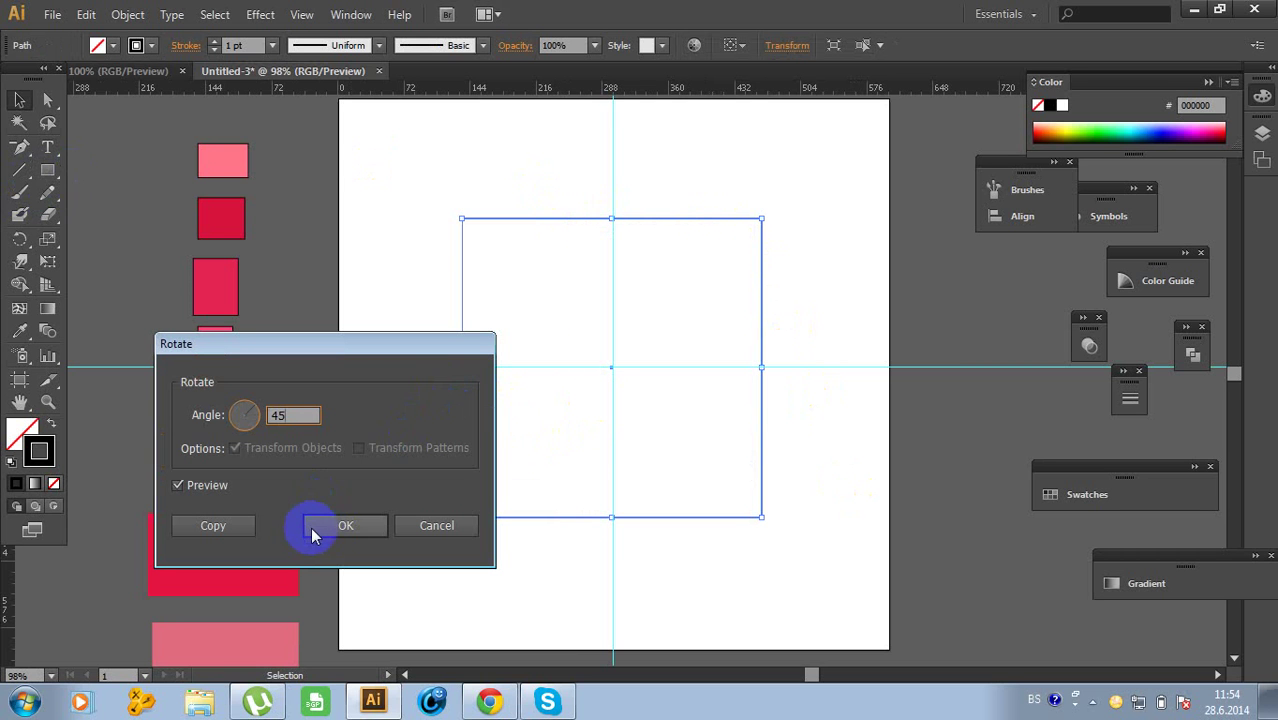
left_click(330, 527)
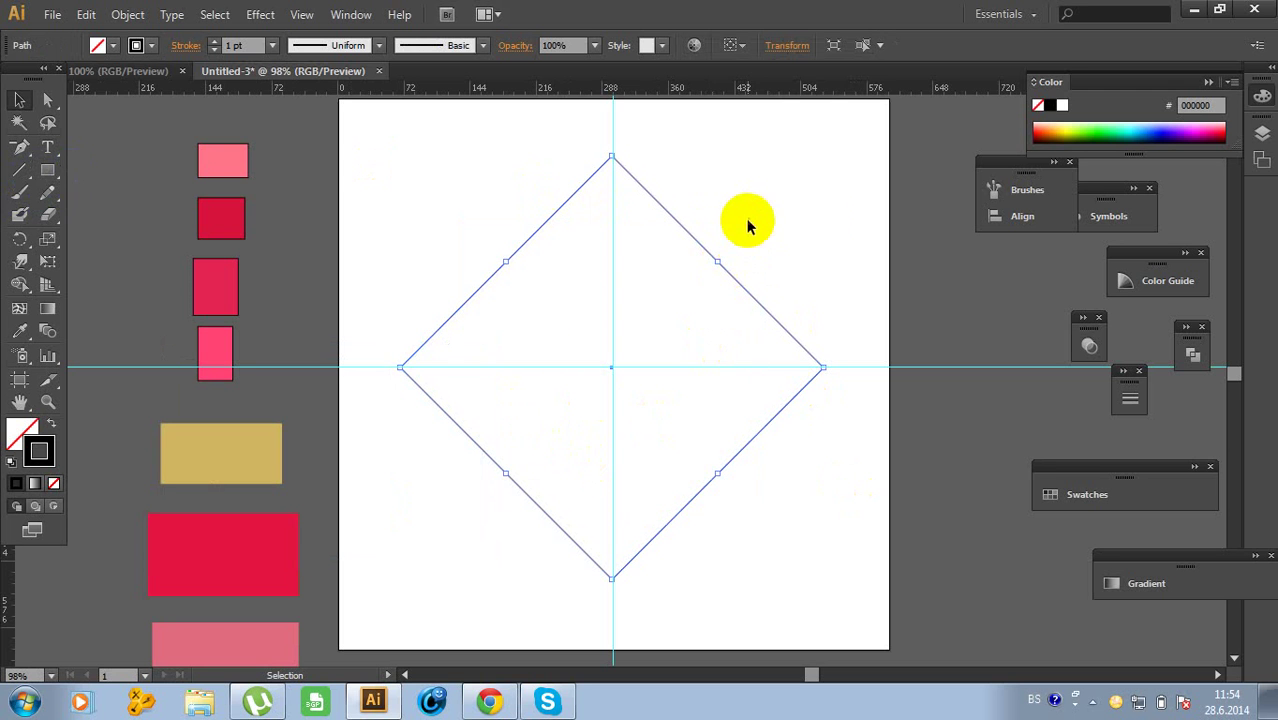
left_click(803, 223)
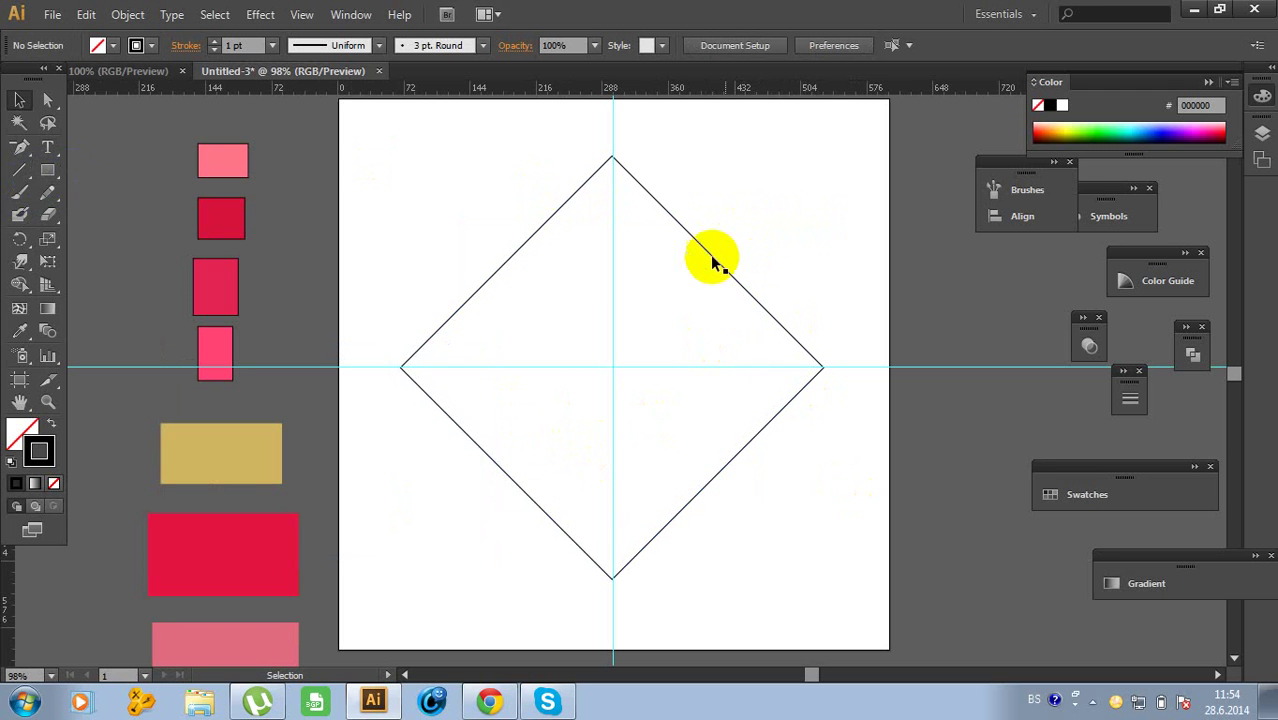
Draw a vertical line down the centre guide and a horizontal line across the diamond
left_click(23, 172)
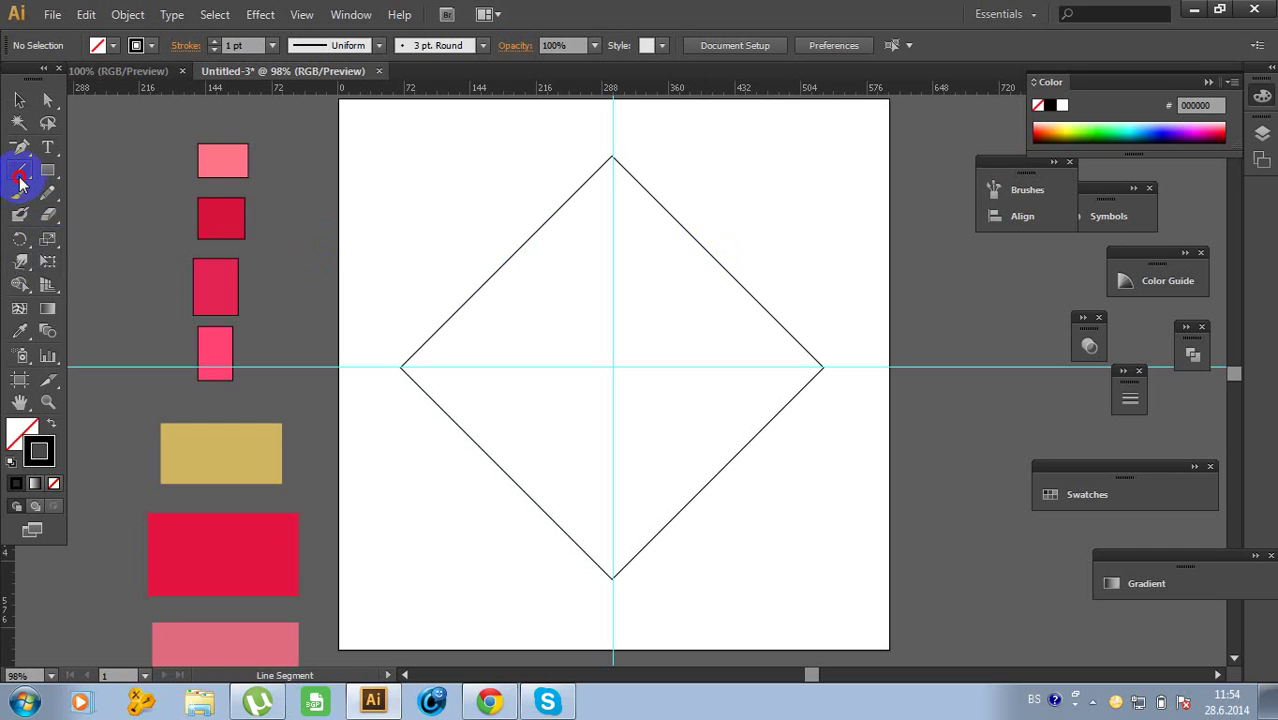
left_click_drag(23, 172, 76, 168)
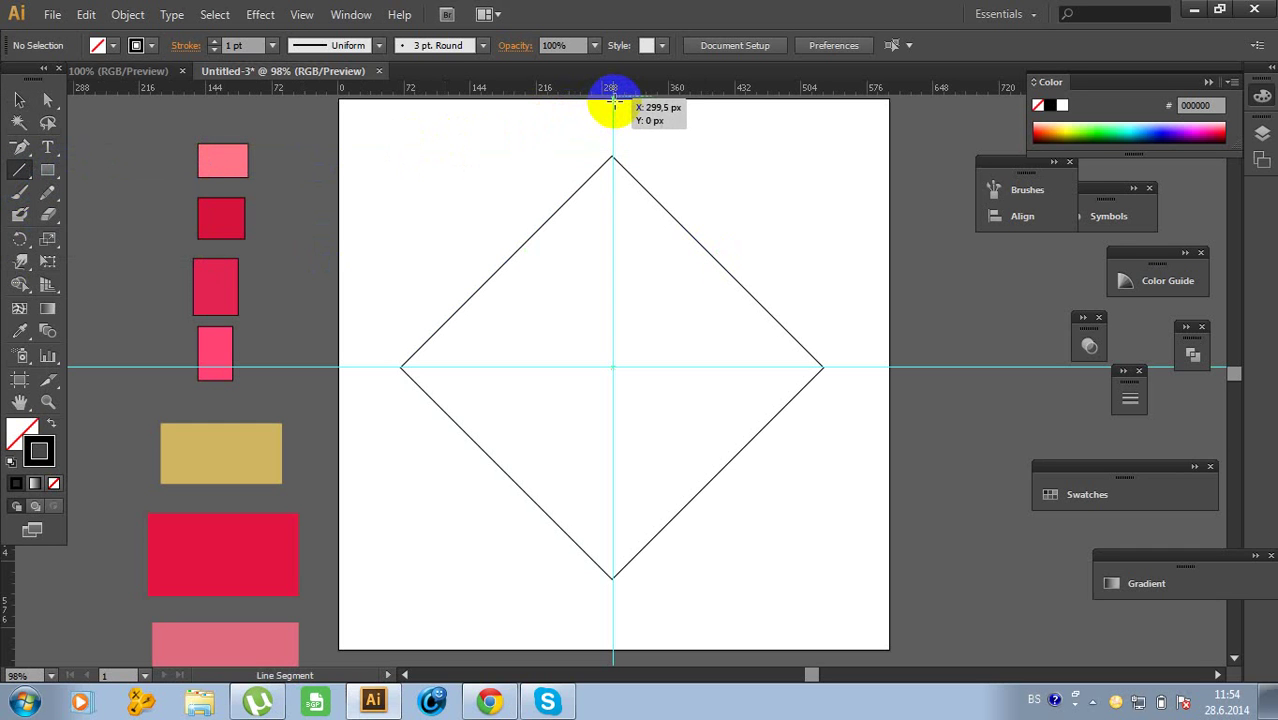
left_click_drag(613, 100, 613, 654)
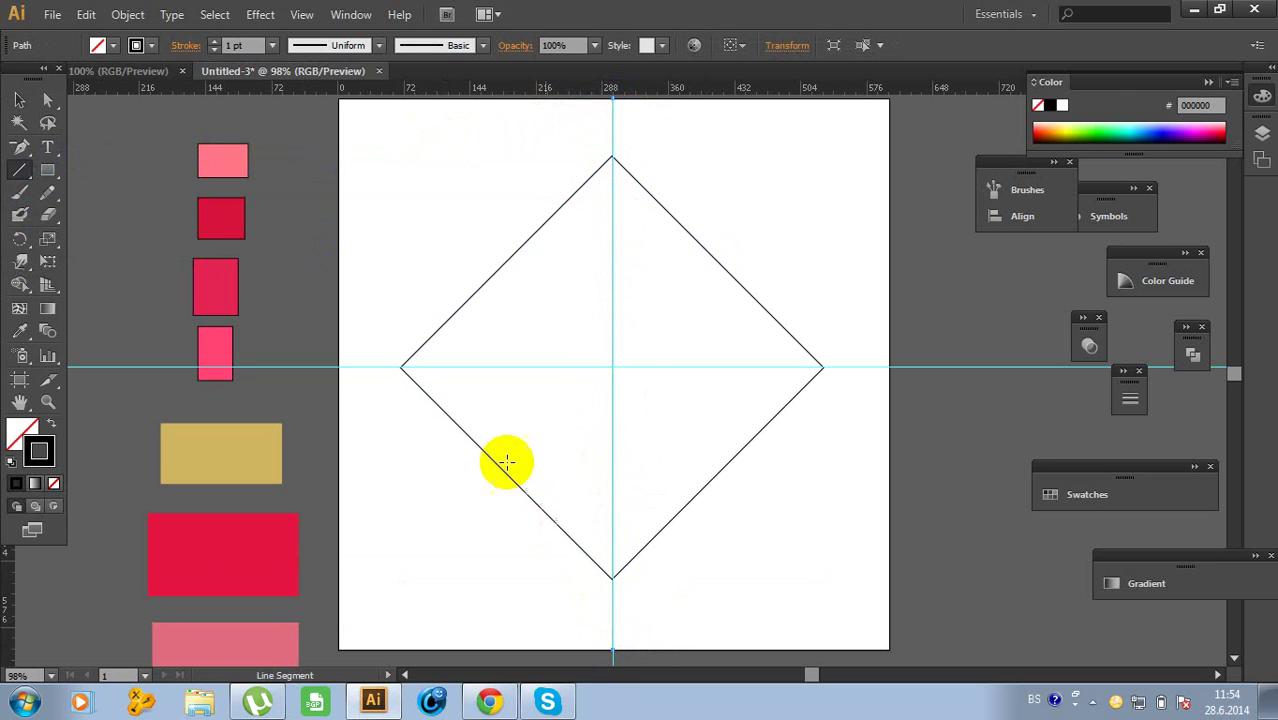
left_click_drag(342, 368, 888, 366)
left_click(19, 100)
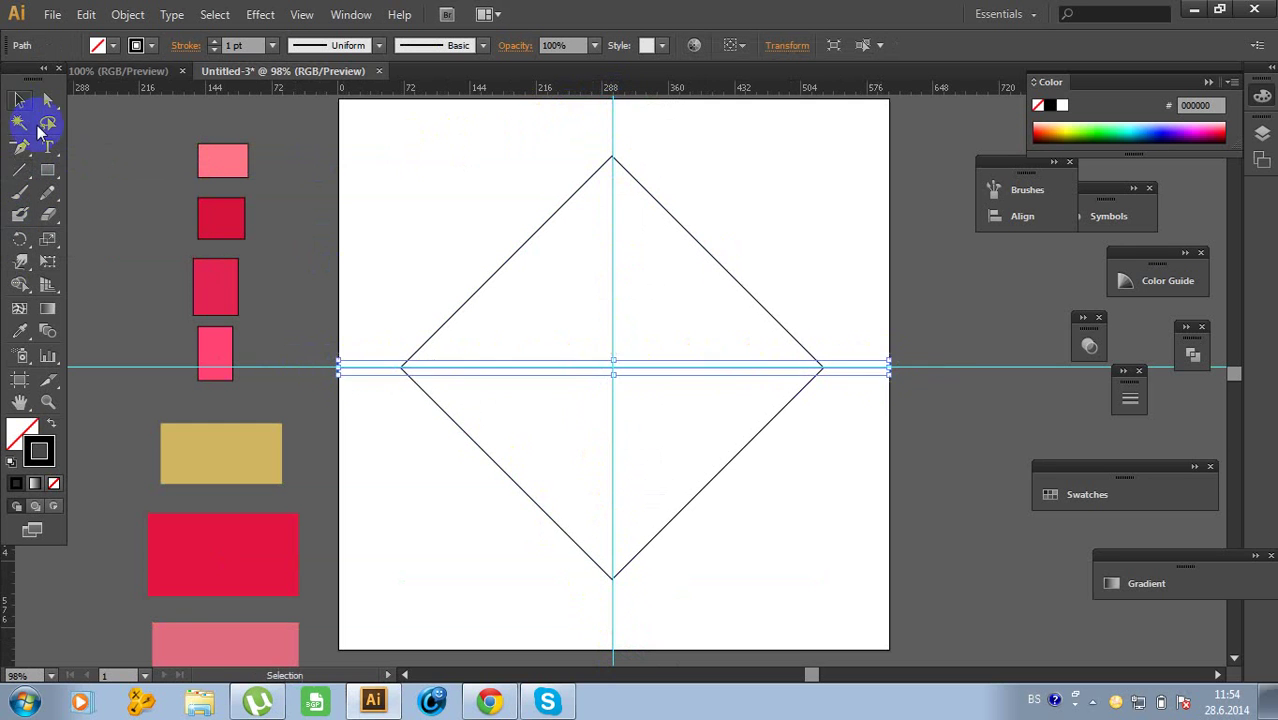
left_click(404, 488)
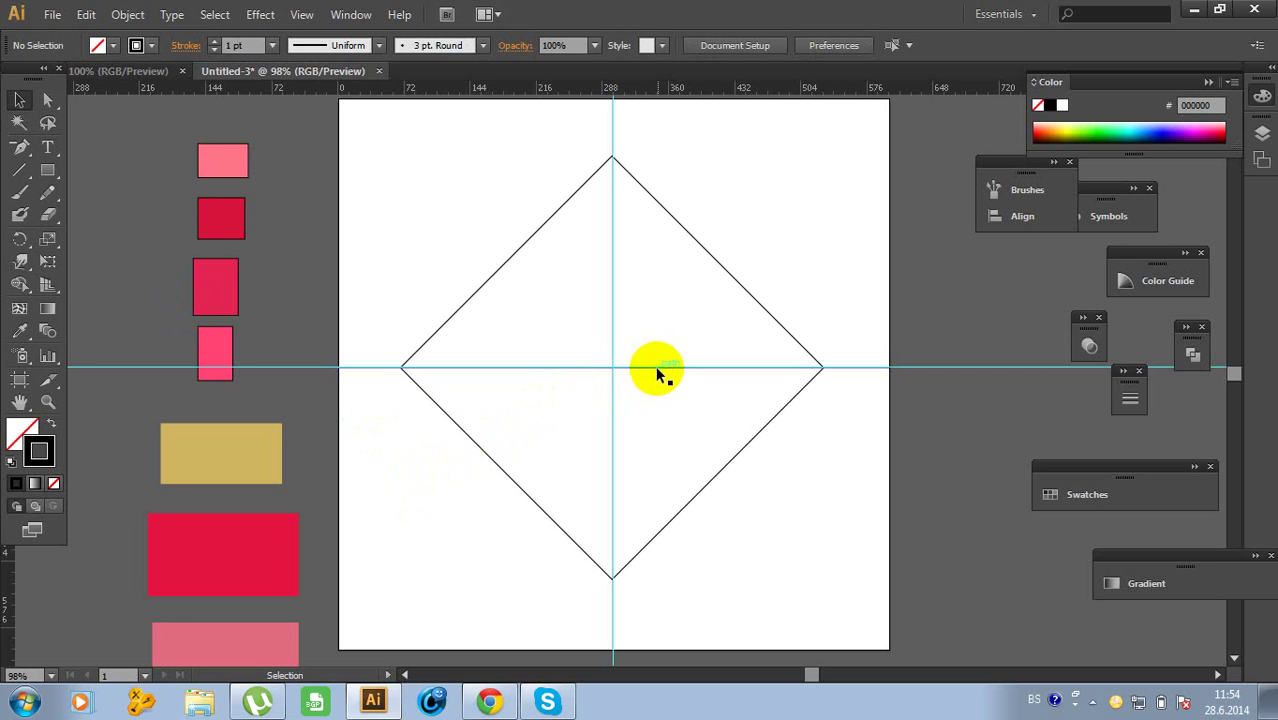
Set the view zoom to 100% and check the horizontal line
left_click(50, 676)
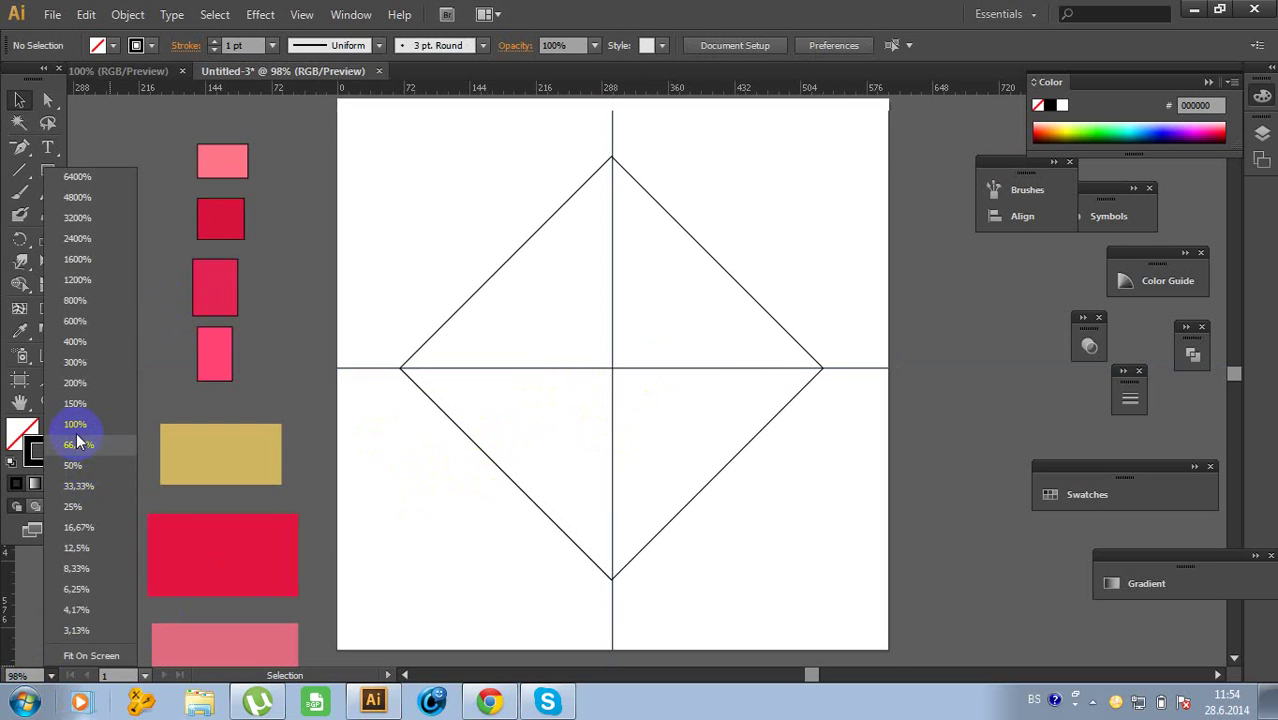
left_click(76, 426)
scroll(556, 462, "up", 2)
scroll(847, 604, "down", 2)
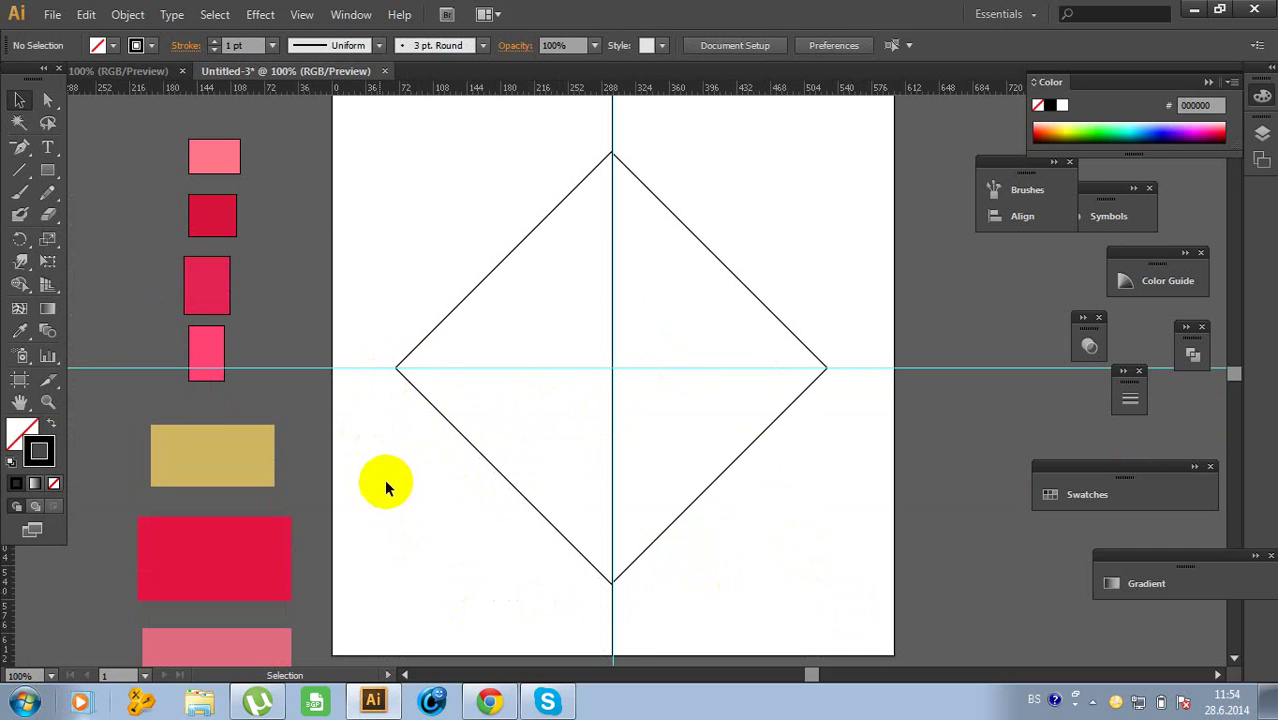
left_click(858, 370)
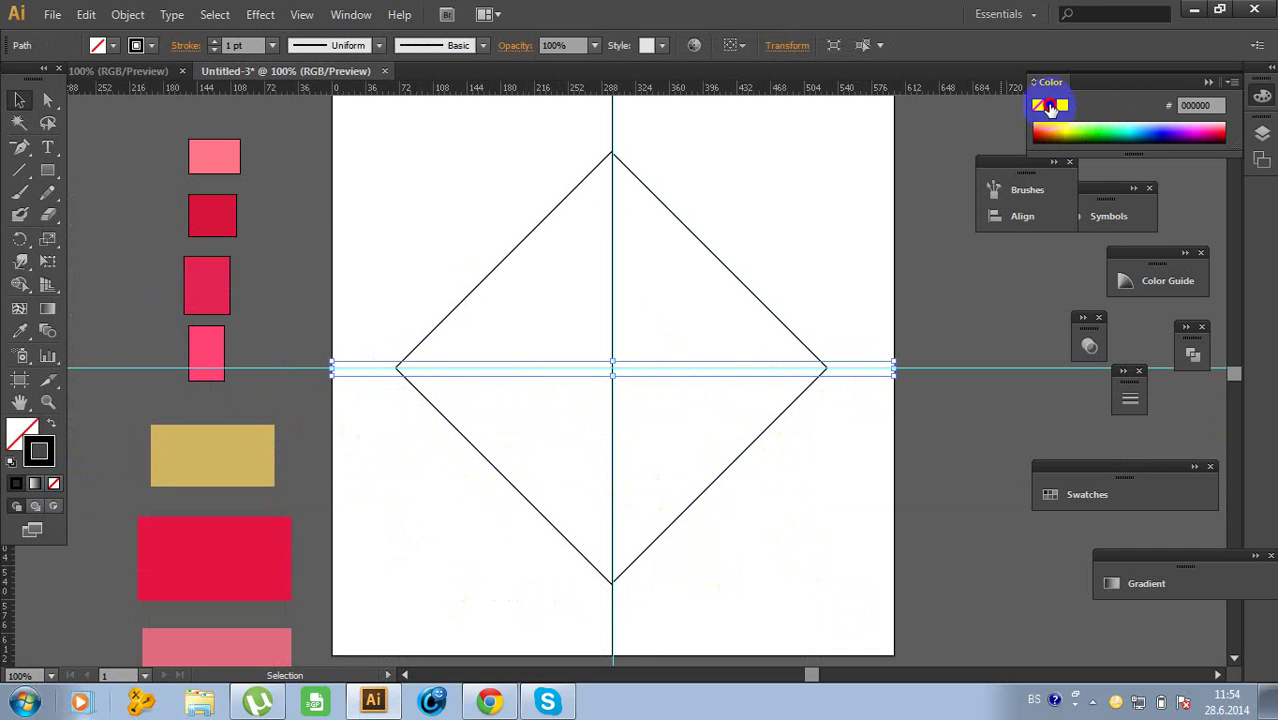
left_click(846, 388)
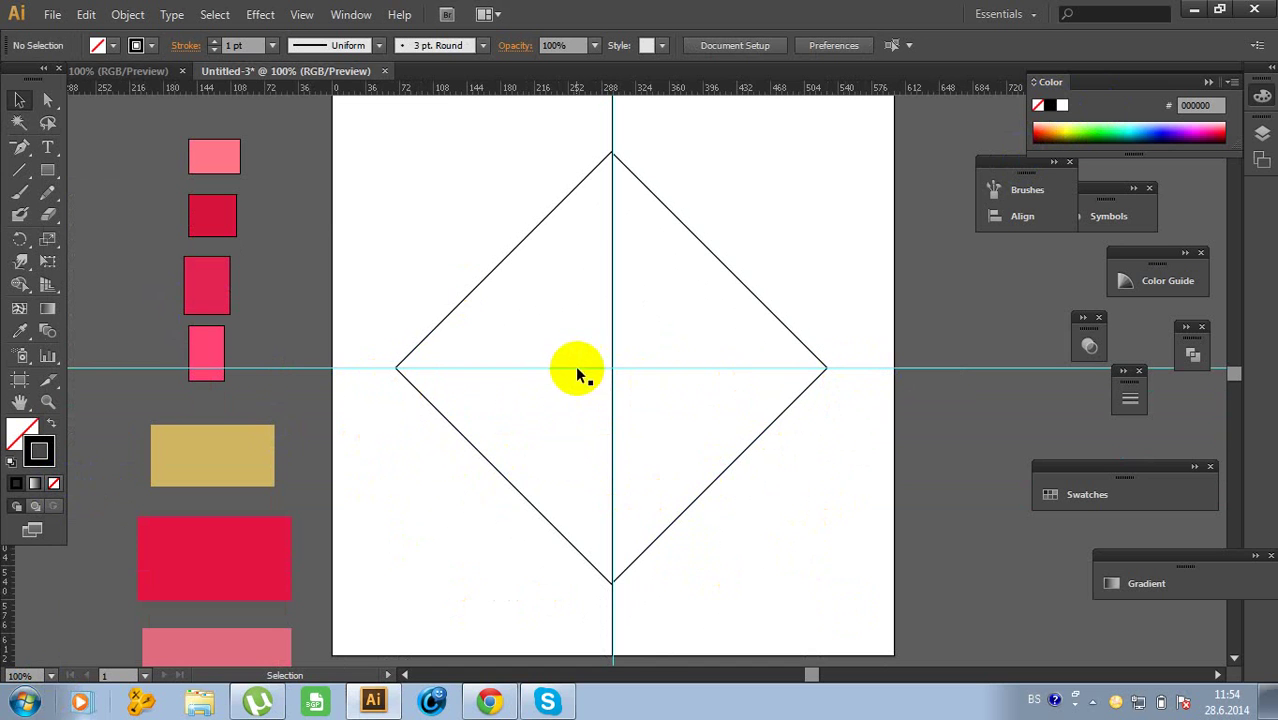
Redraw the horizontal line and snap it onto the horizontal centre guide
left_click_drag(20, 170, 42, 175)
left_click(53, 172)
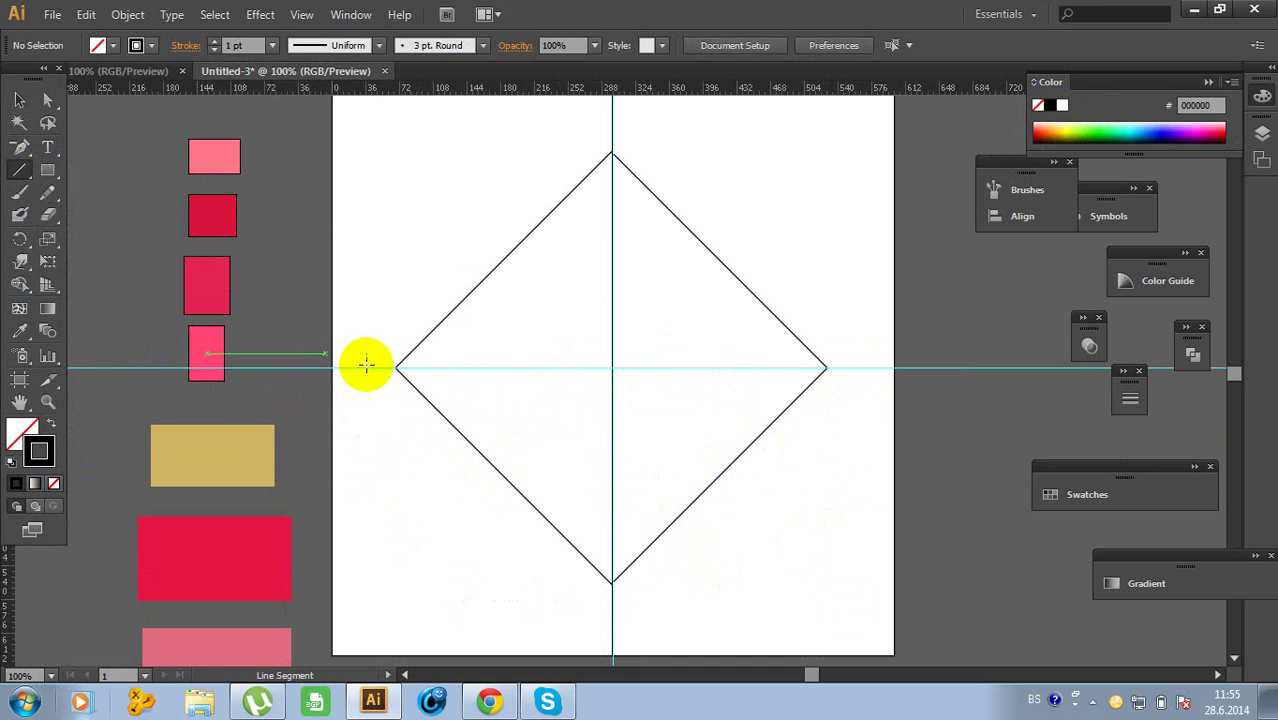
left_click_drag(337, 368, 893, 368)
left_click(18, 100)
left_click(714, 376)
left_click_drag(714, 373, 735, 420)
left_click(836, 499)
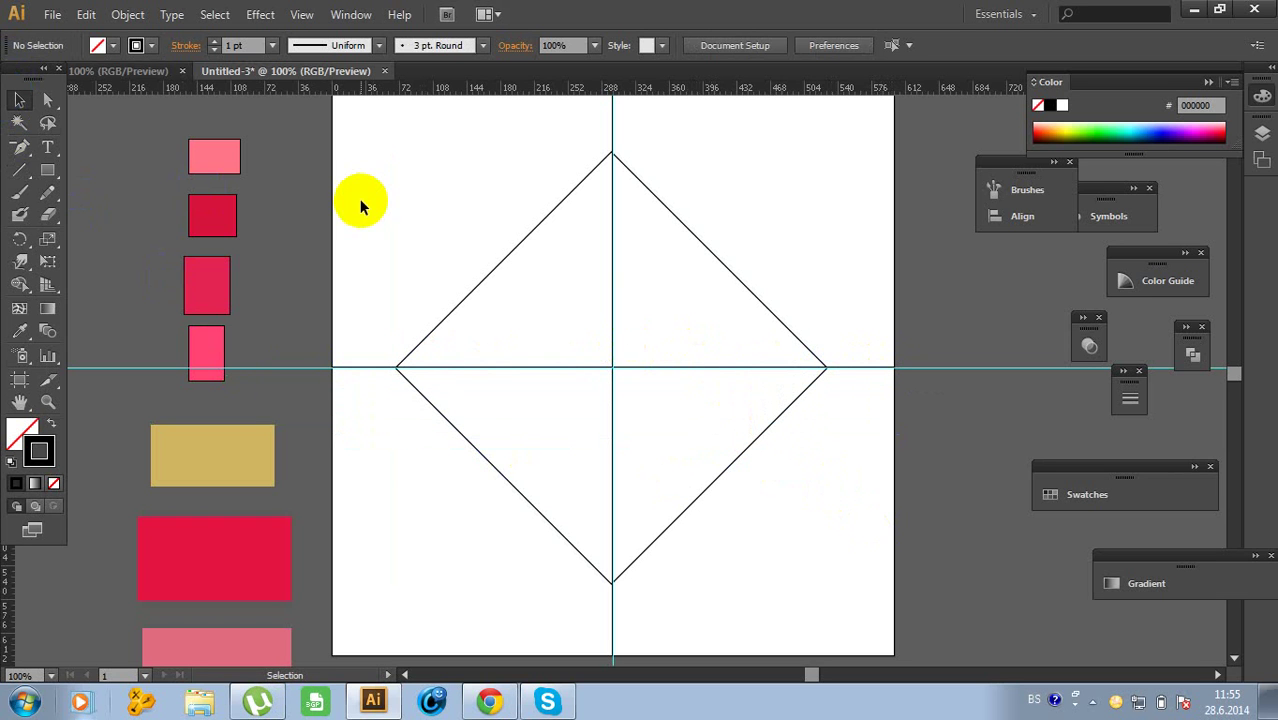
Divide the diamond along both crossing lines with Pathfinder Divide
left_click_drag(388, 147, 808, 560)
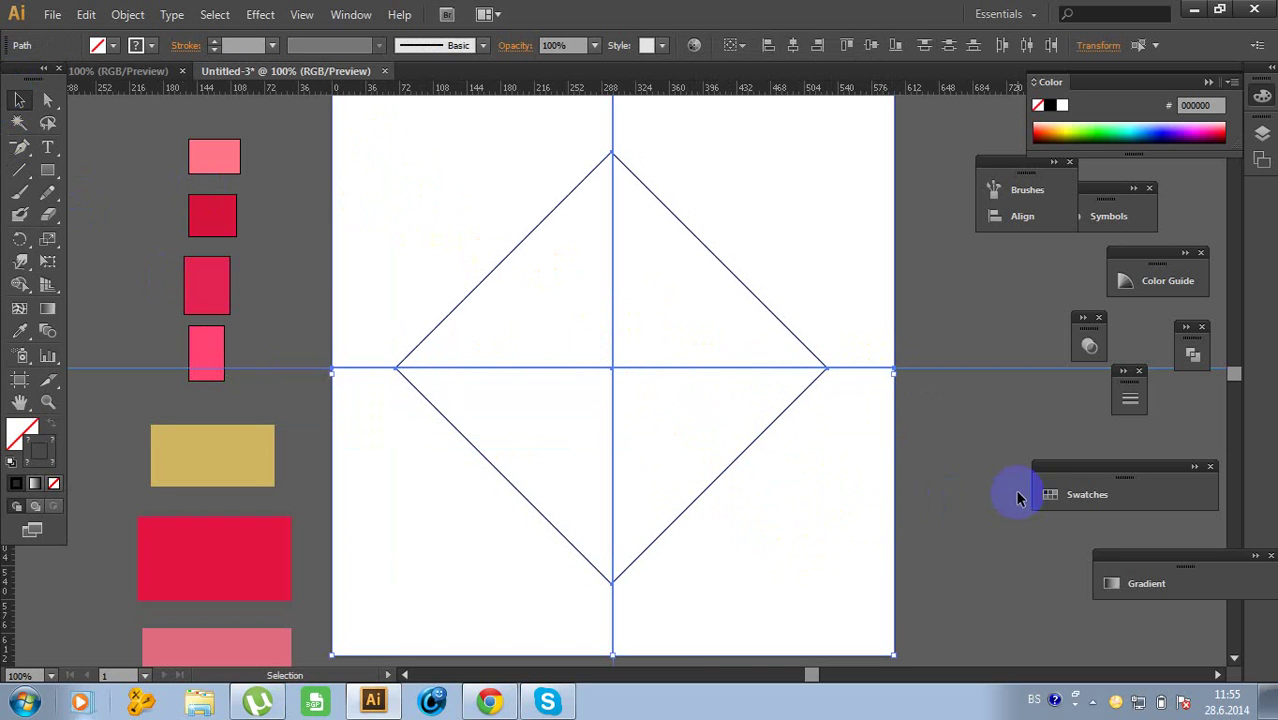
left_click(1089, 345)
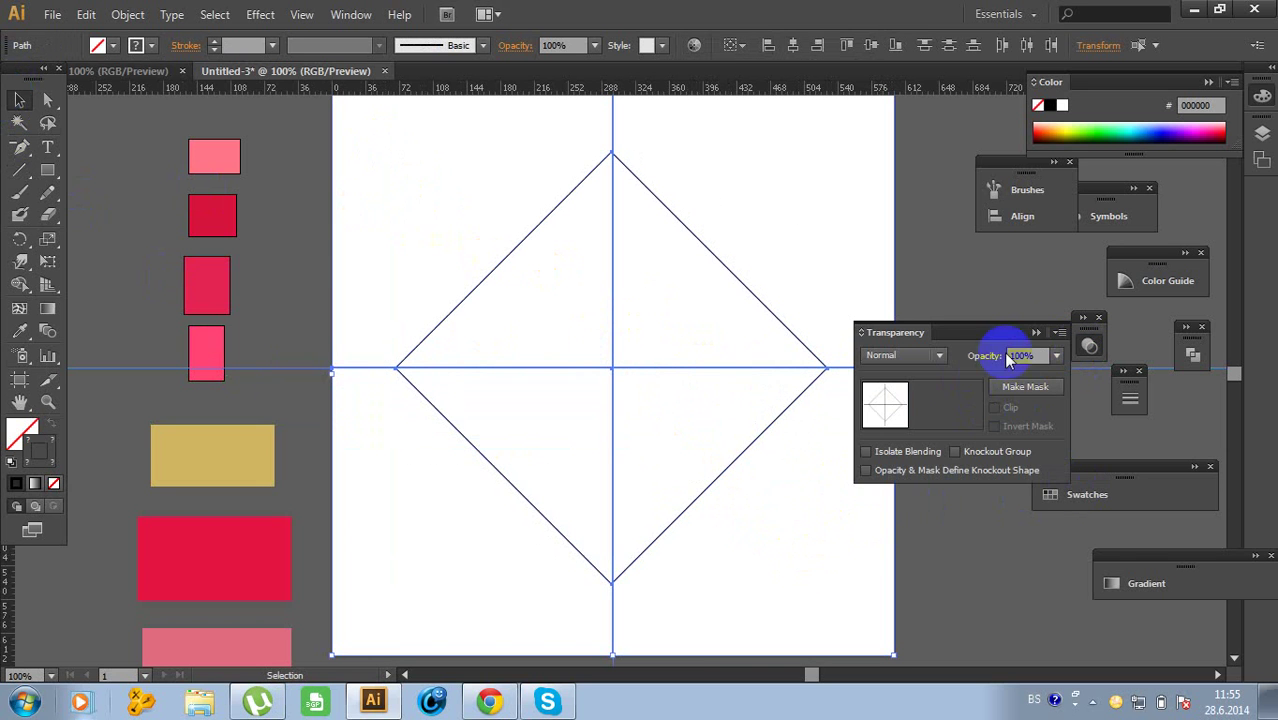
left_click(1035, 332)
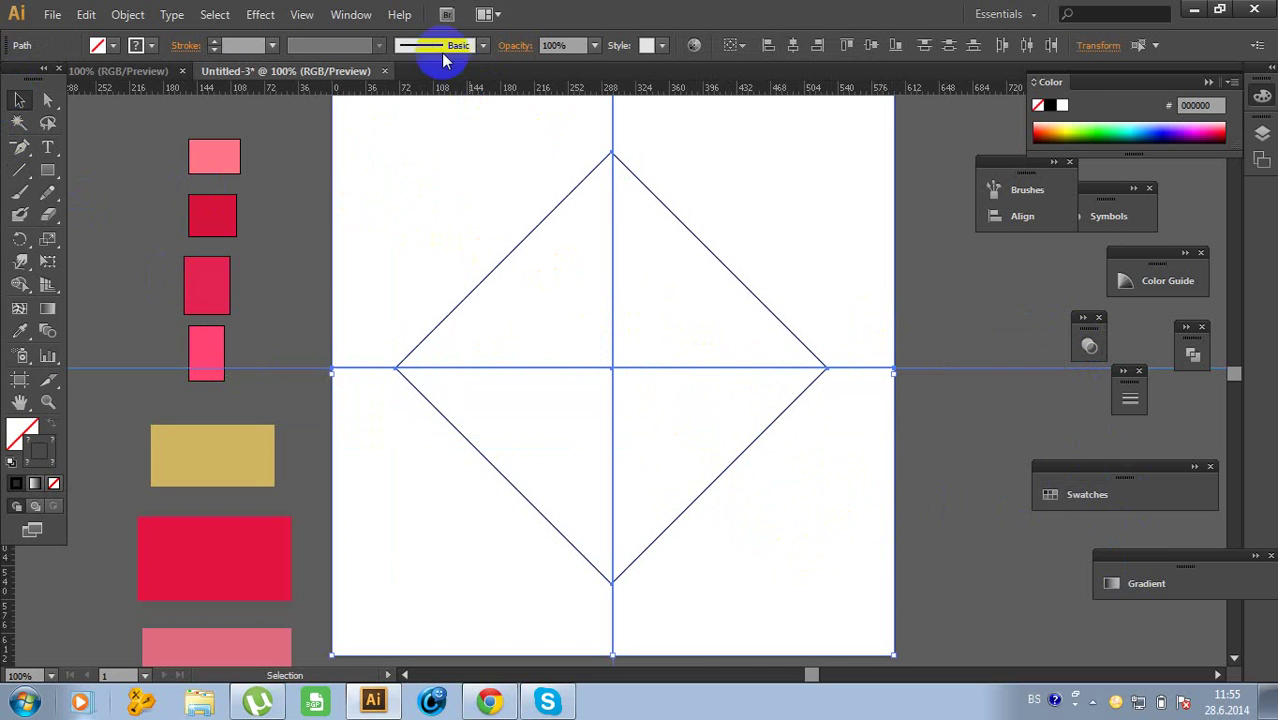
left_click(350, 16)
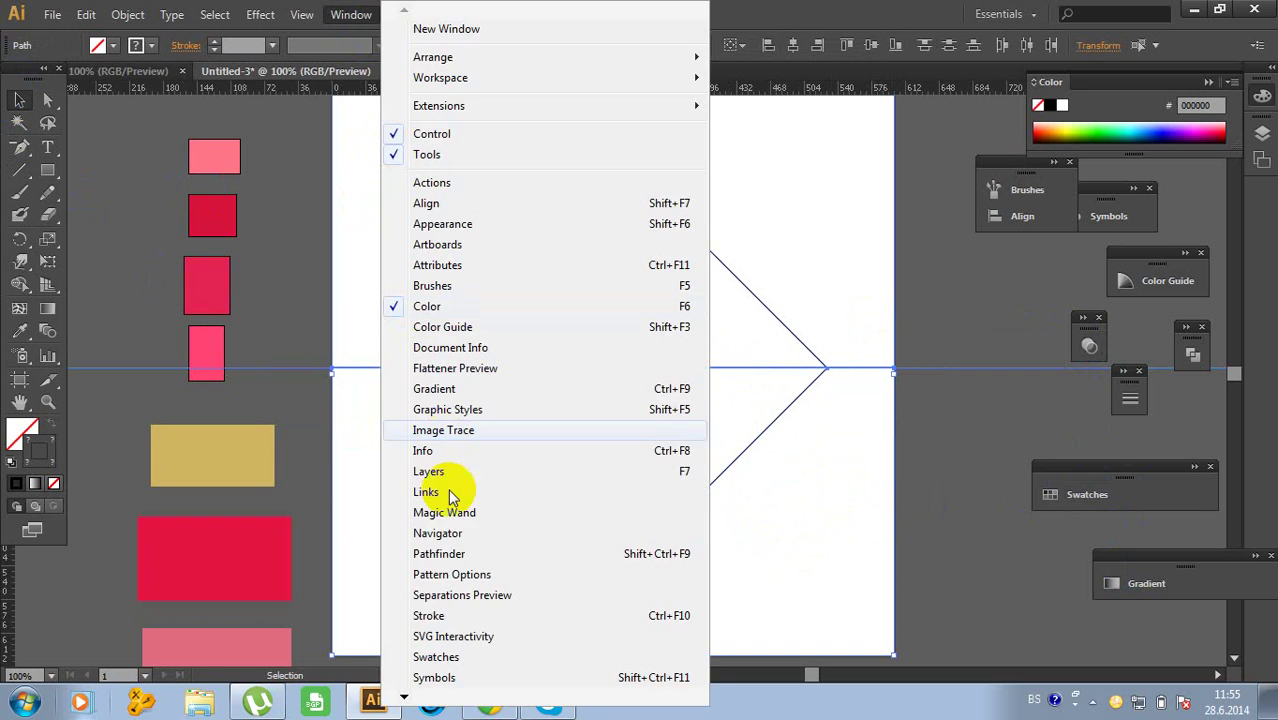
left_click(462, 551)
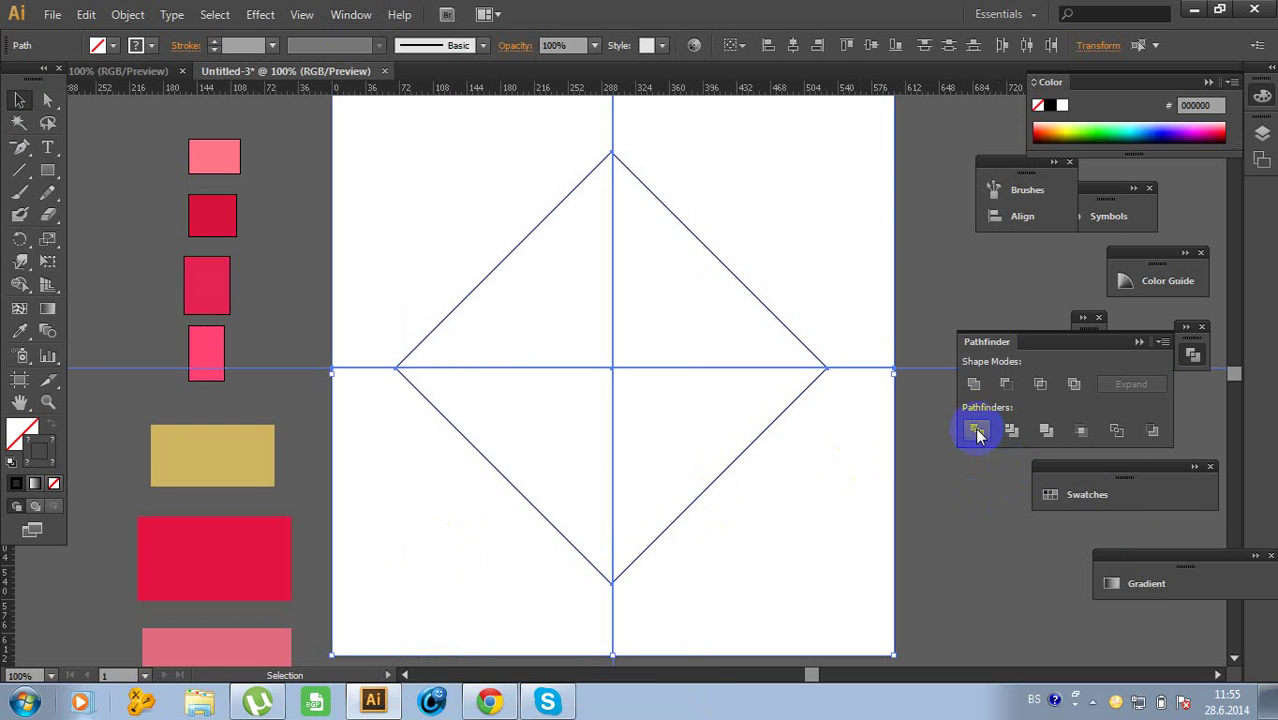
left_click(975, 431)
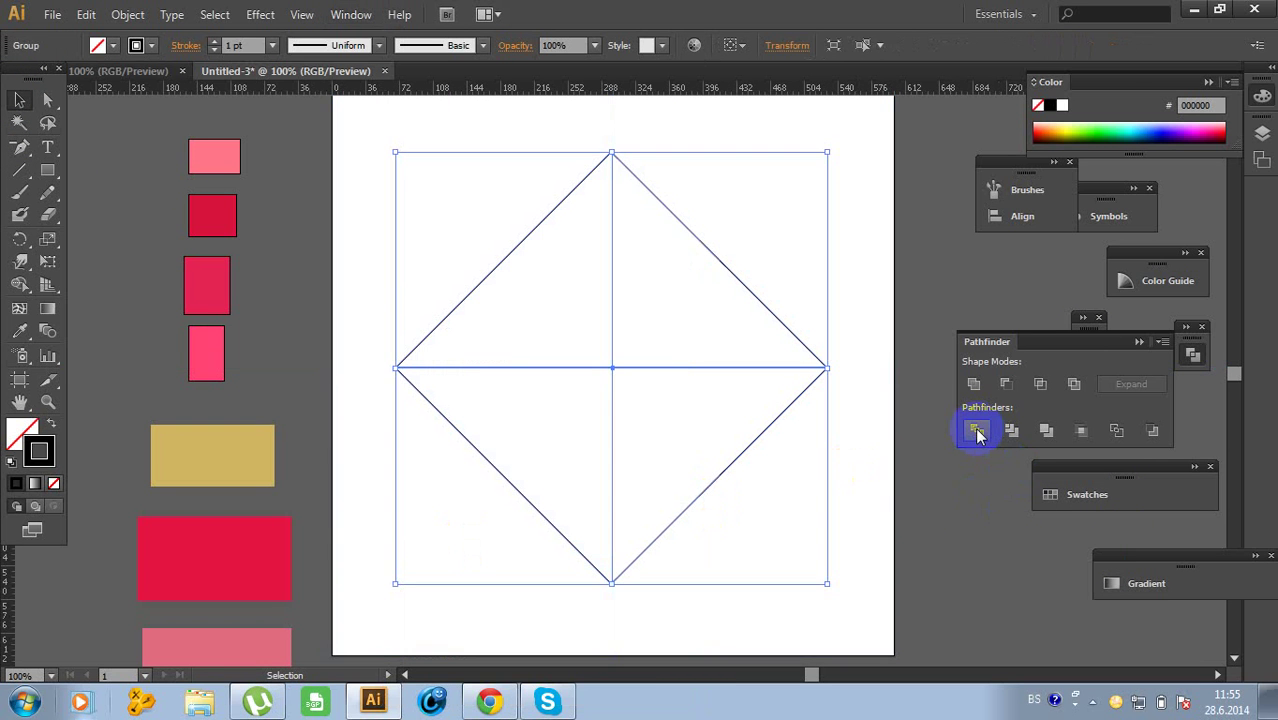
left_click(845, 271)
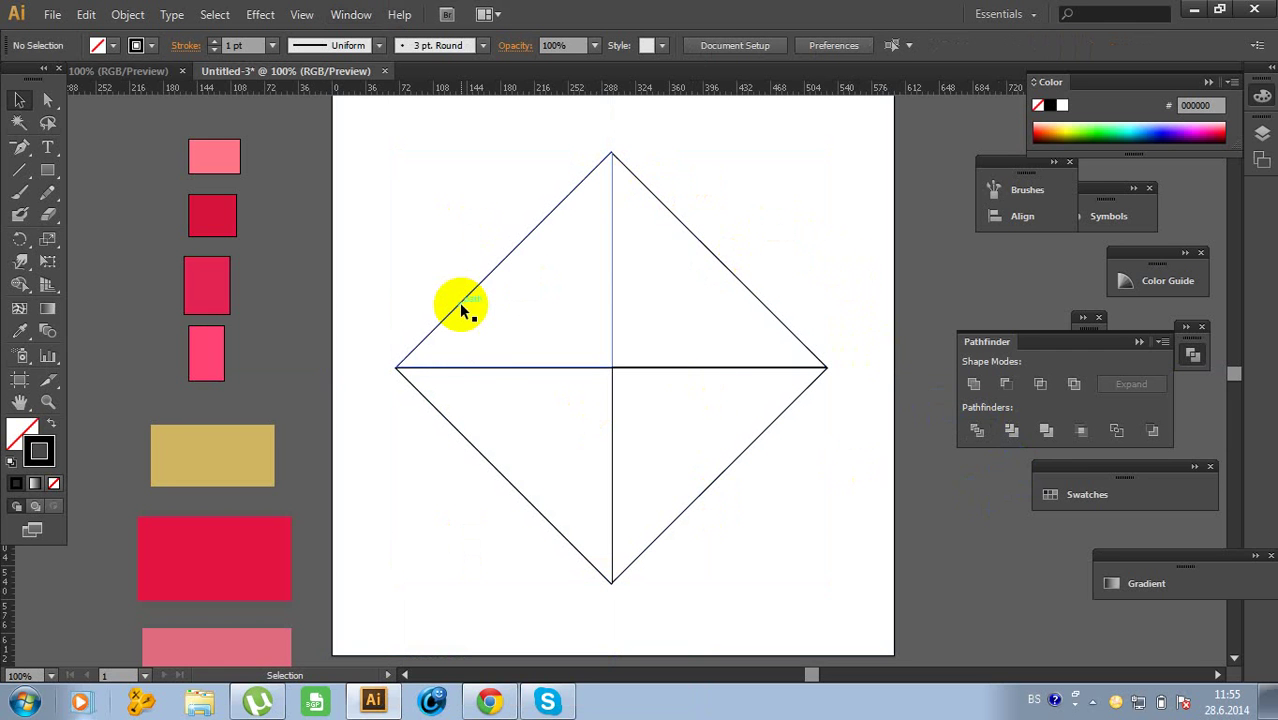
Ungroup the divided diamond into four separate triangles
left_click_drag(408, 196, 854, 556)
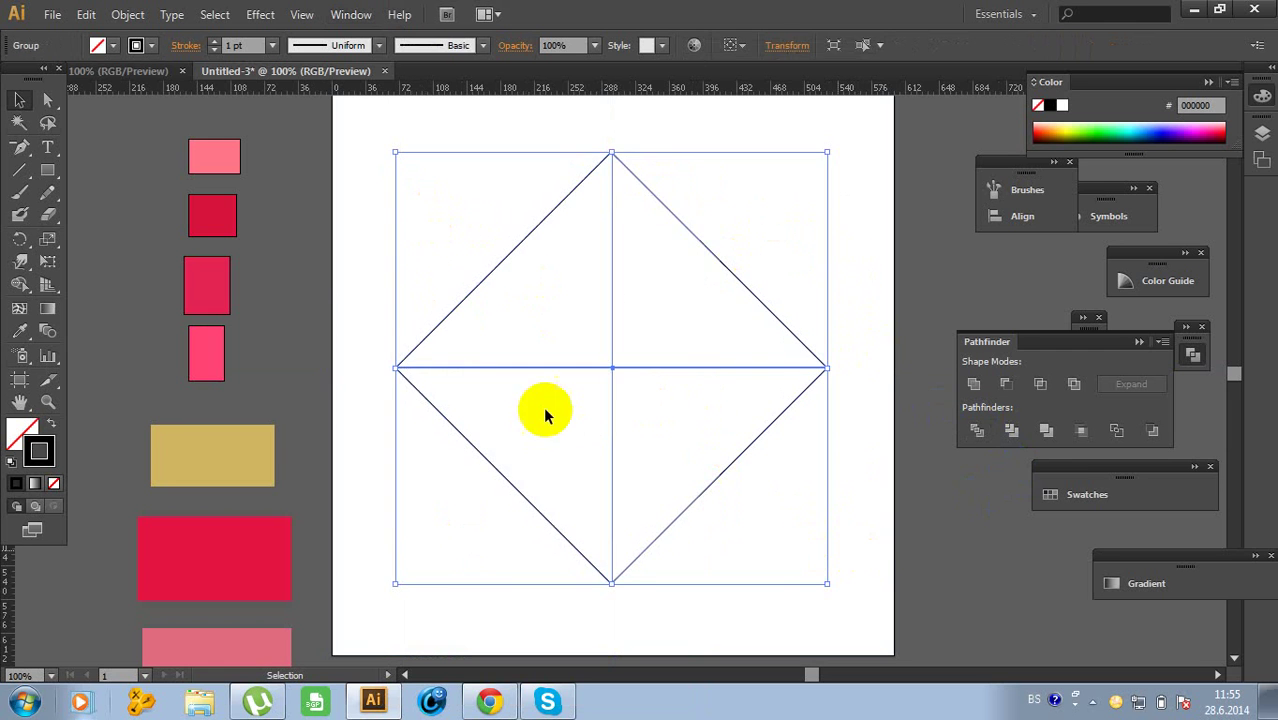
left_click(128, 14)
left_click(145, 106)
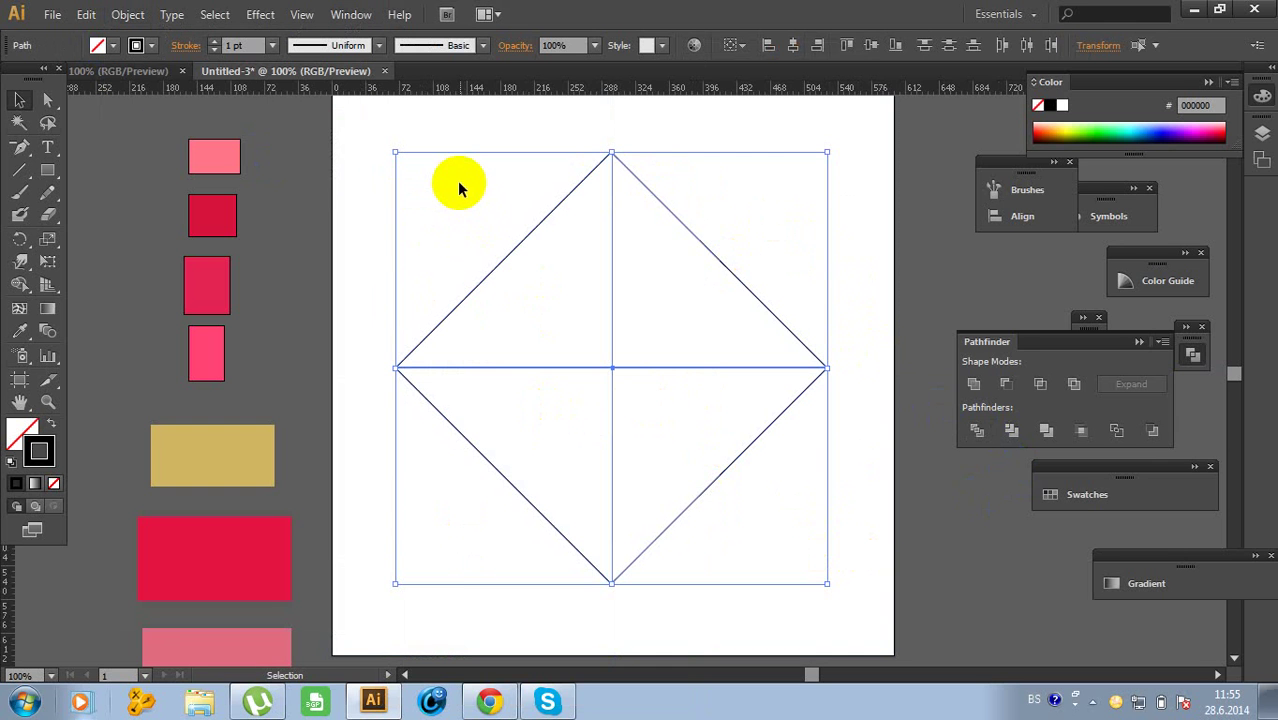
left_click(458, 187)
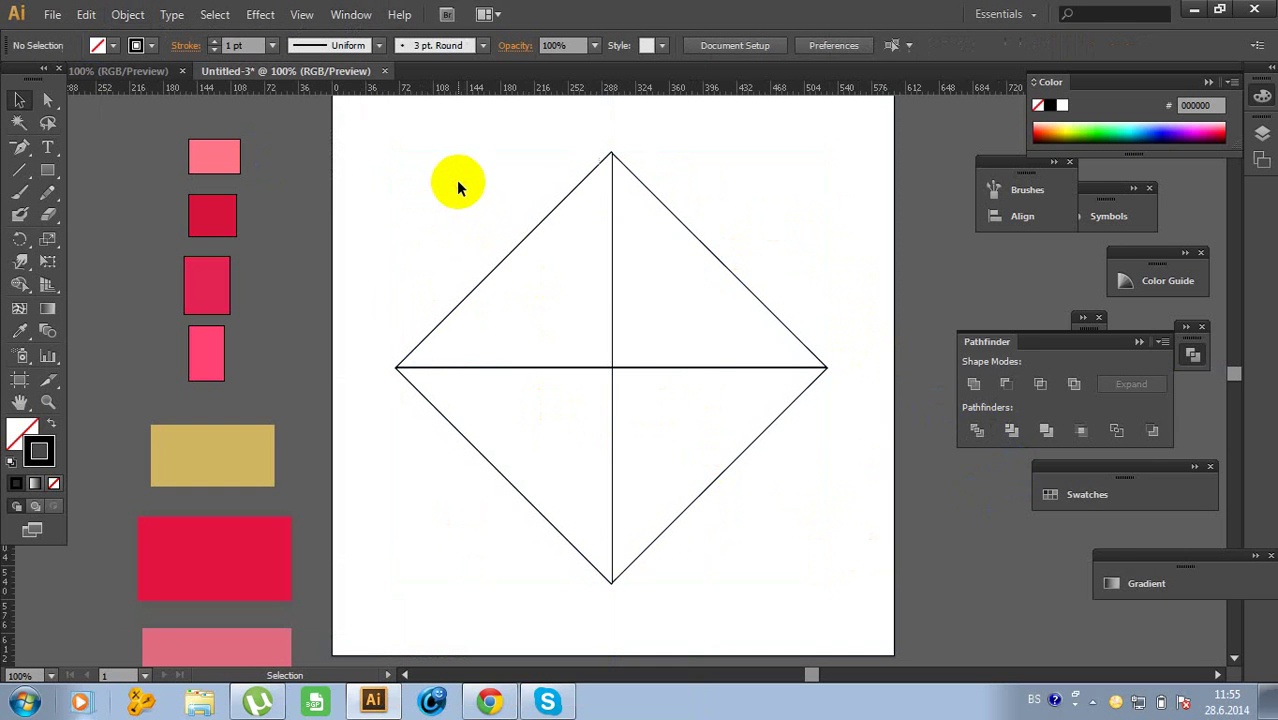
Eyedropper light pink into the upper-right triangle and crimson into the upper-left
left_click(672, 216)
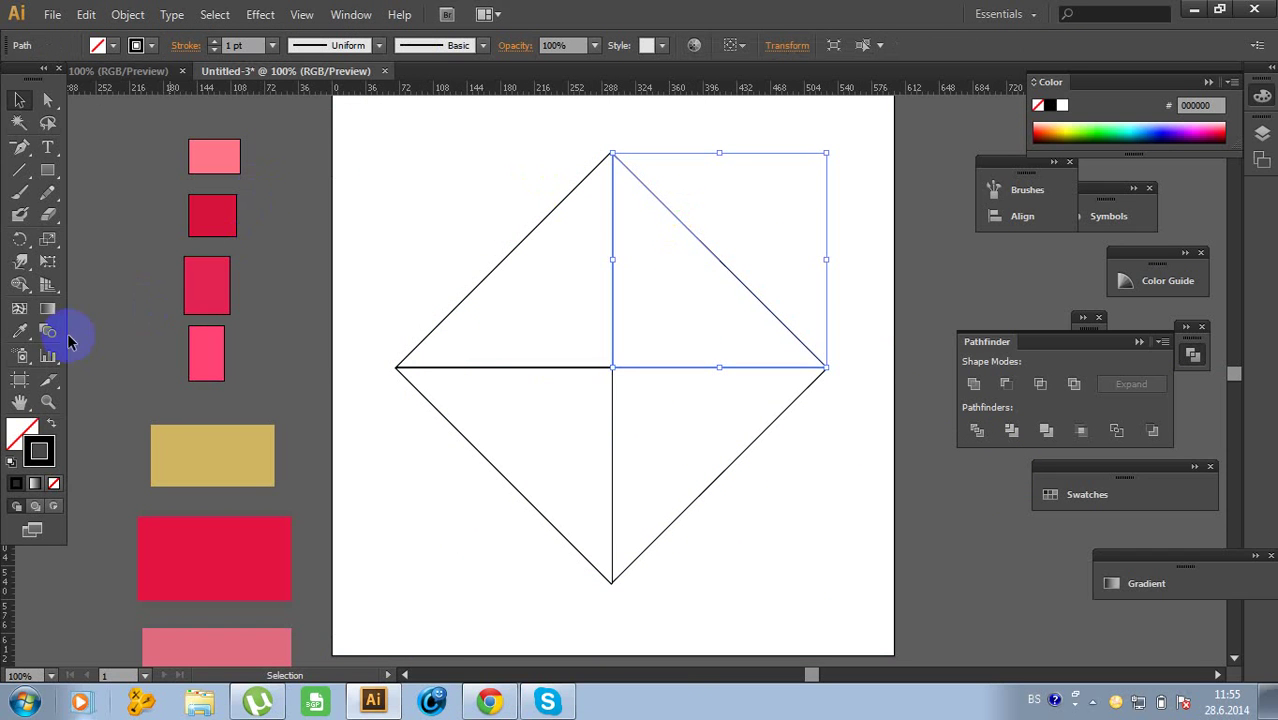
left_click(20, 330)
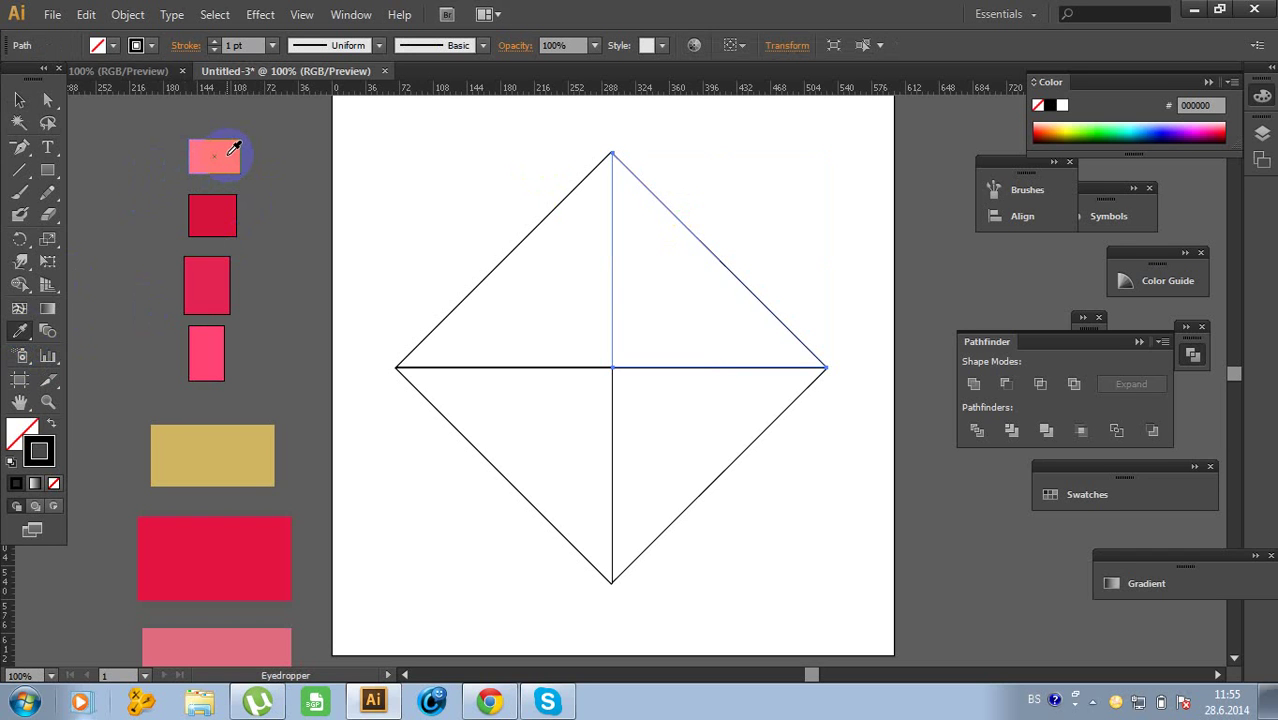
left_click(233, 148)
left_click(20, 100)
left_click(535, 323)
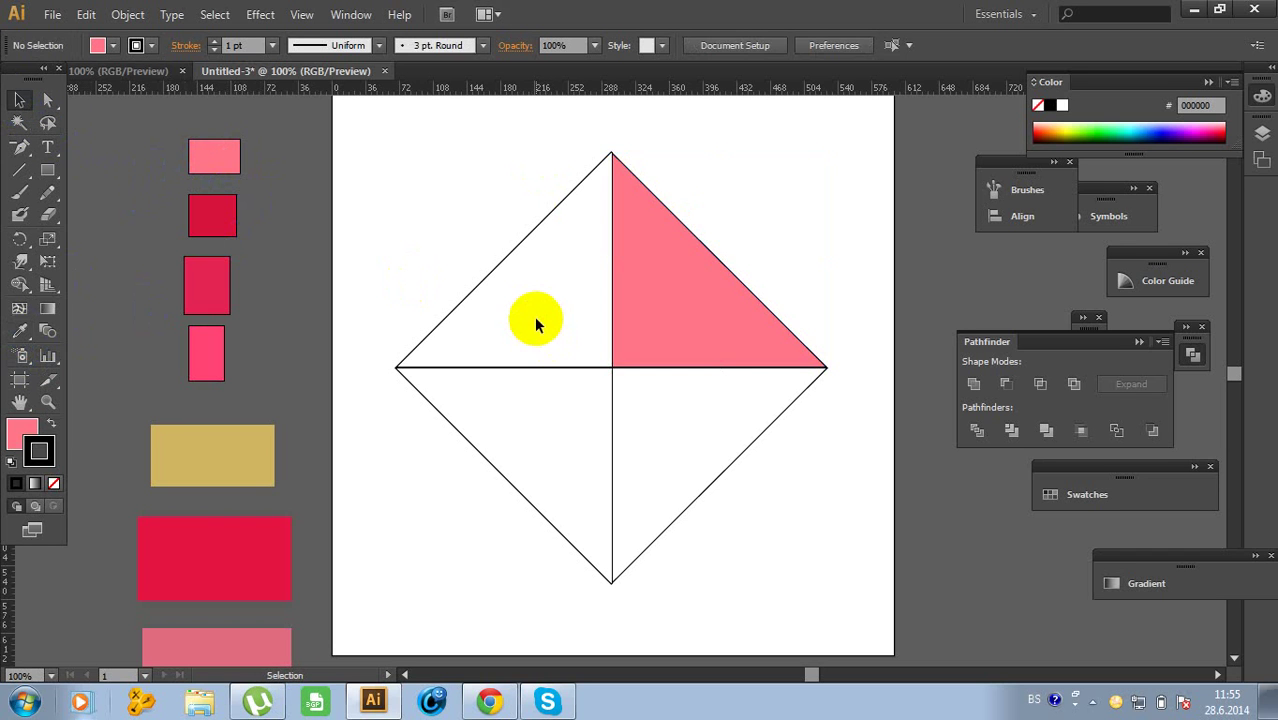
left_click(475, 295)
left_click(20, 332)
left_click(206, 220)
left_click(20, 100)
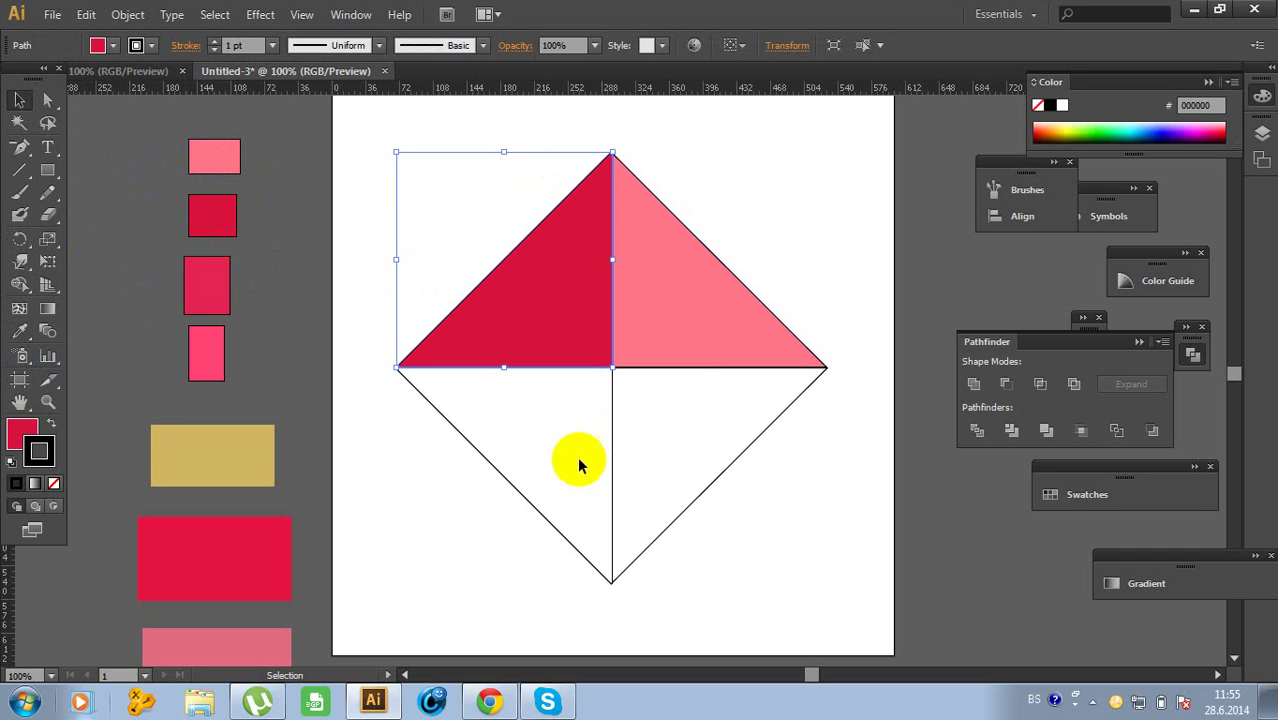
Fill the lower-left and lower-right triangles with pink sampled colours
left_click(506, 487)
left_click(20, 332)
left_click(206, 285)
left_click(16, 99)
left_click(698, 496)
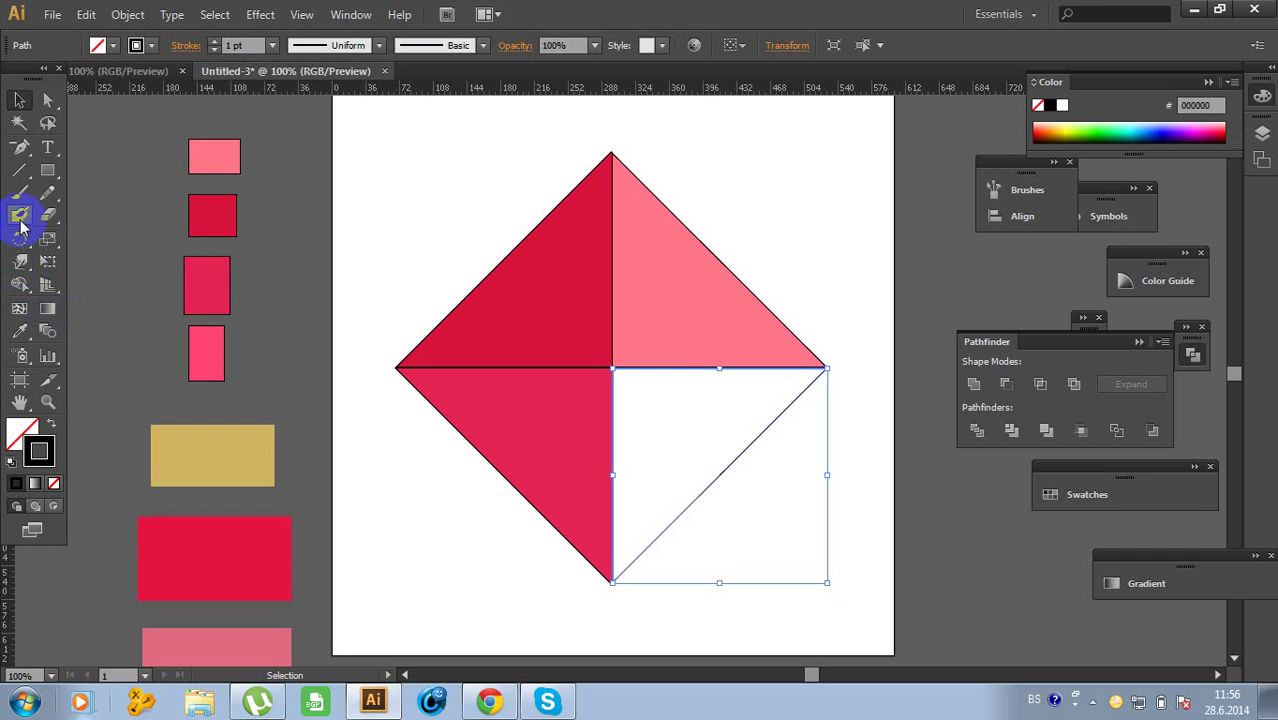
left_click(27, 338)
left_click(200, 342)
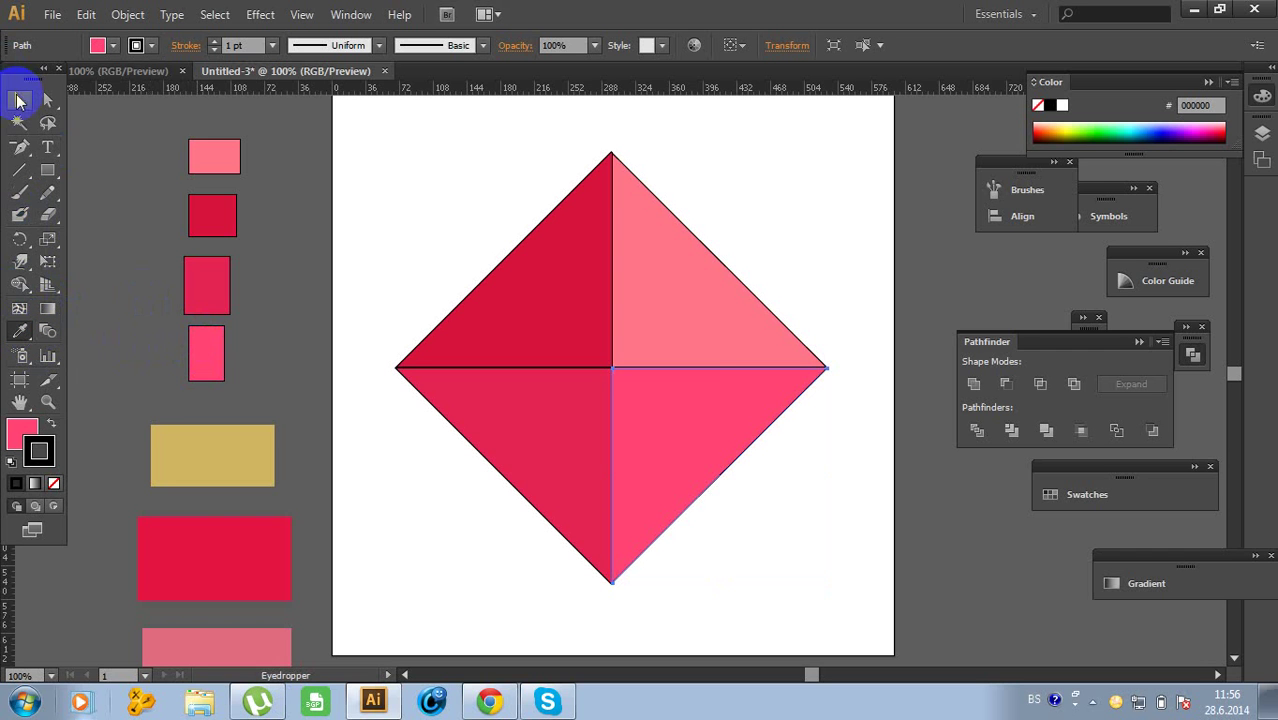
left_click(18, 100)
Select all four triangles and make the stroke colour active
left_click(472, 190)
mouse_move(412, 166)
left_mouse_down()
mouse_move(810, 513)
mouse_move(820, 552)
left_mouse_up()
left_click(47, 460)
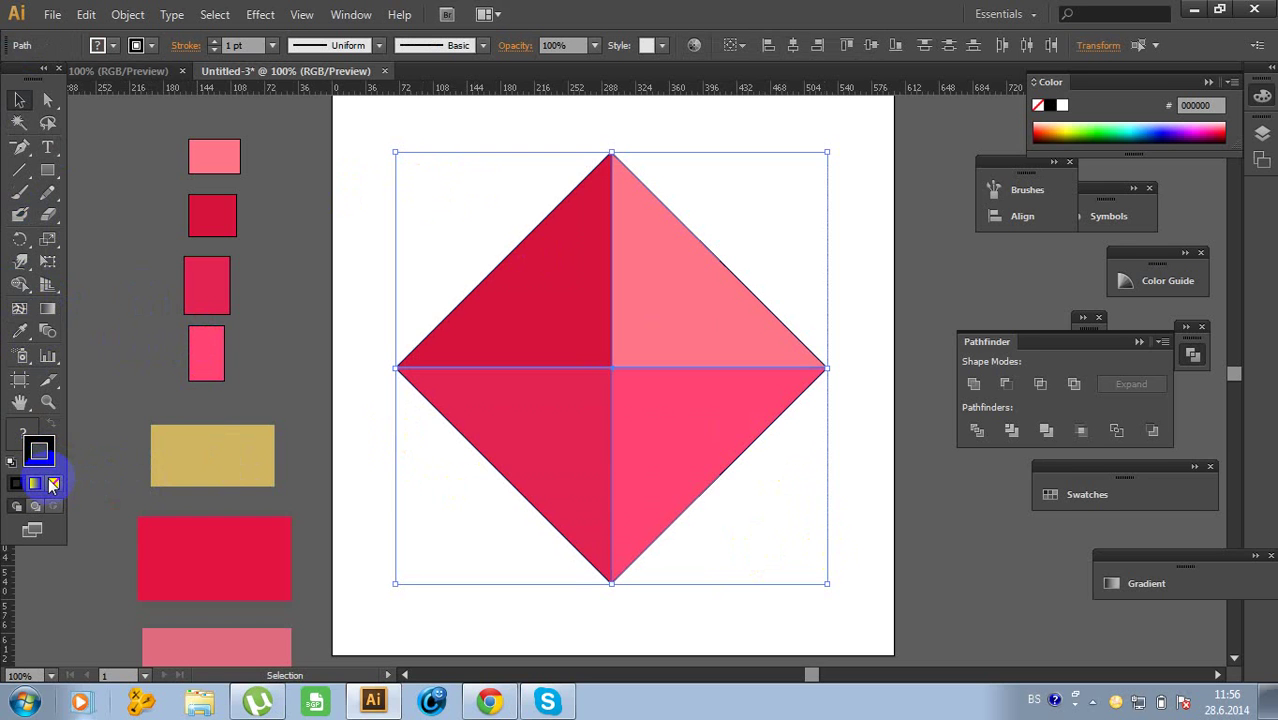
Set the four triangles' stroke to None, removing their black outlines
left_click(55, 482)
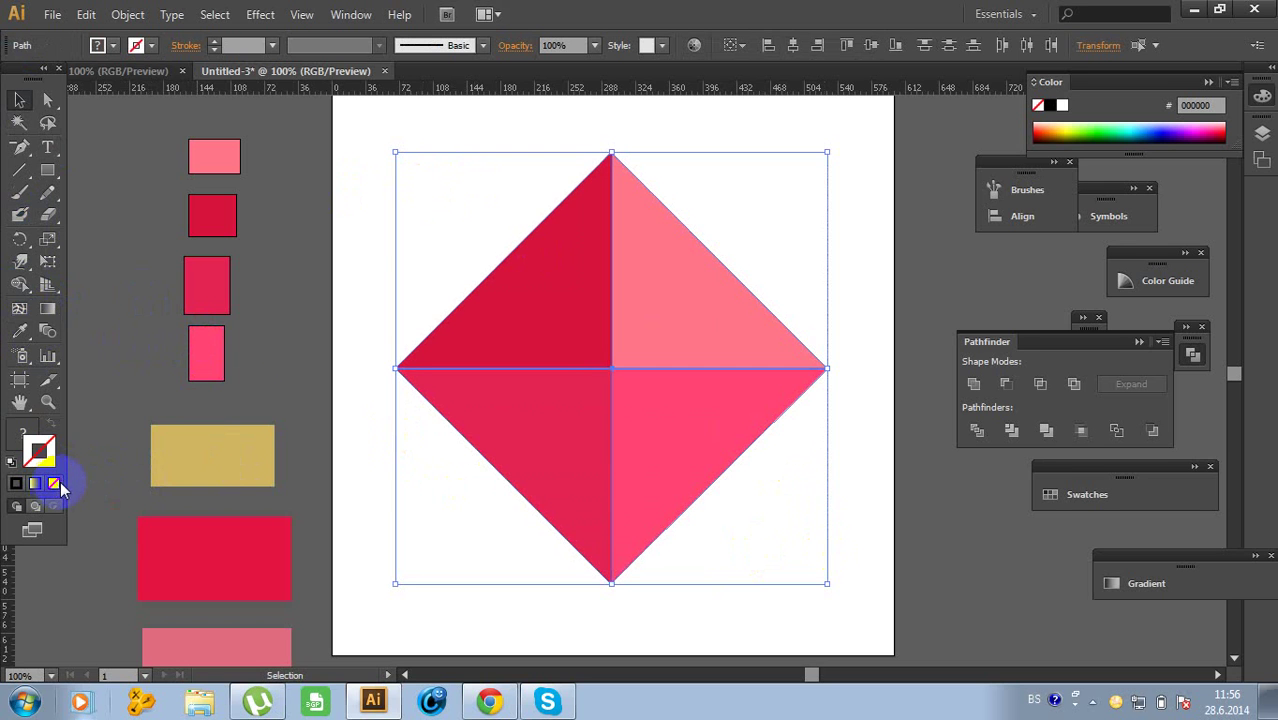
left_click(444, 140)
left_click_drag(399, 441, 635, 474)
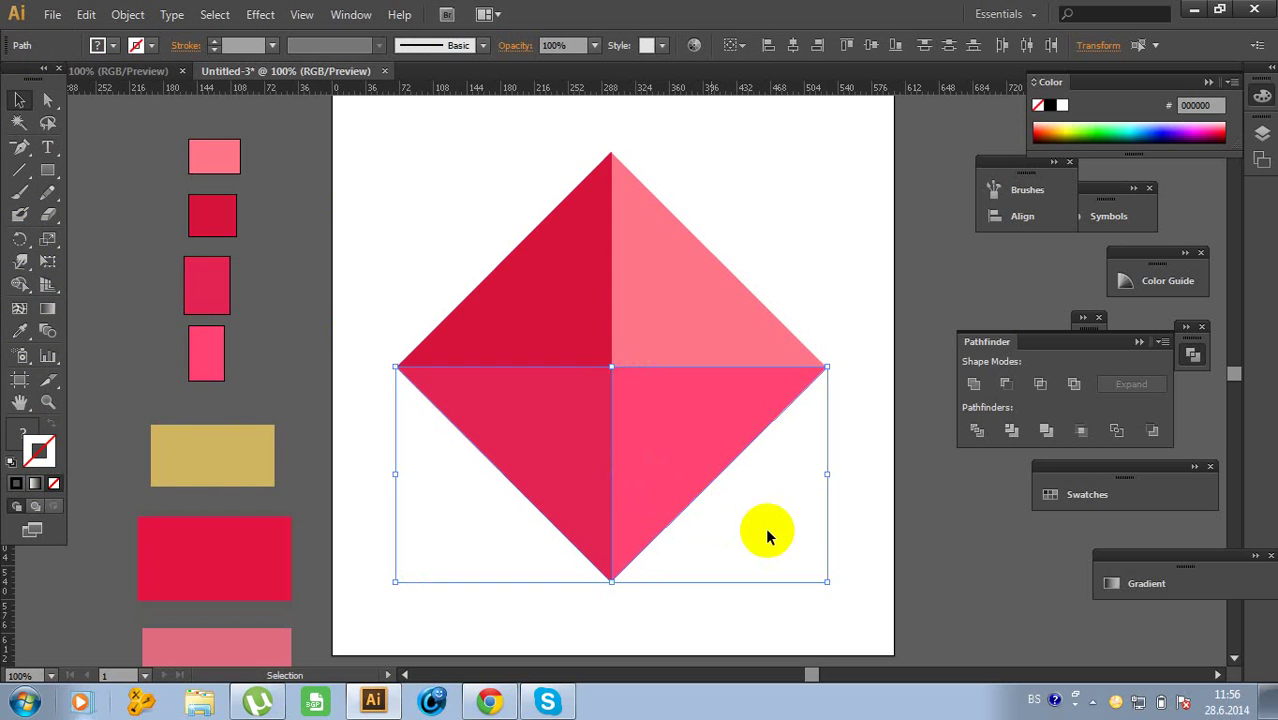
left_click(847, 517)
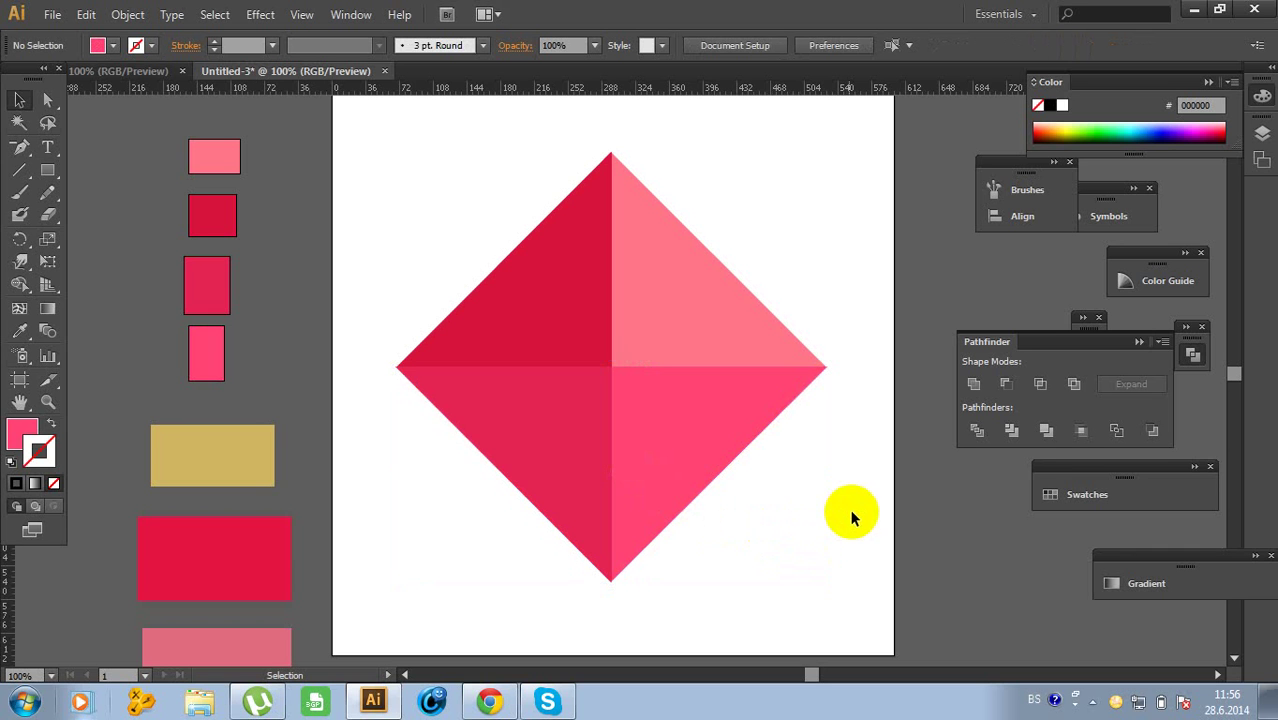
left_click_drag(45, 174, 87, 170)
Draw a no-fill square, rotate it 45°, and place it against the diamond's lower-left edge
mouse_move(397, 212)
left_mouse_down()
mouse_move(482, 381)
mouse_move(548, 374)
mouse_move(628, 418)
left_mouse_up()
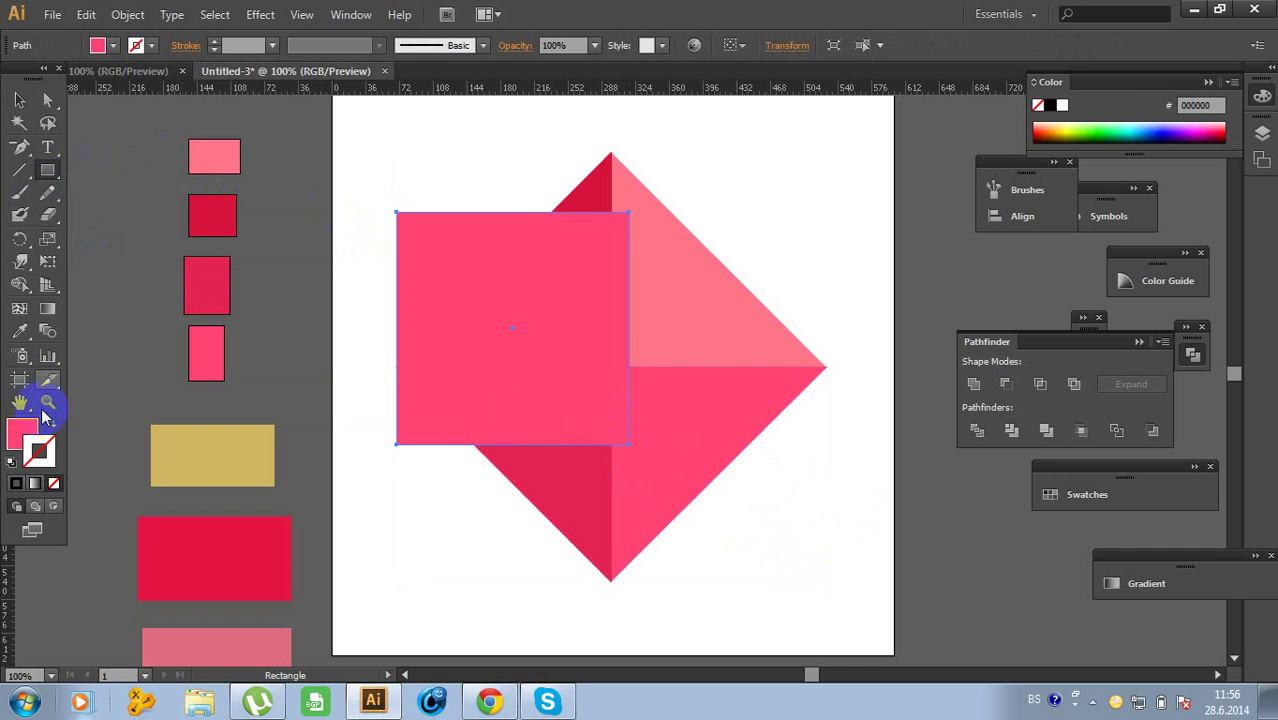
left_click(55, 485)
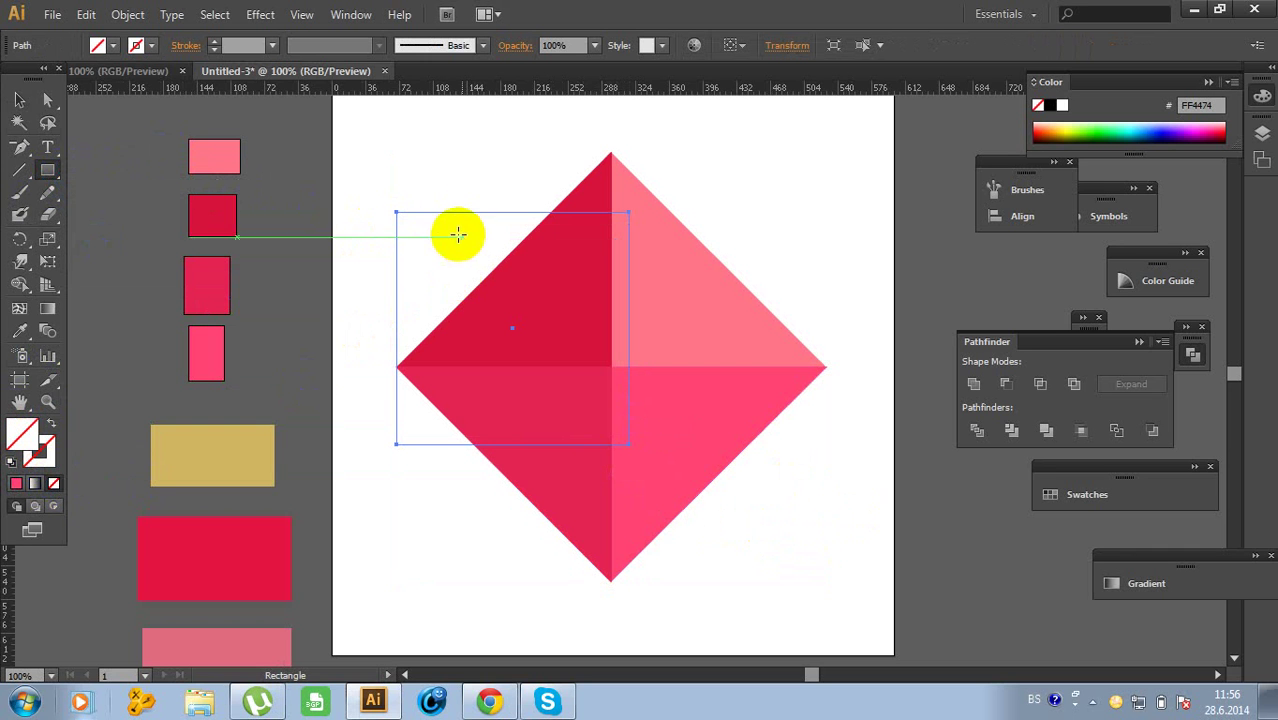
left_click(18, 101)
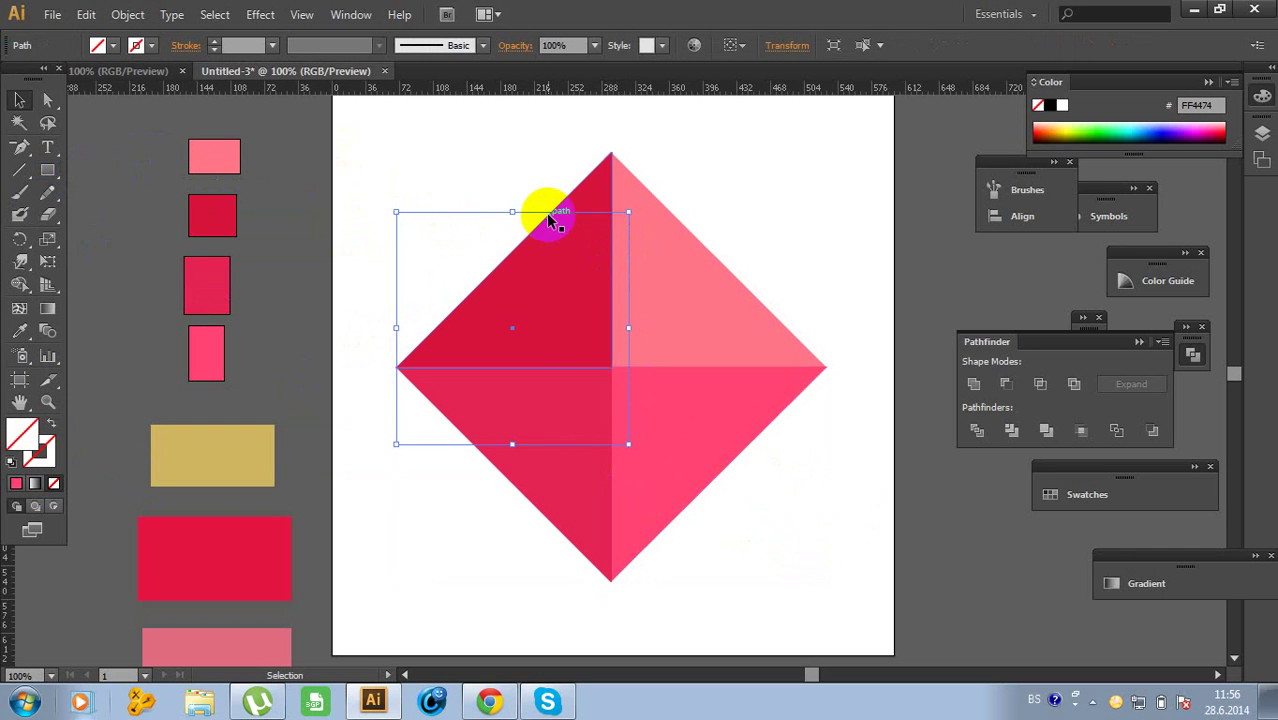
right_click(550, 216)
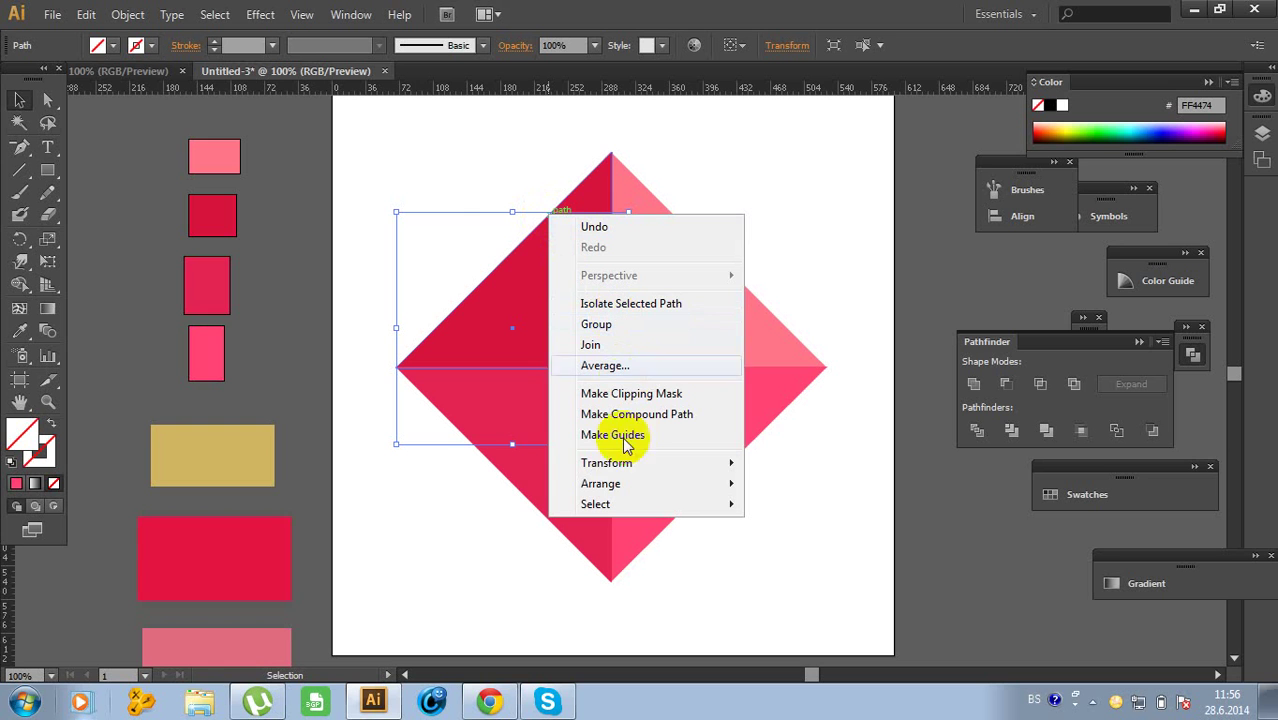
mouse_move(612, 466)
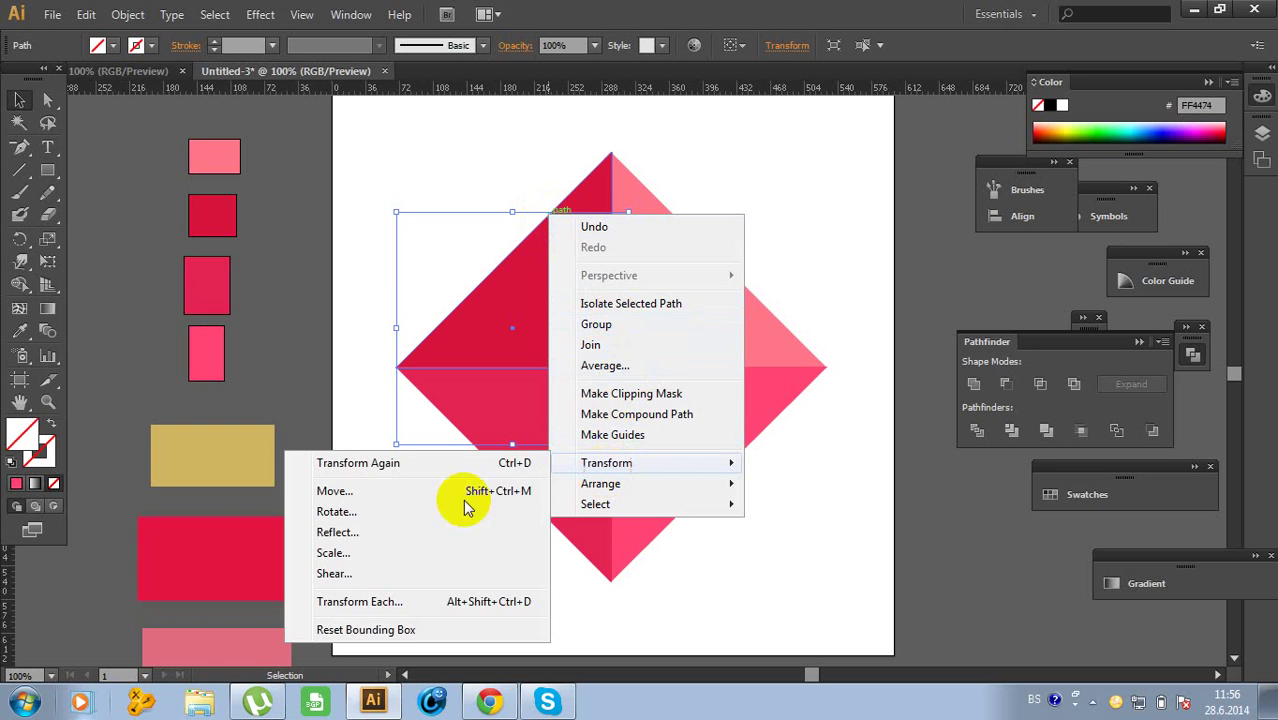
left_click(379, 511)
left_click(368, 540)
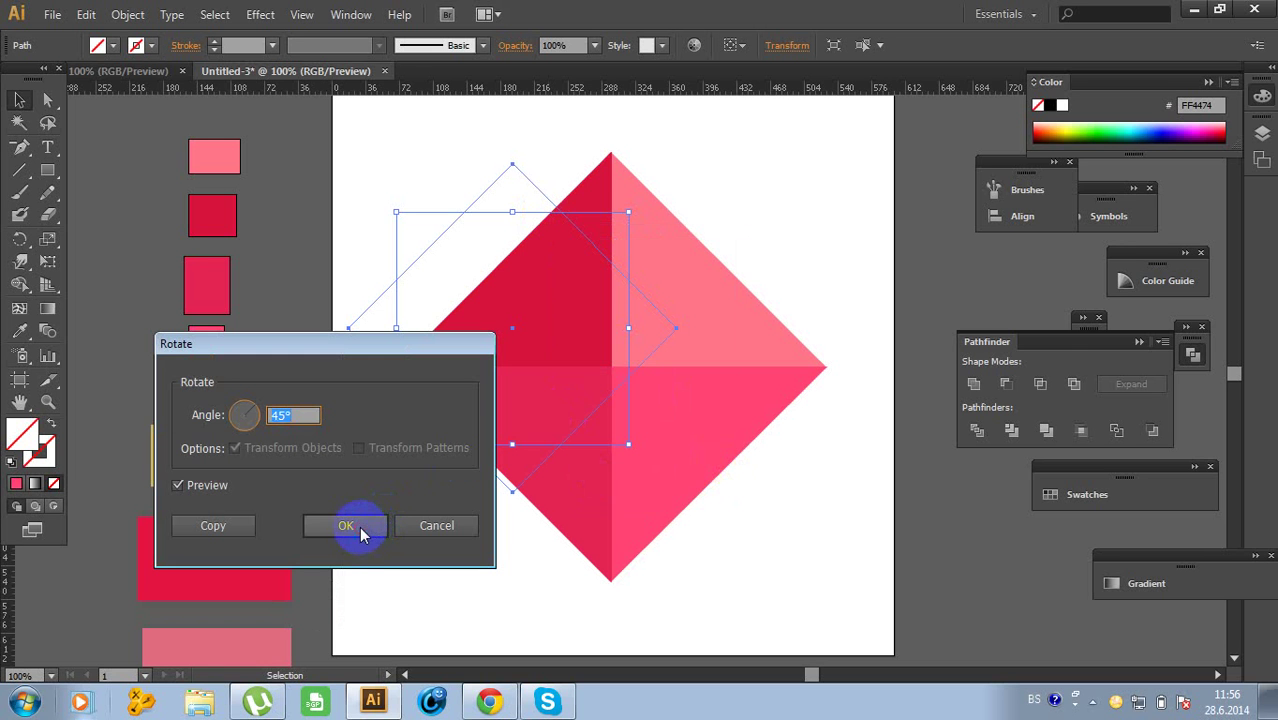
left_click_drag(641, 288, 543, 546)
scroll(541, 470, "down", 2)
mouse_move(548, 488)
left_mouse_down()
mouse_move(442, 508)
mouse_move(595, 525)
left_mouse_up()
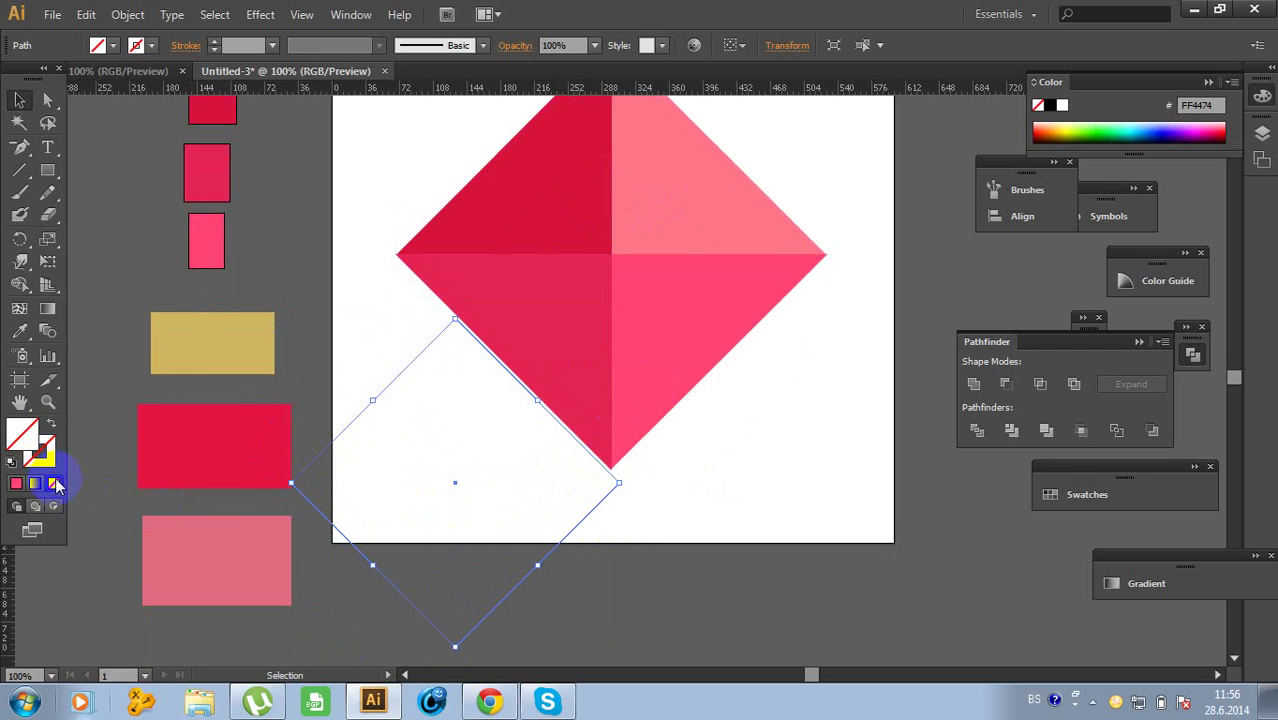
Give the rotated square a black outline from the Swatches panel
left_click(1069, 497)
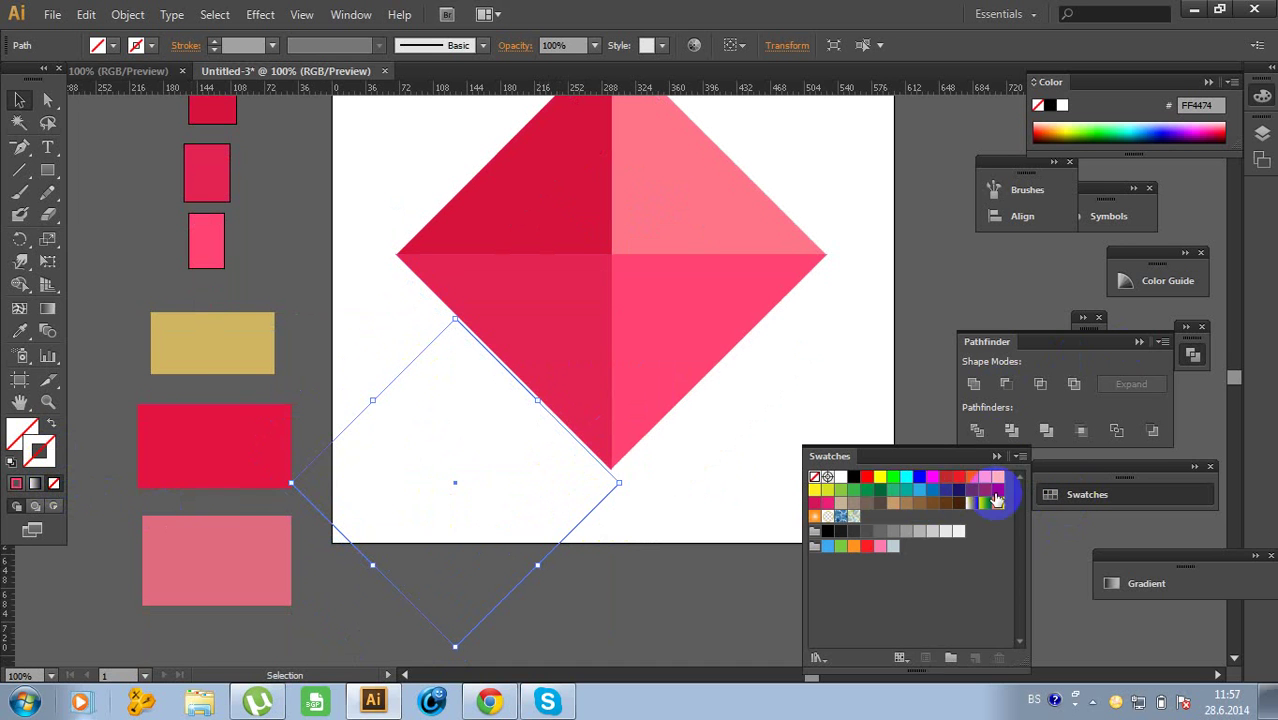
left_click(853, 477)
scroll(750, 467, "up", 3)
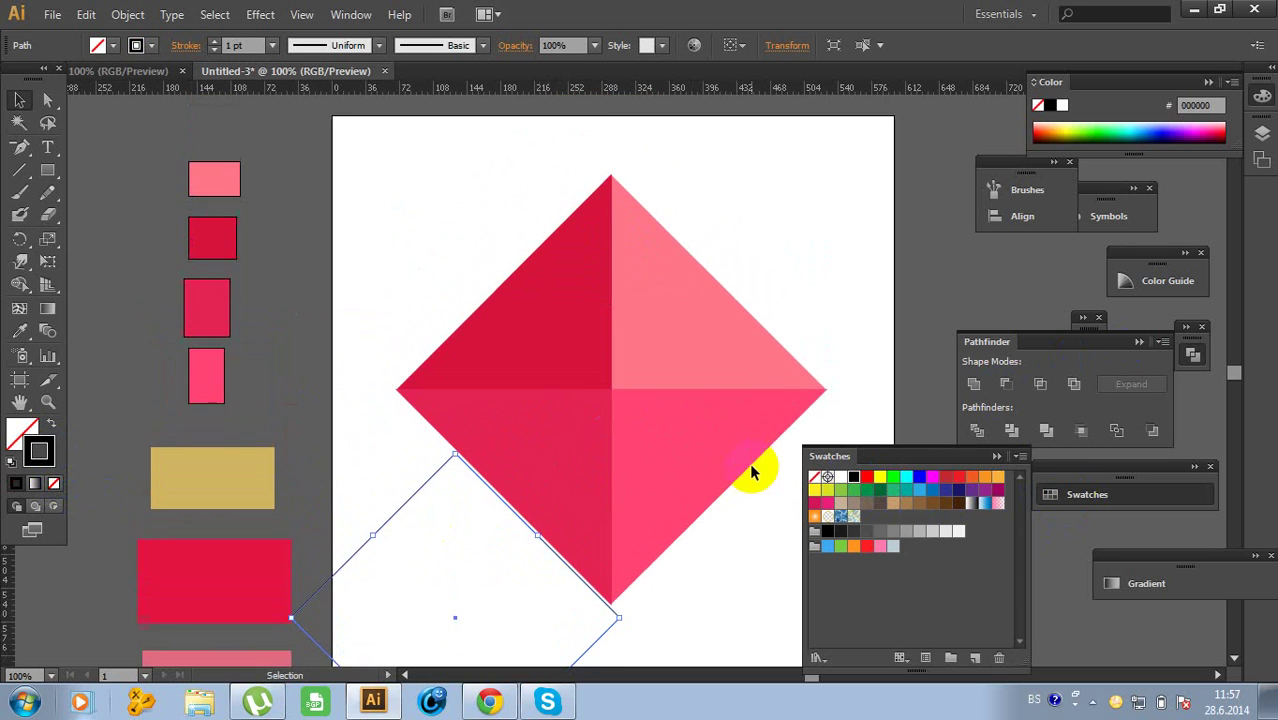
left_click(996, 456)
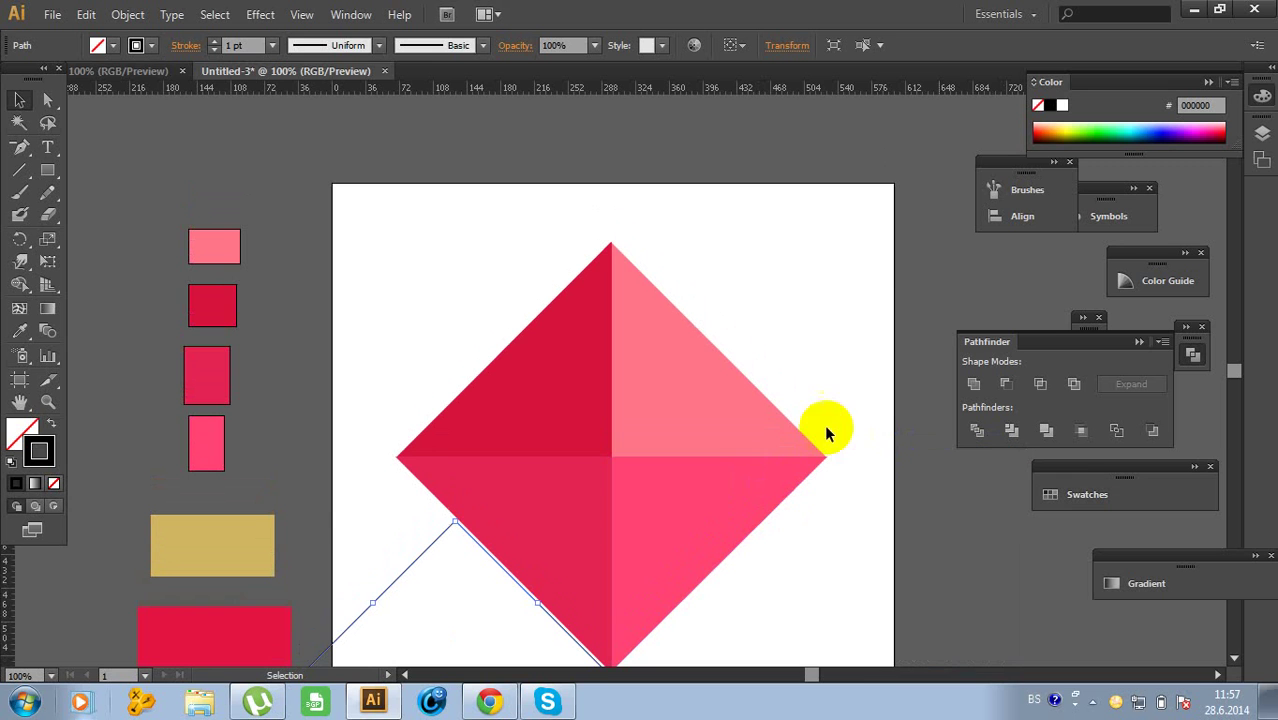
Copy the upper-right pink triangle and paste the copy in front of the original
left_click(755, 394)
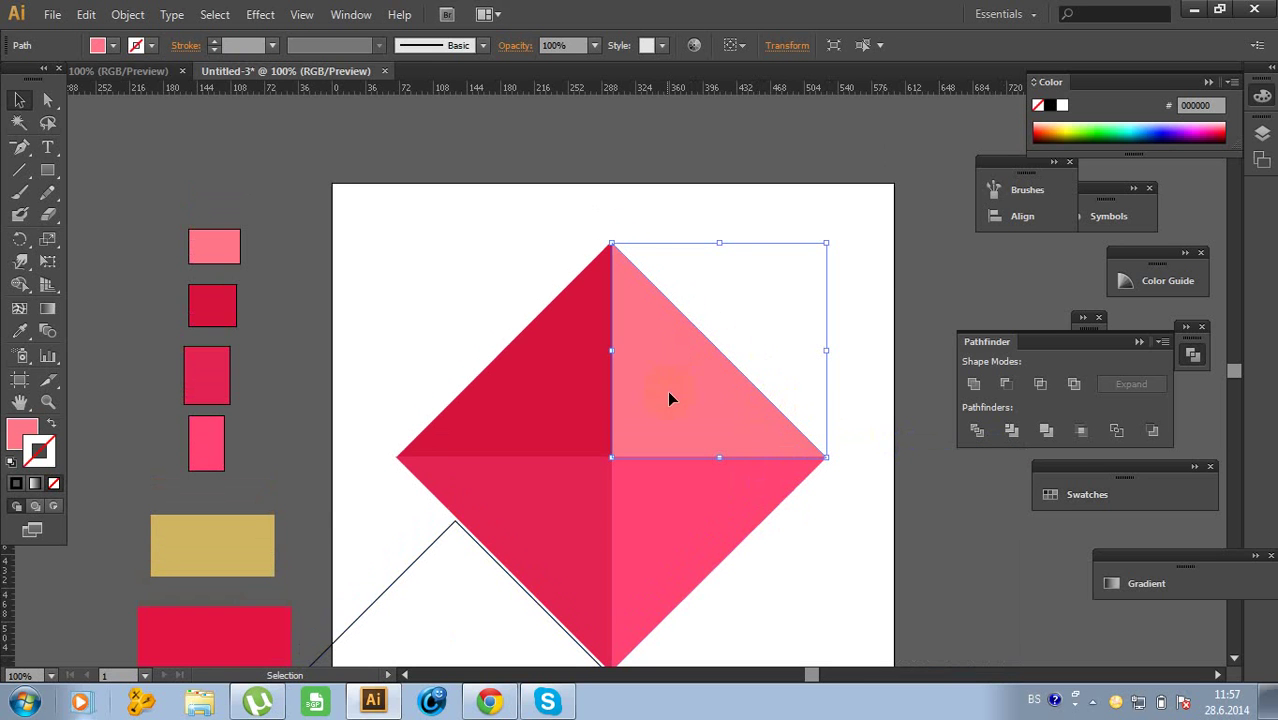
left_click(86, 14)
left_click(115, 105)
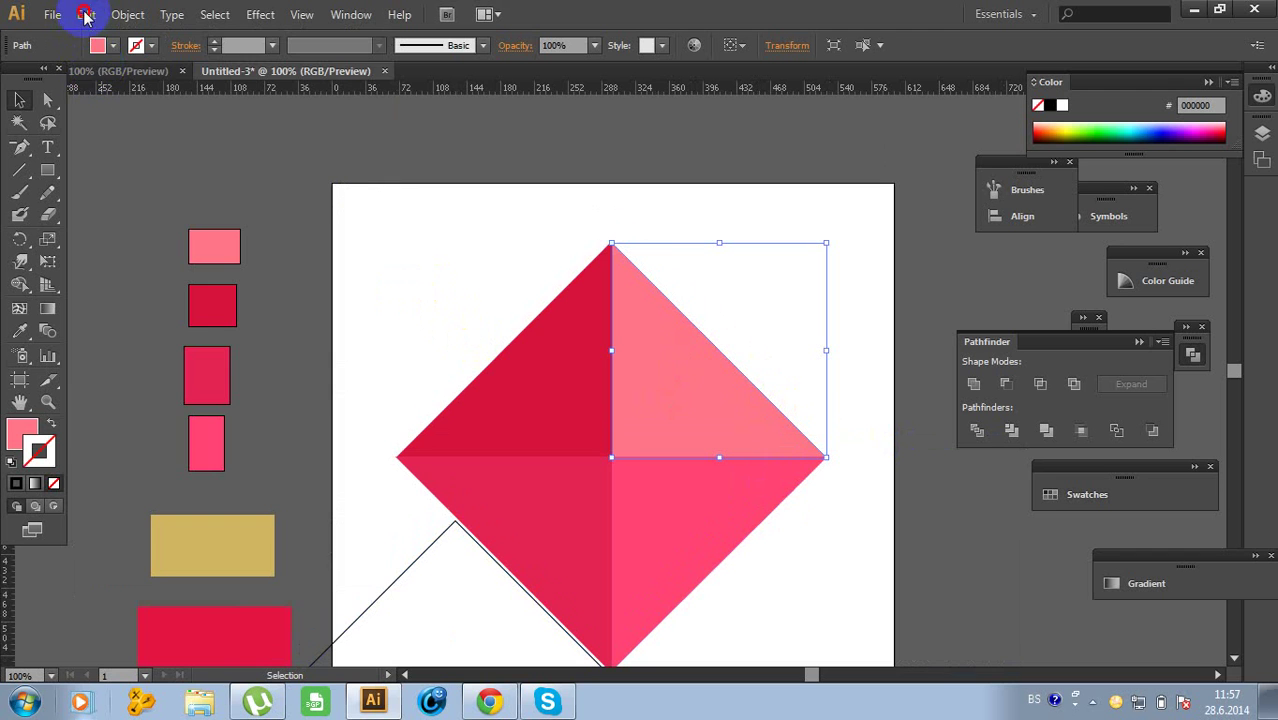
left_click(86, 14)
left_click(120, 147)
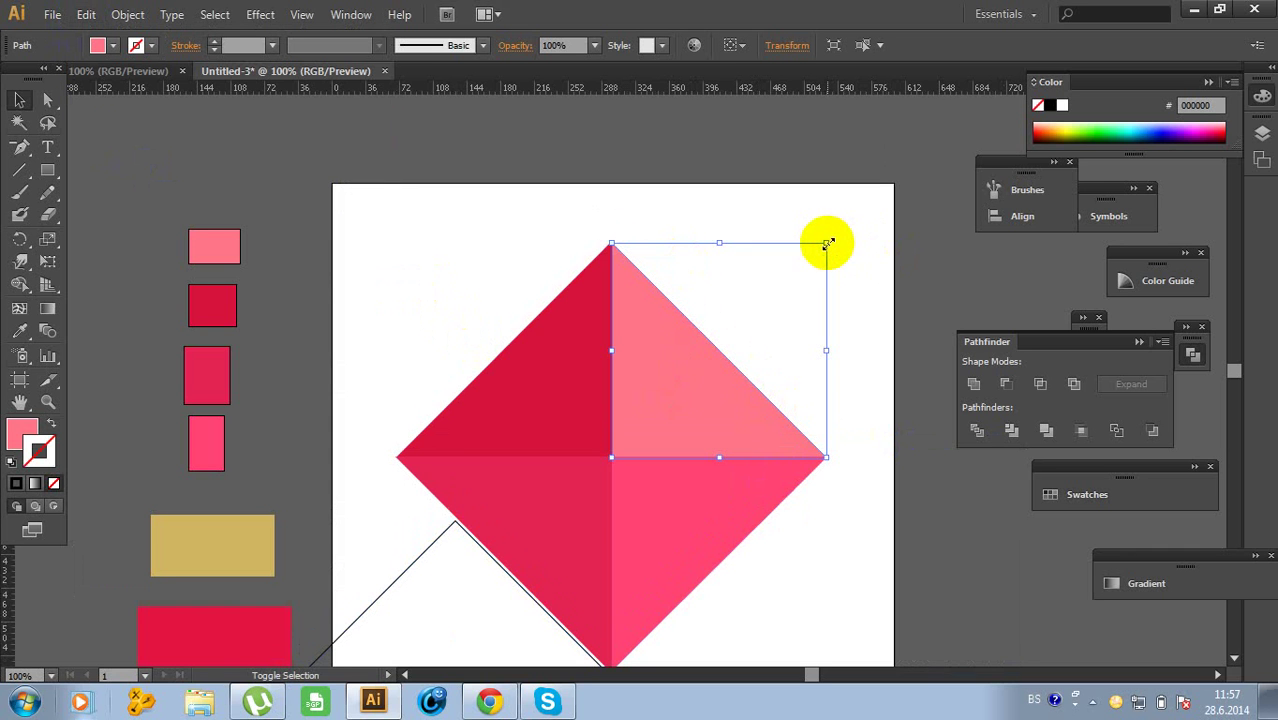
Shrink the pasted triangle to about 205 × 205 px at the facet's lower-left corner, then reselect it
left_click_drag(827, 243, 807, 263)
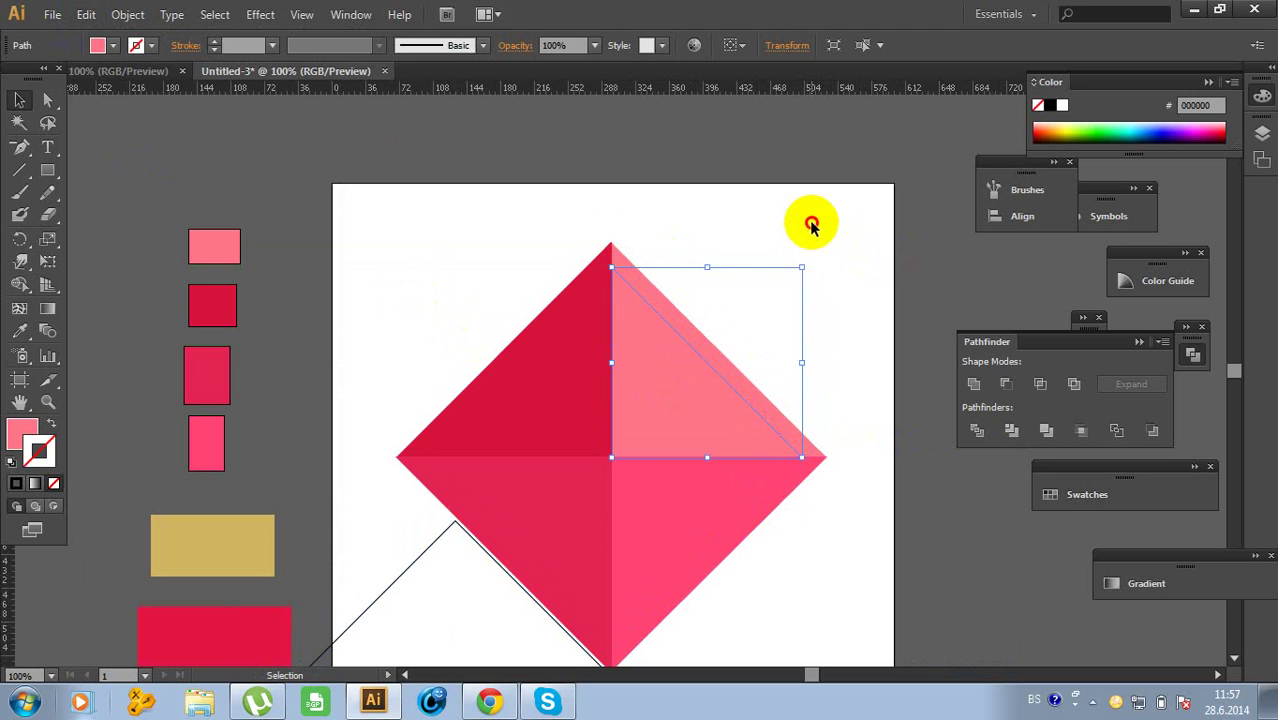
left_click(812, 226)
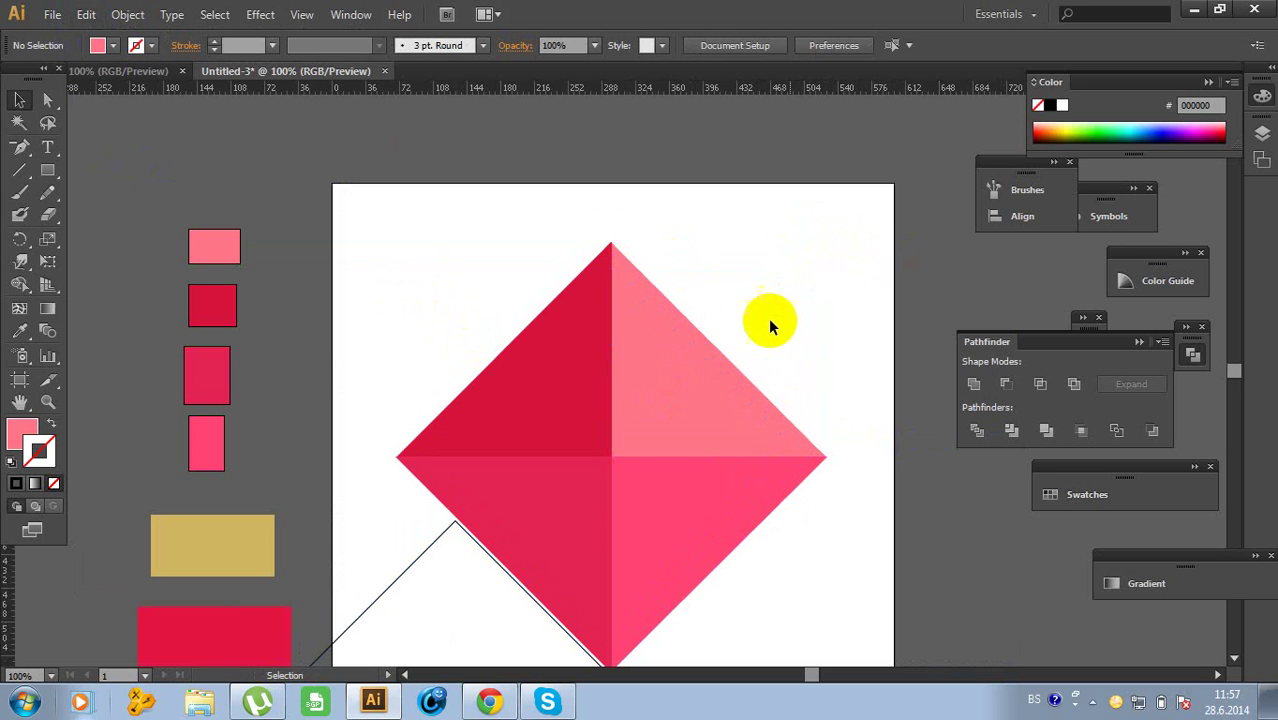
left_click(697, 357)
scroll(636, 372, "down", 3)
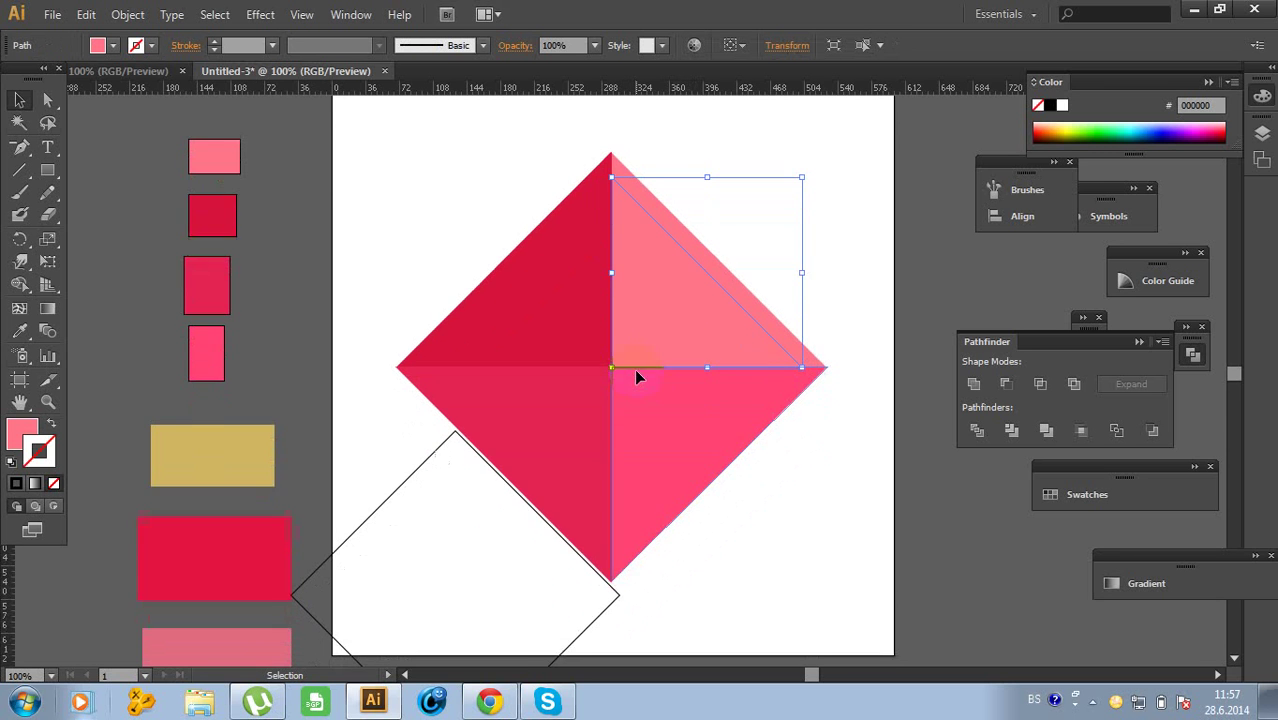
left_click(1127, 583)
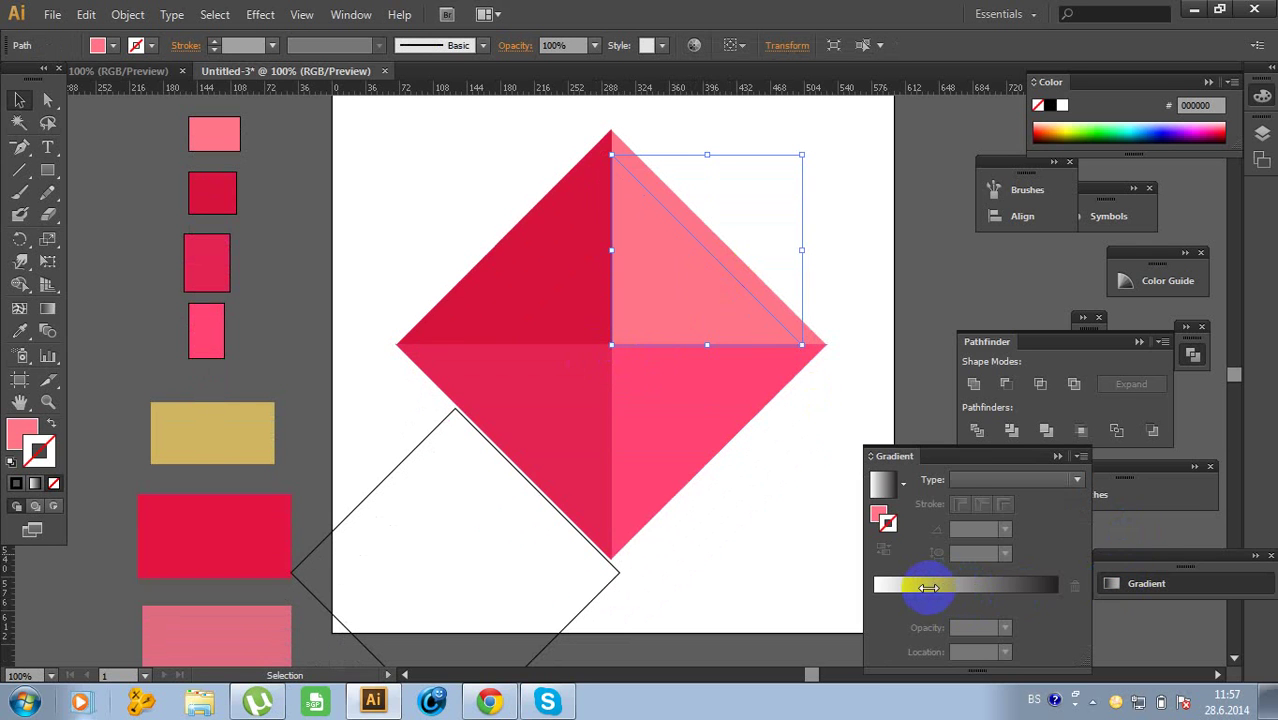
Remove the triangle copy's outline and fill it with a white-to-black linear gradient at 0°
left_click(932, 588)
left_click(53, 484)
left_click(22, 432)
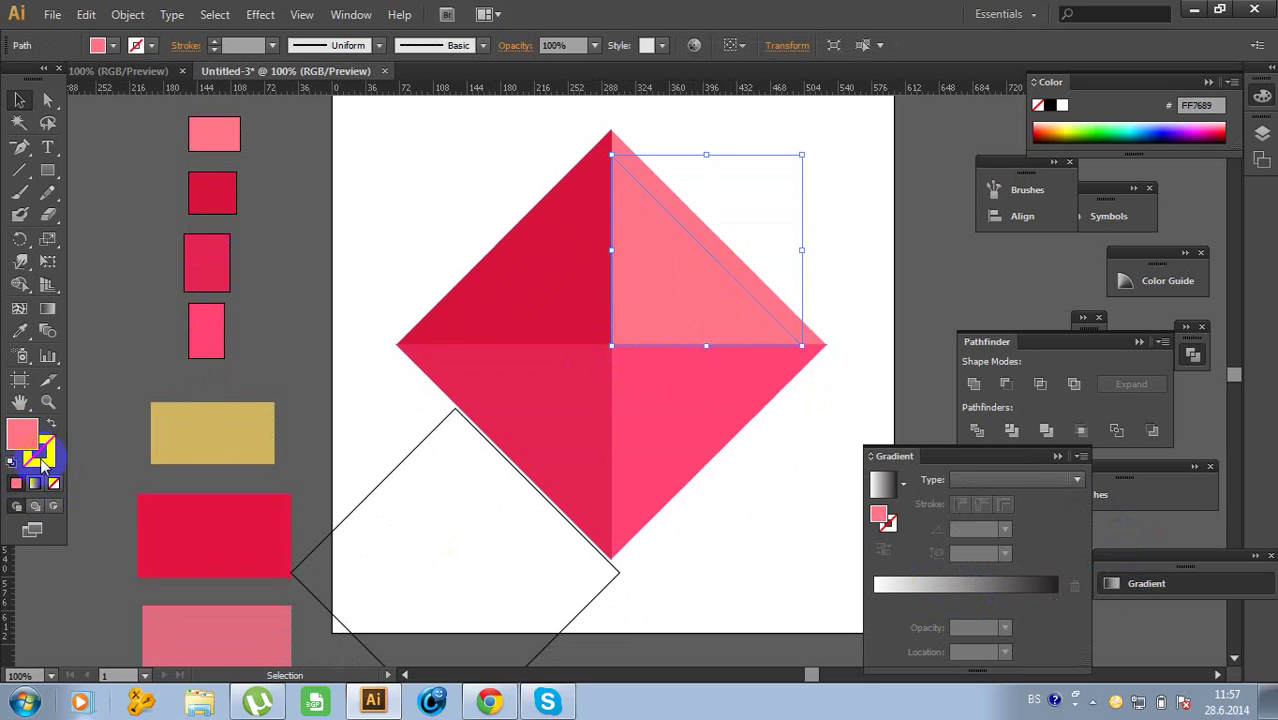
left_click(928, 590)
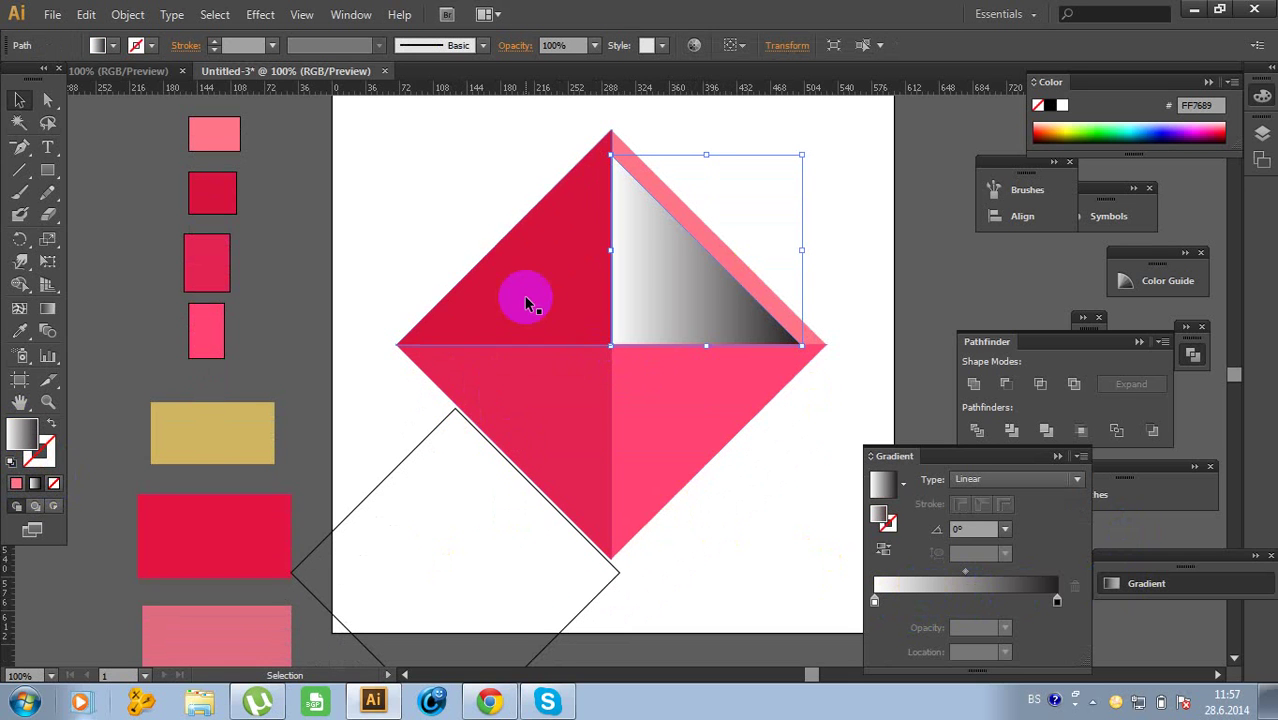
Open the colour settings of the gradient's left stop
scroll(730, 185, "down", 1)
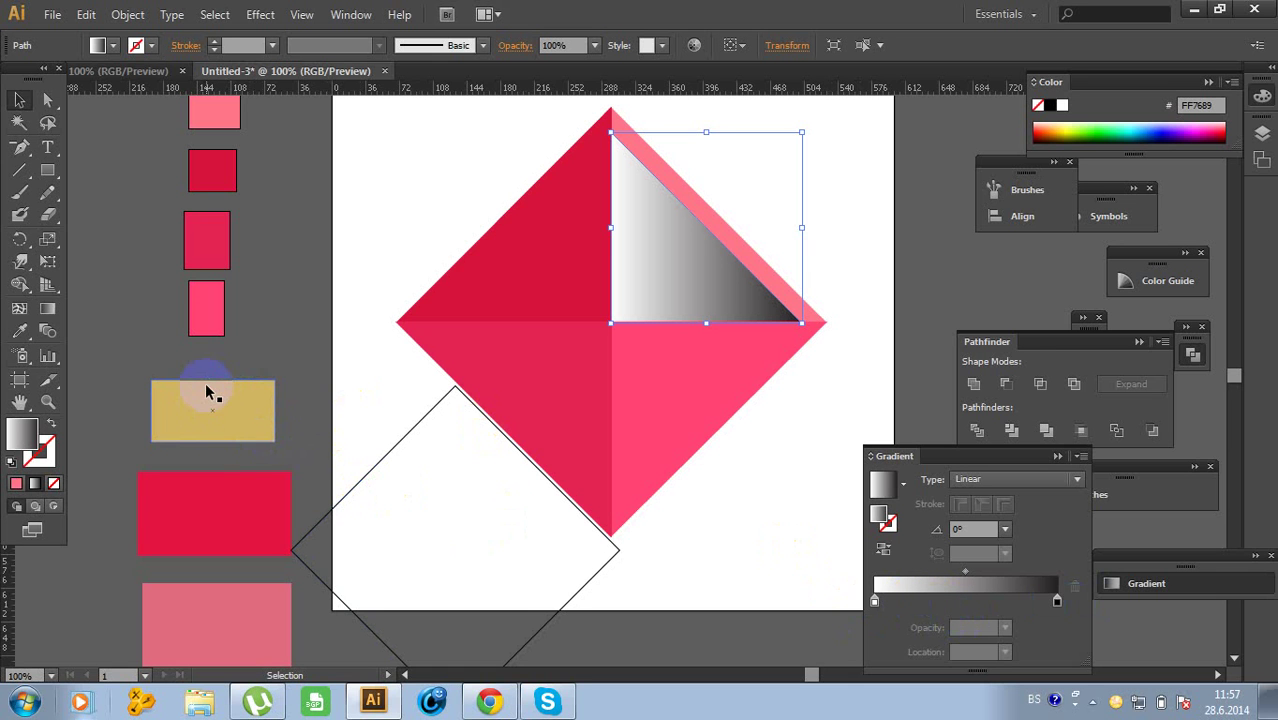
left_click(875, 600)
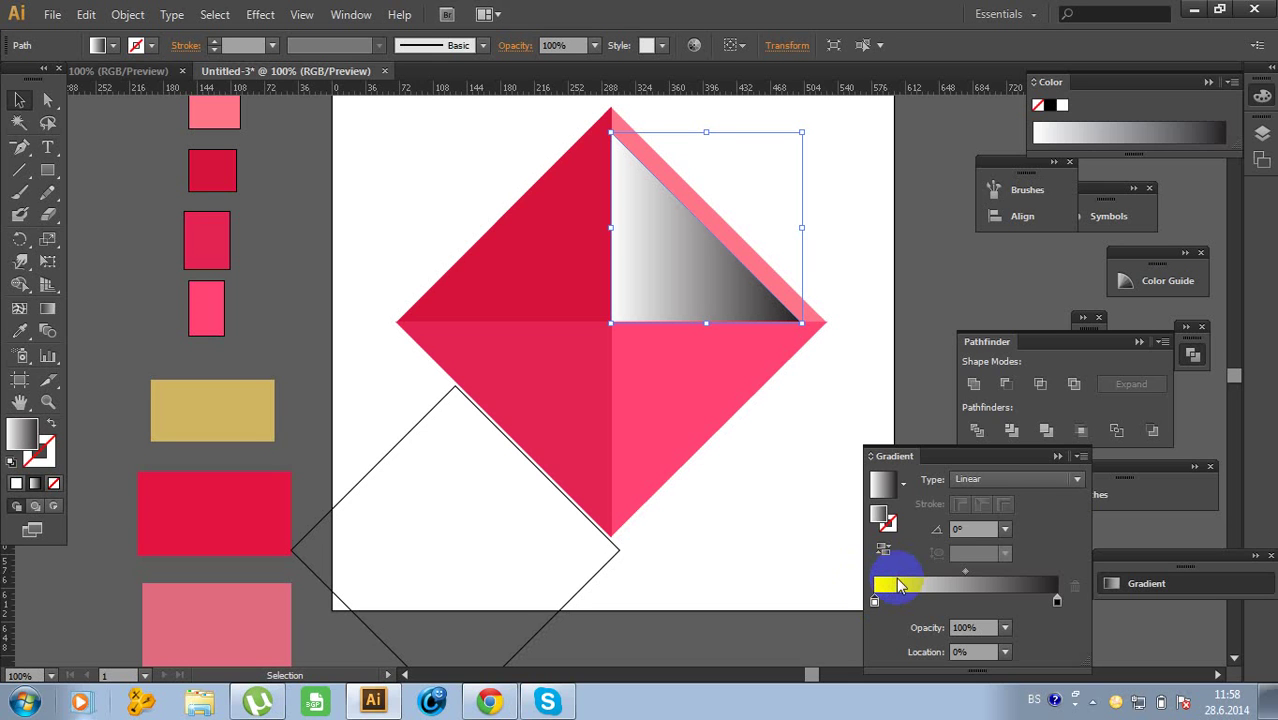
double_click(898, 585)
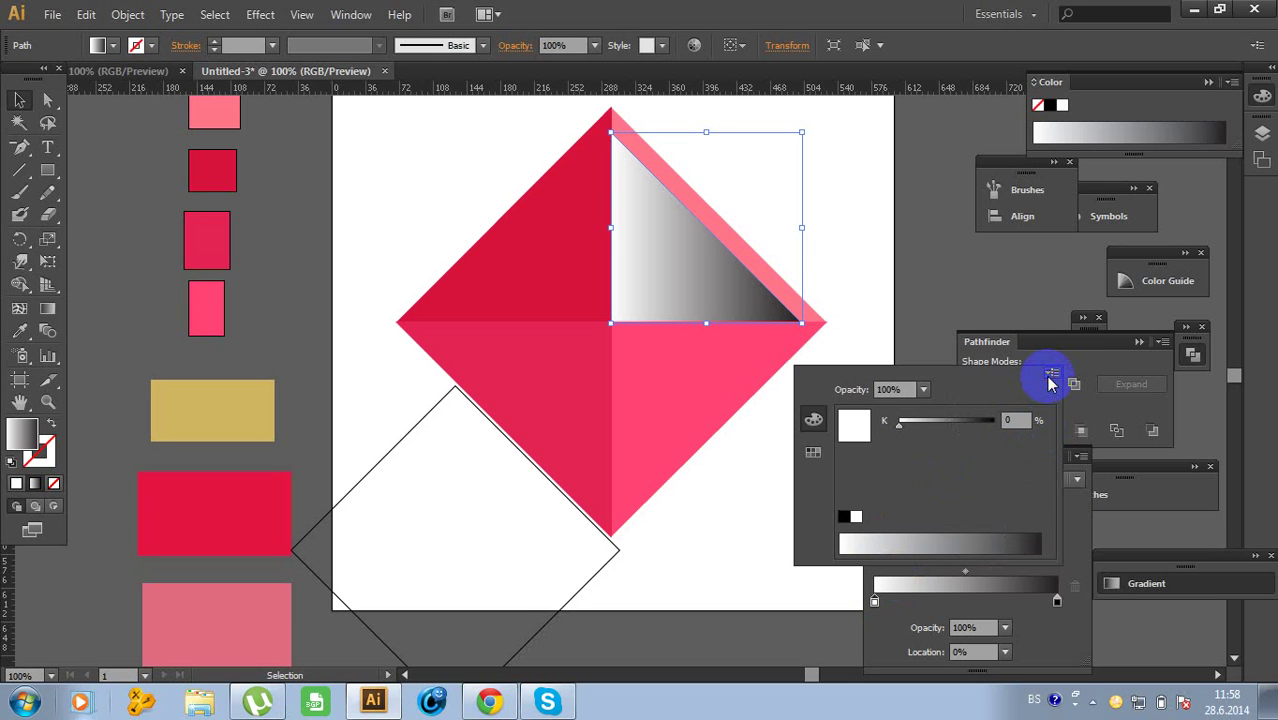
Switch the left gradient stop's colour mode to RGB
left_click(1051, 375)
left_click(1079, 400)
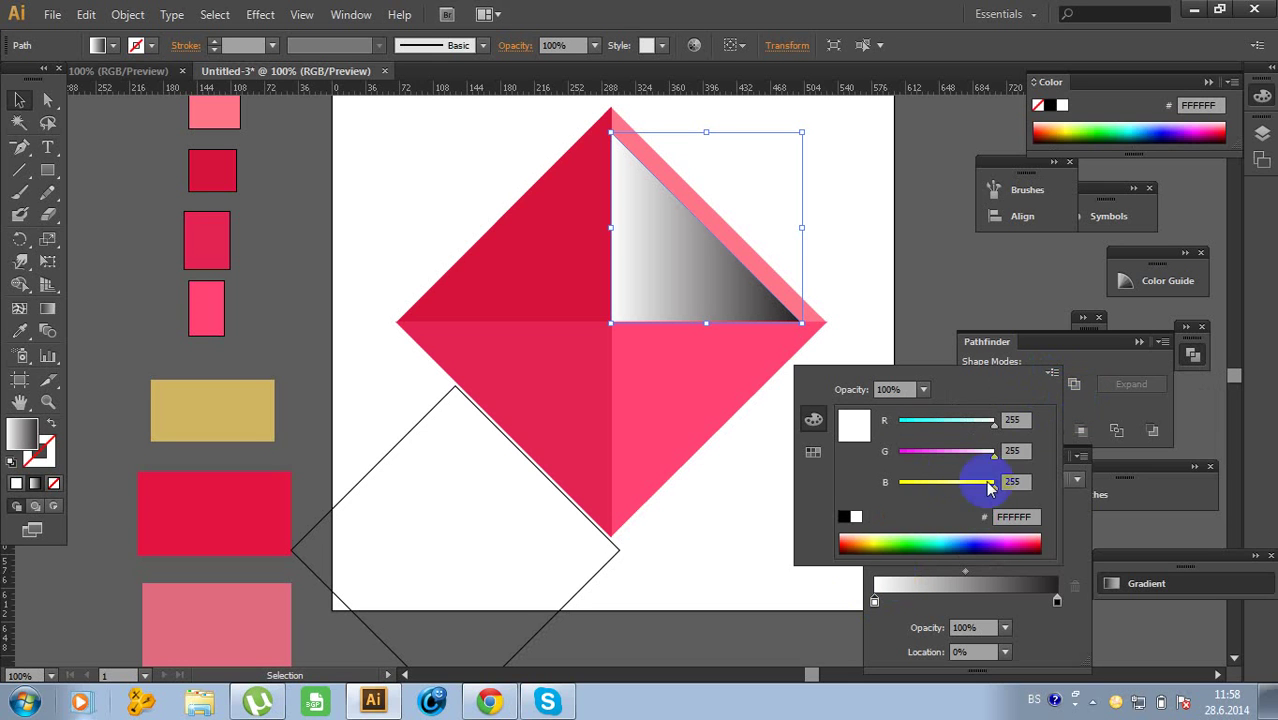
left_click(262, 422)
Copy the beige hex code D1B560 from the fill's Color Picker
double_click(198, 414)
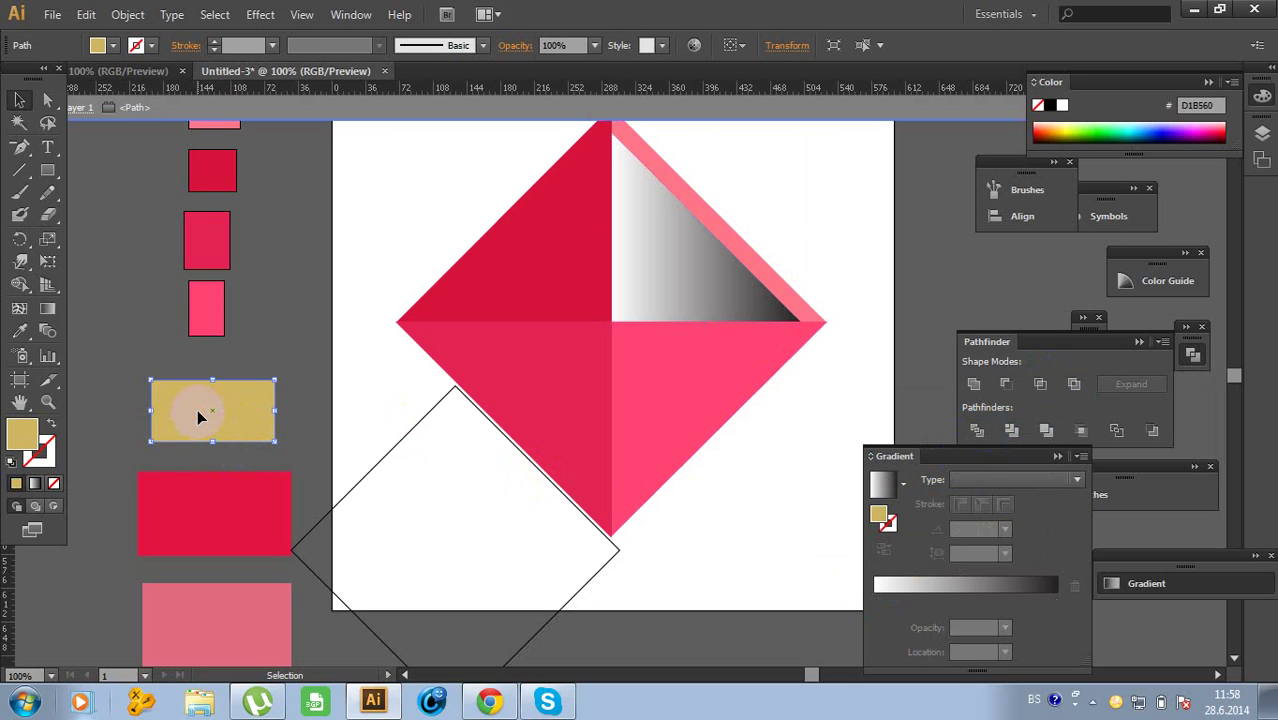
double_click(389, 365)
left_click(30, 438)
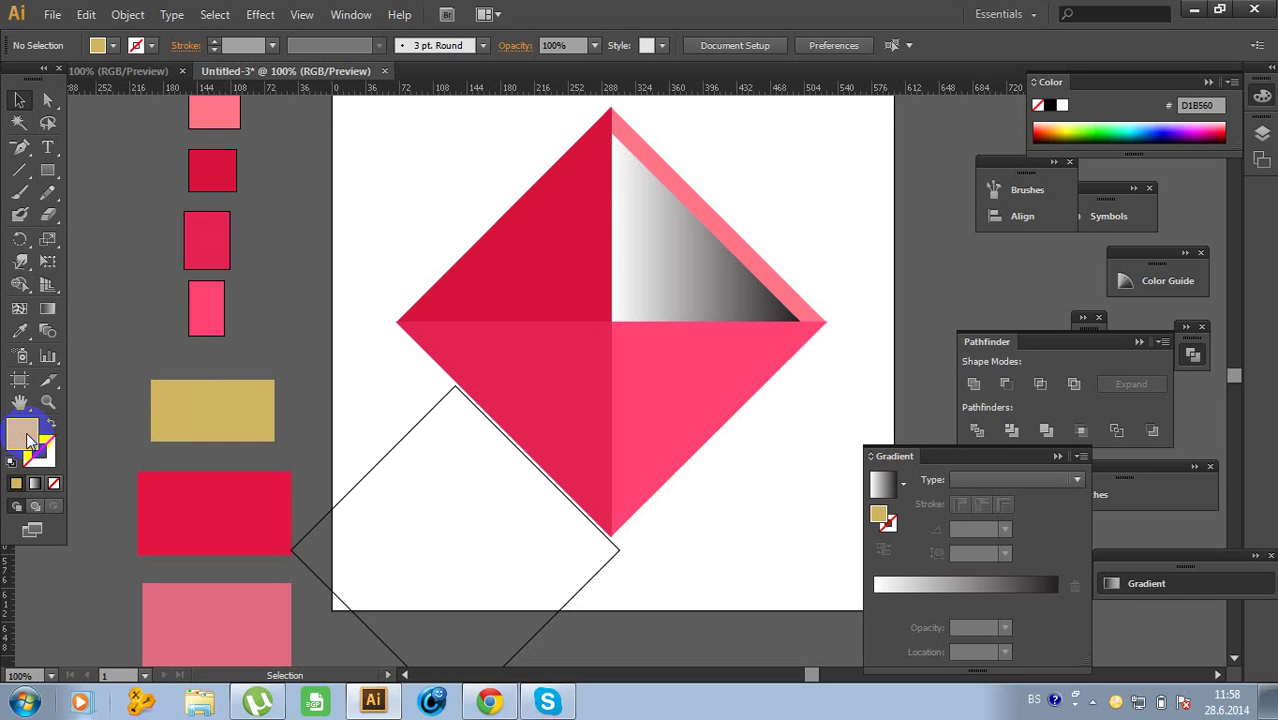
double_click(30, 438)
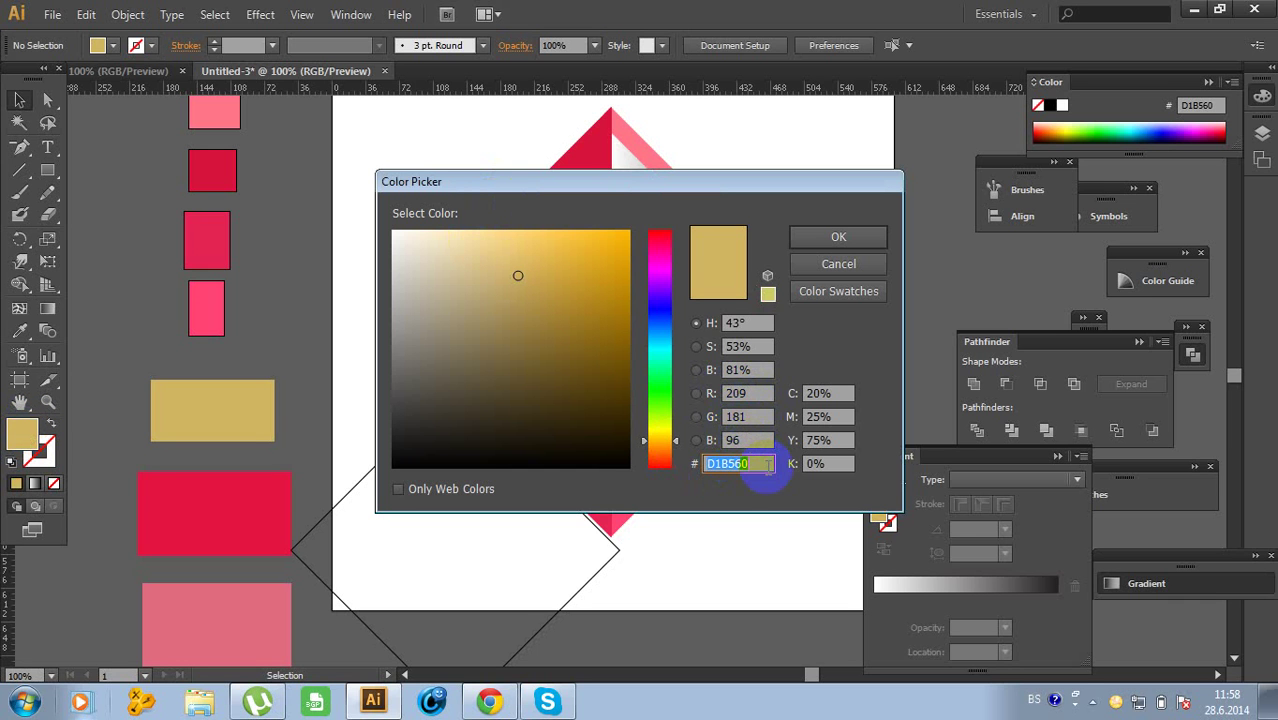
left_click_drag(765, 466, 735, 464)
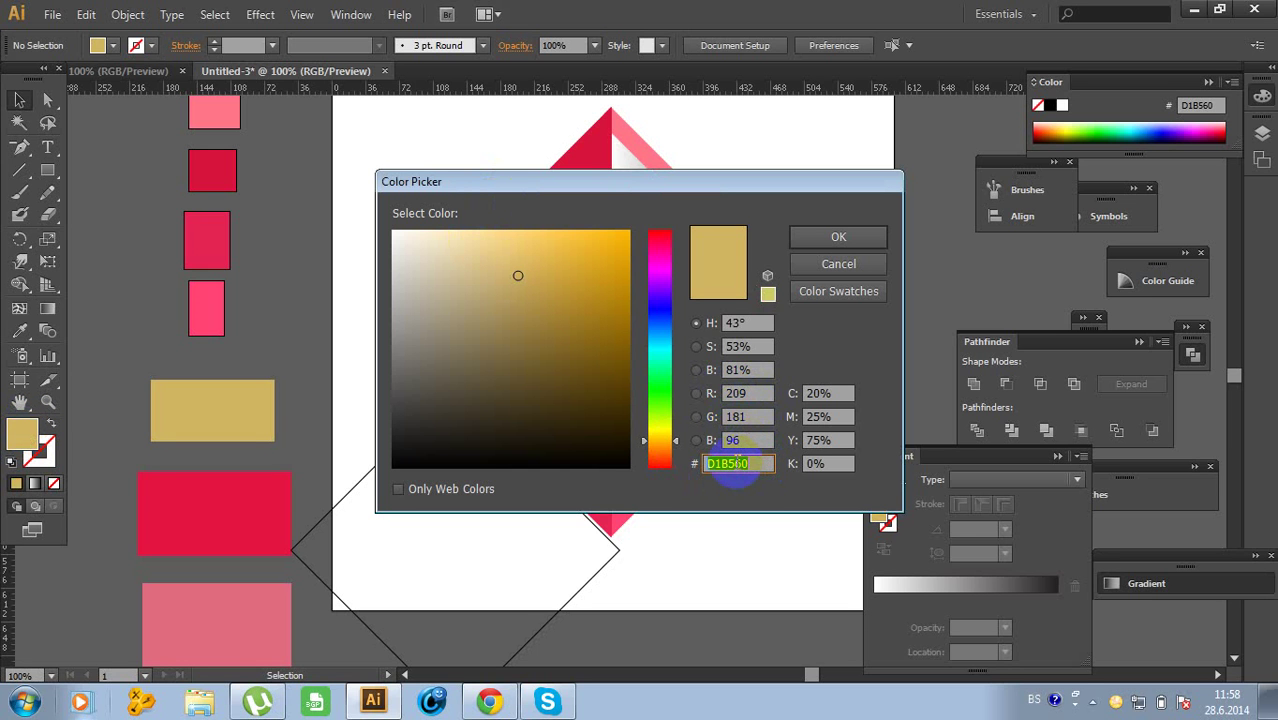
right_click(736, 464)
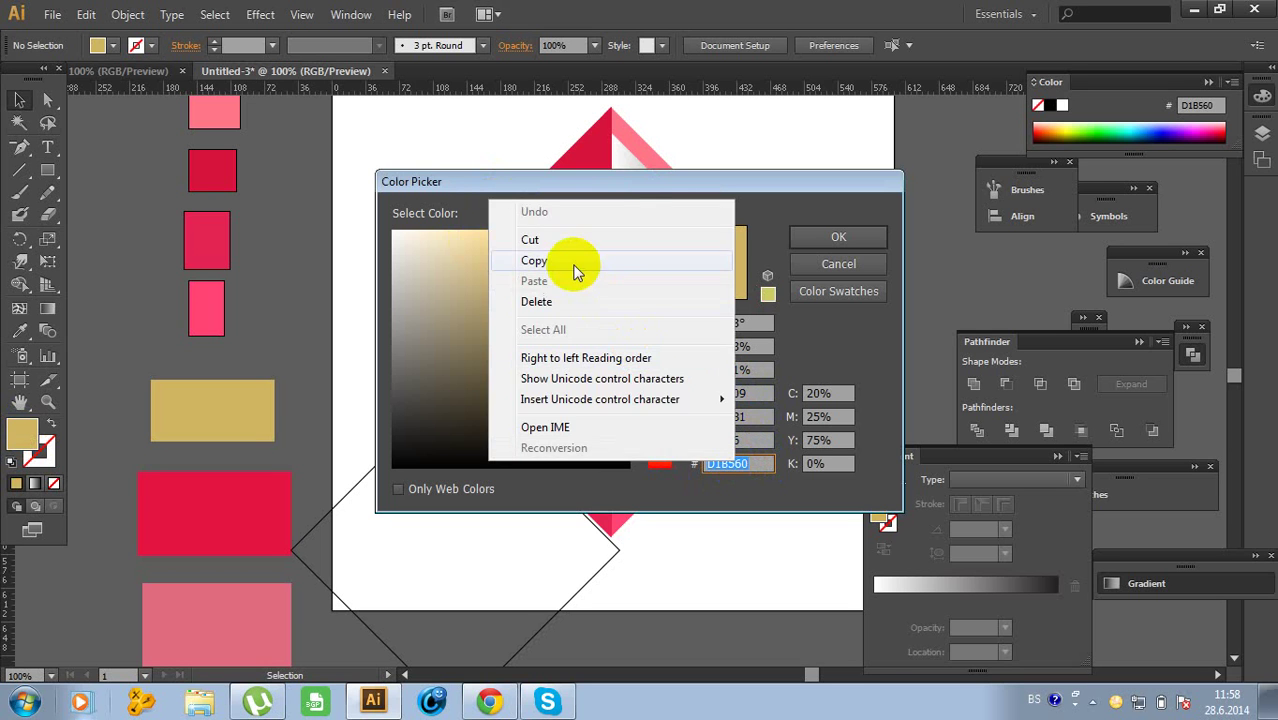
left_click(576, 263)
left_click(810, 268)
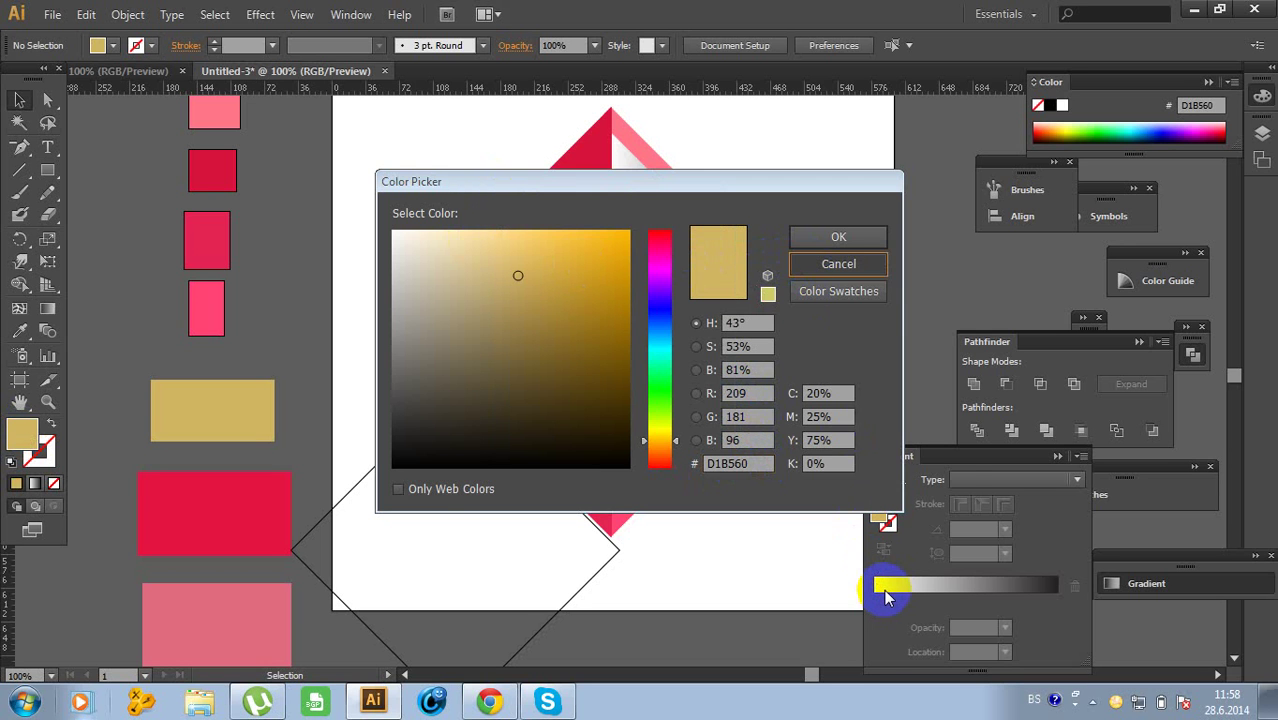
Paste D1B560 into the left gradient stop's hex field
left_click(877, 600)
left_click_drag(880, 600, 875, 604)
mouse_move(882, 518)
left_mouse_down()
mouse_move(911, 515)
mouse_move(1055, 386)
mouse_move(1013, 434)
left_mouse_up()
left_click(1012, 516)
double_click(1021, 516)
right_click(1019, 529)
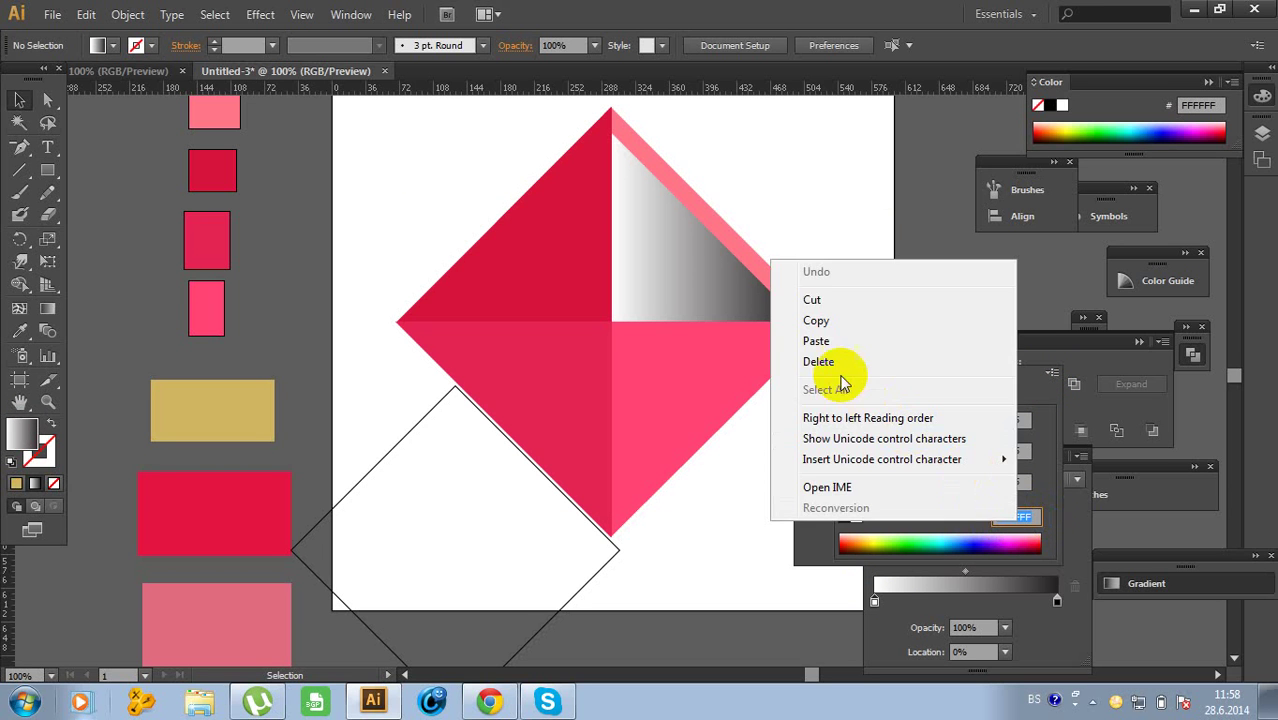
left_click(819, 334)
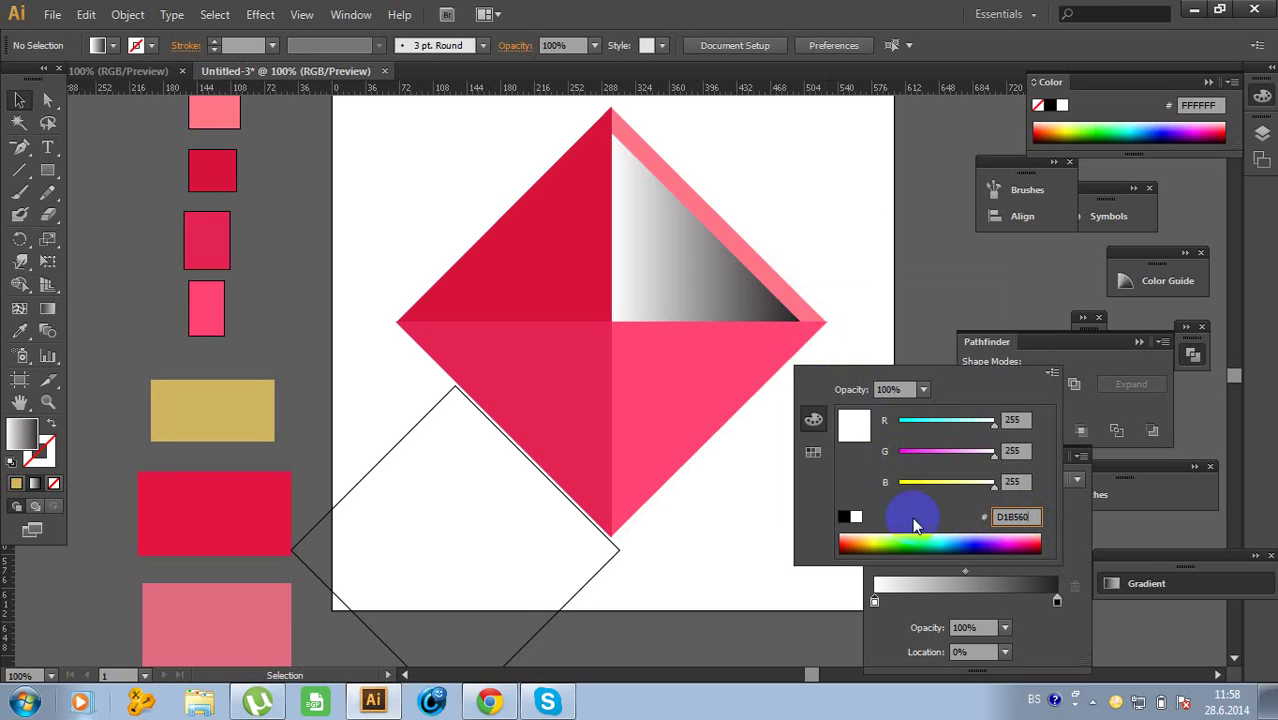
left_click(770, 548)
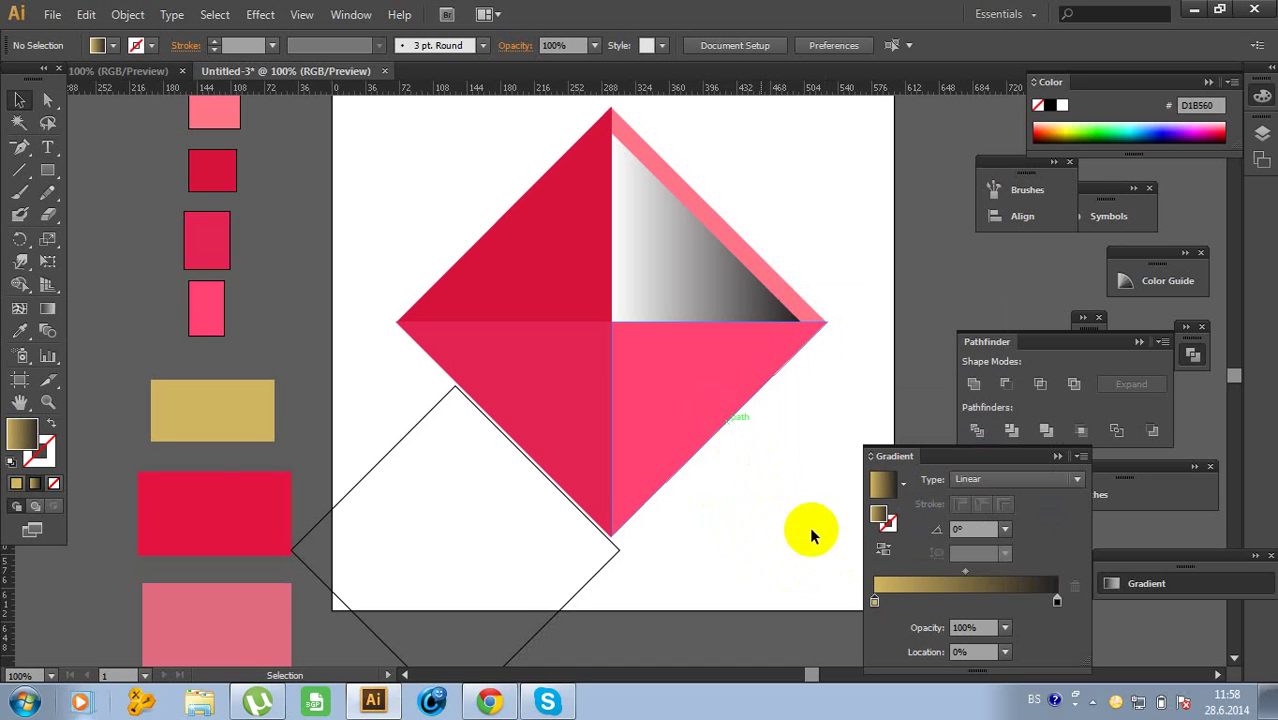
Reselect the triangle and apply gold D1B560 to its left gradient stop
left_click(718, 318)
left_click(875, 602)
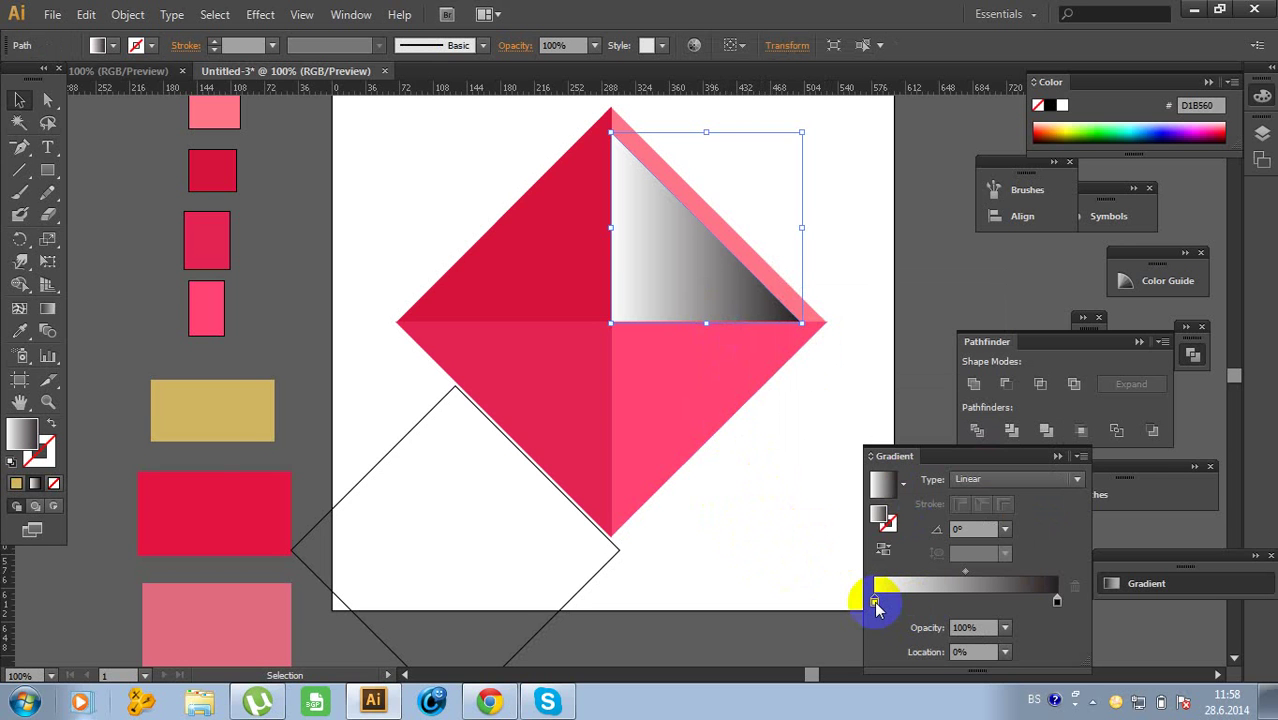
double_click(875, 602)
left_click(1008, 516)
right_click(1008, 516)
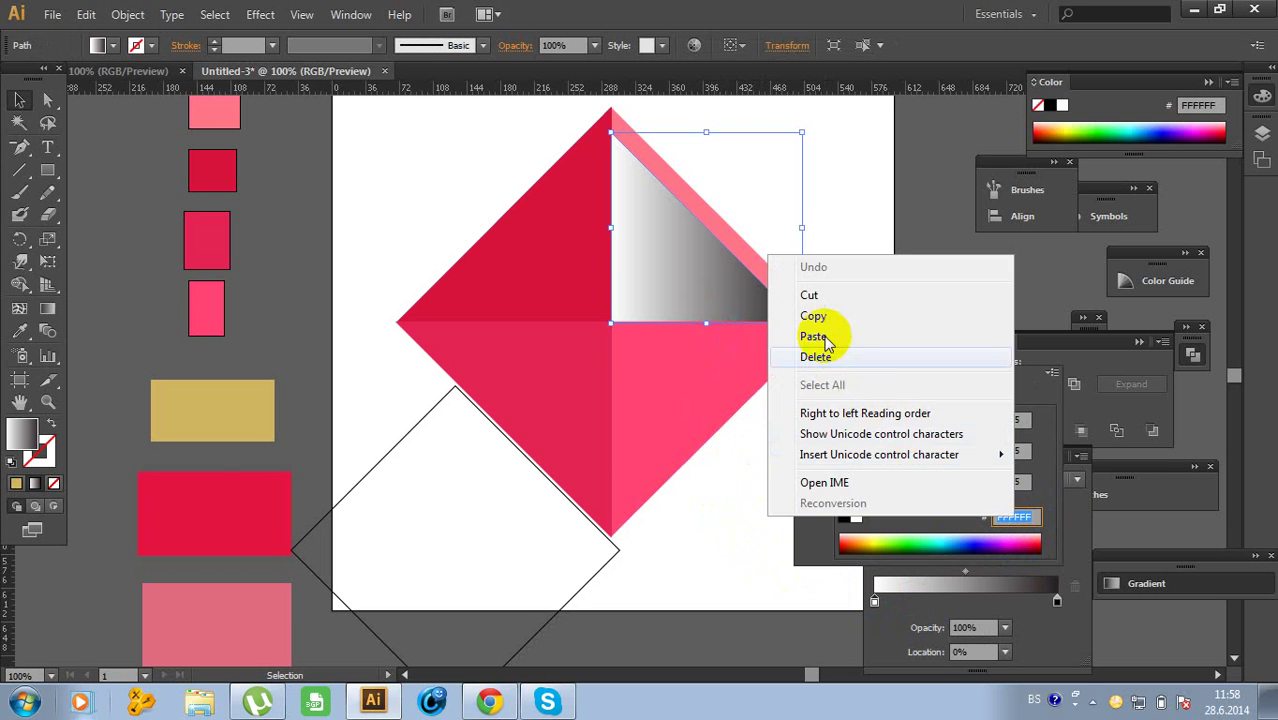
key("Return")
key("Return")
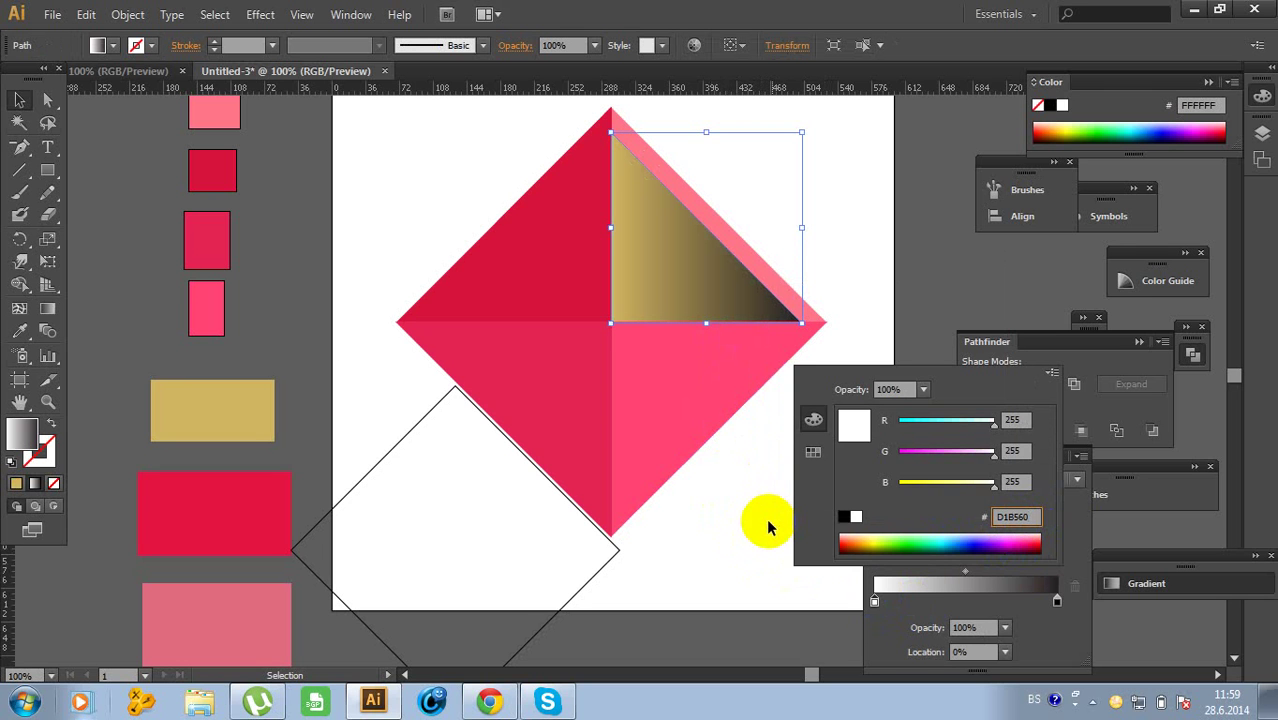
left_click(873, 608)
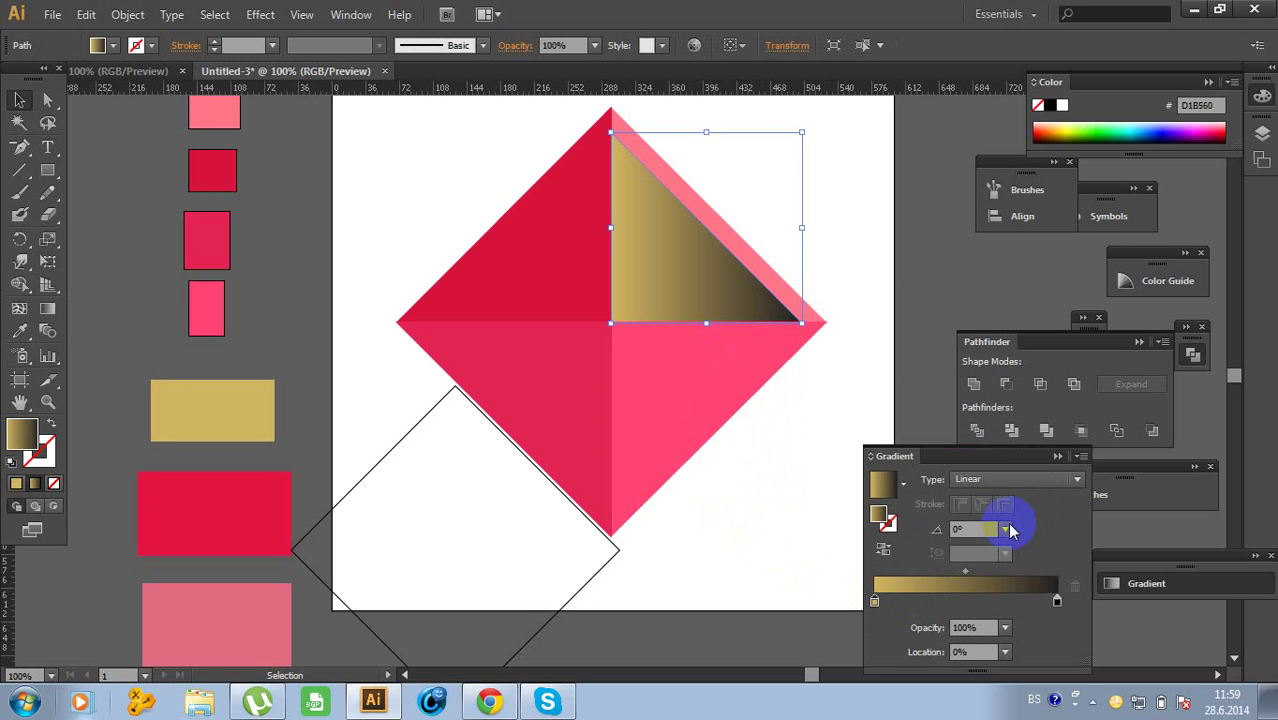
Enter 45 in the gradient's Angle field and commit it
left_click(1008, 529)
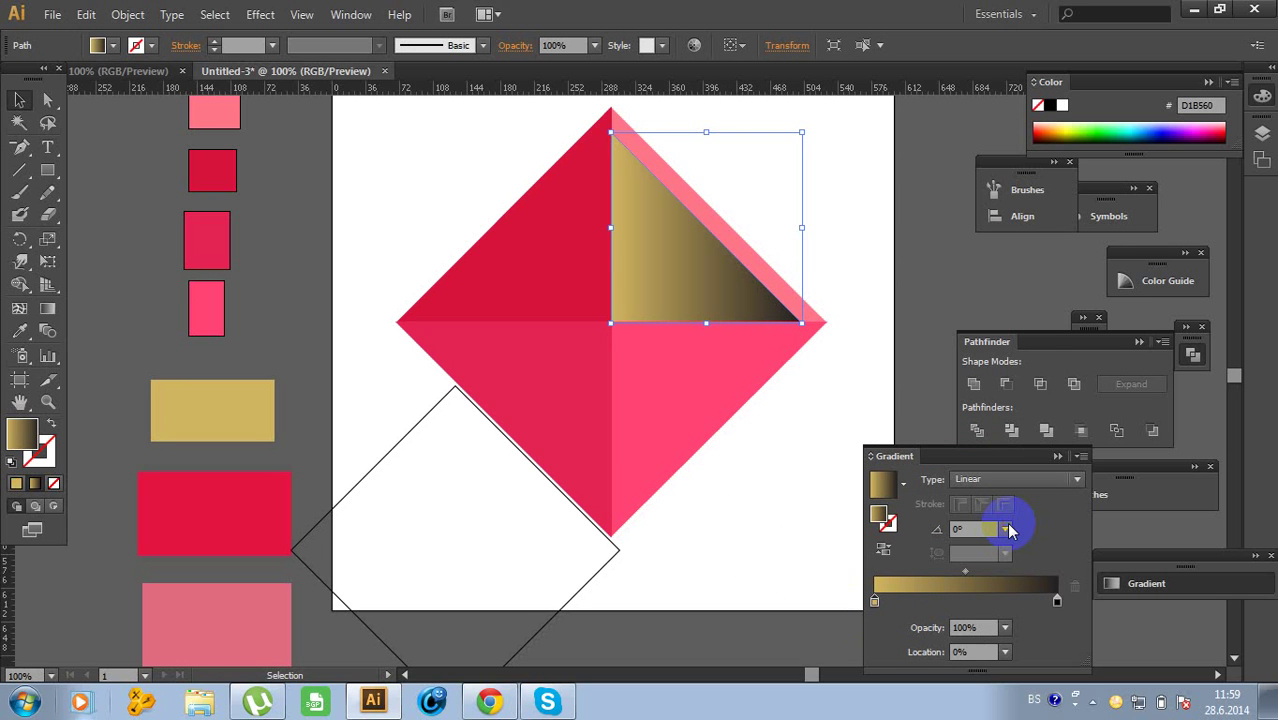
left_click(957, 530)
left_click(955, 530)
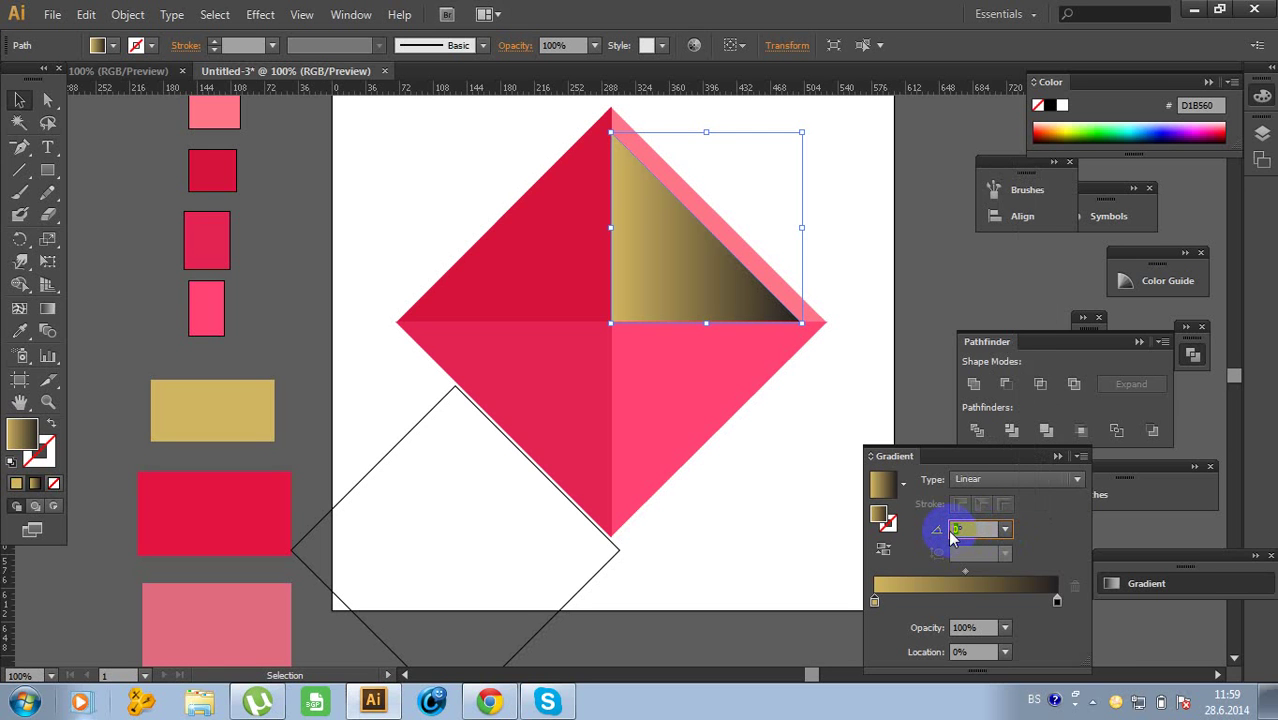
type("45,8")
left_click(730, 490)
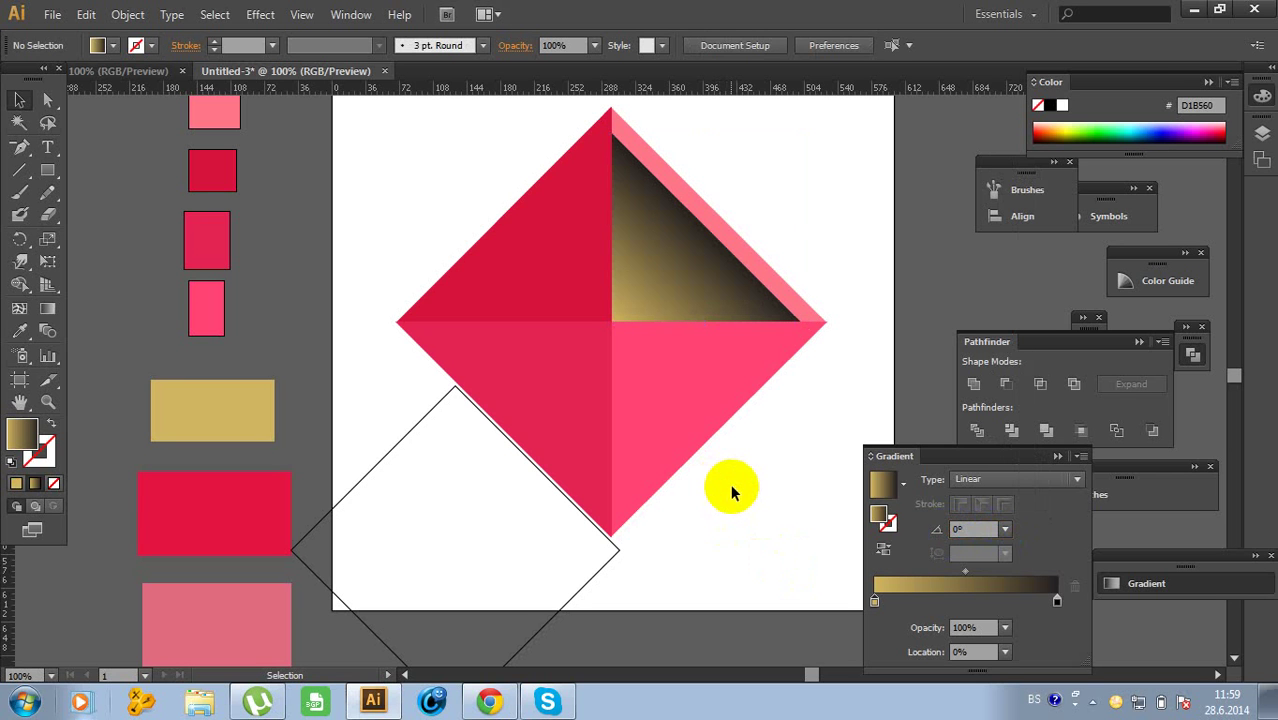
Refine the triangle's gradient angle to -45.8° and confirm it
left_click(687, 283)
left_click(955, 528)
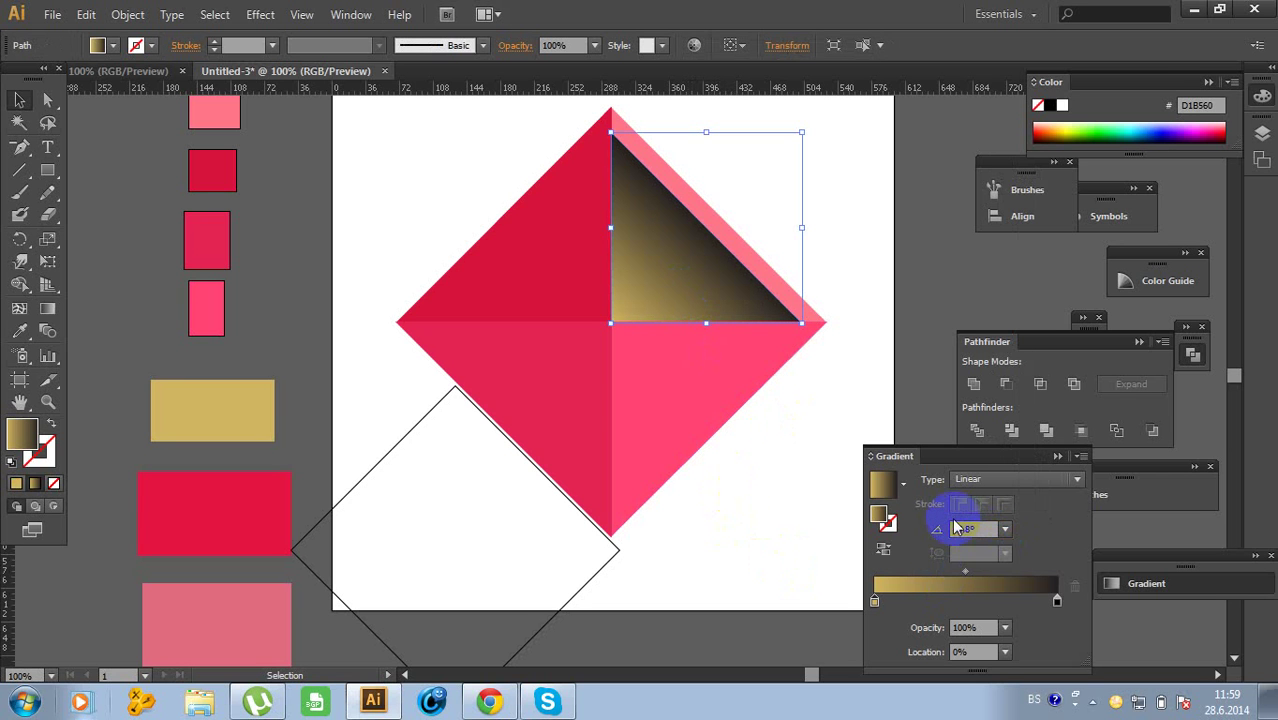
left_click(805, 531)
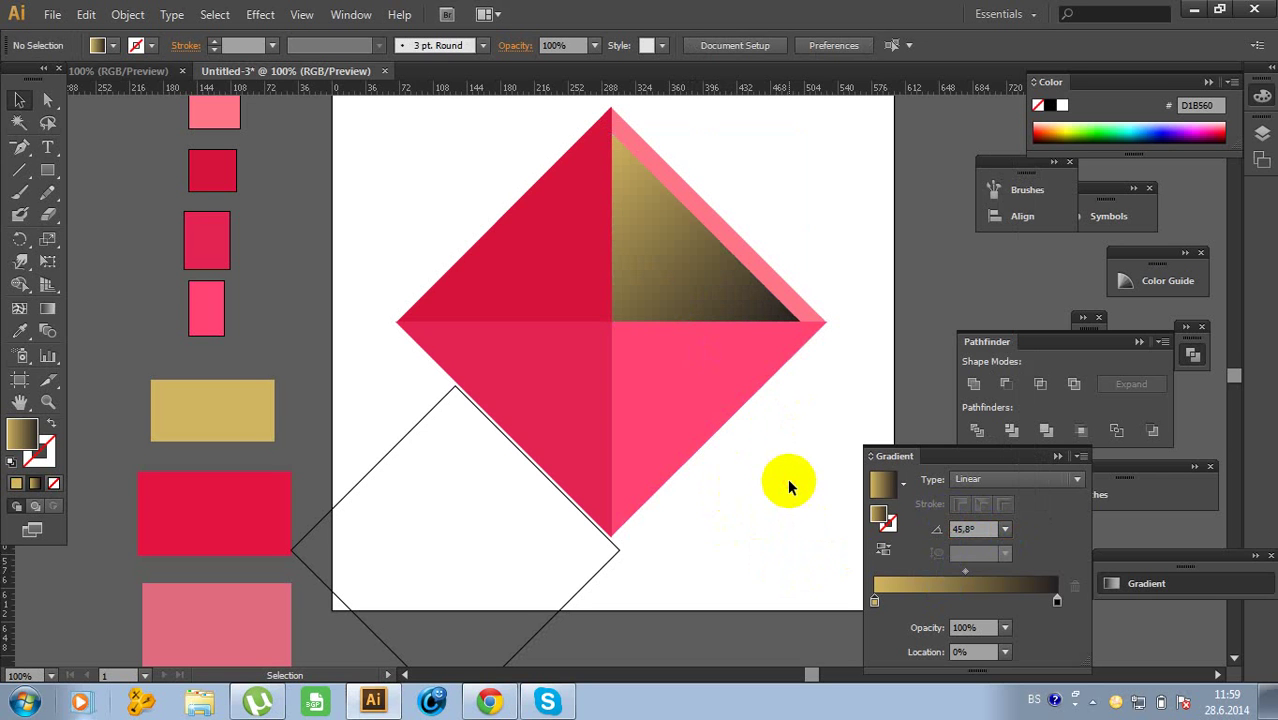
left_click(706, 296)
left_click(931, 540)
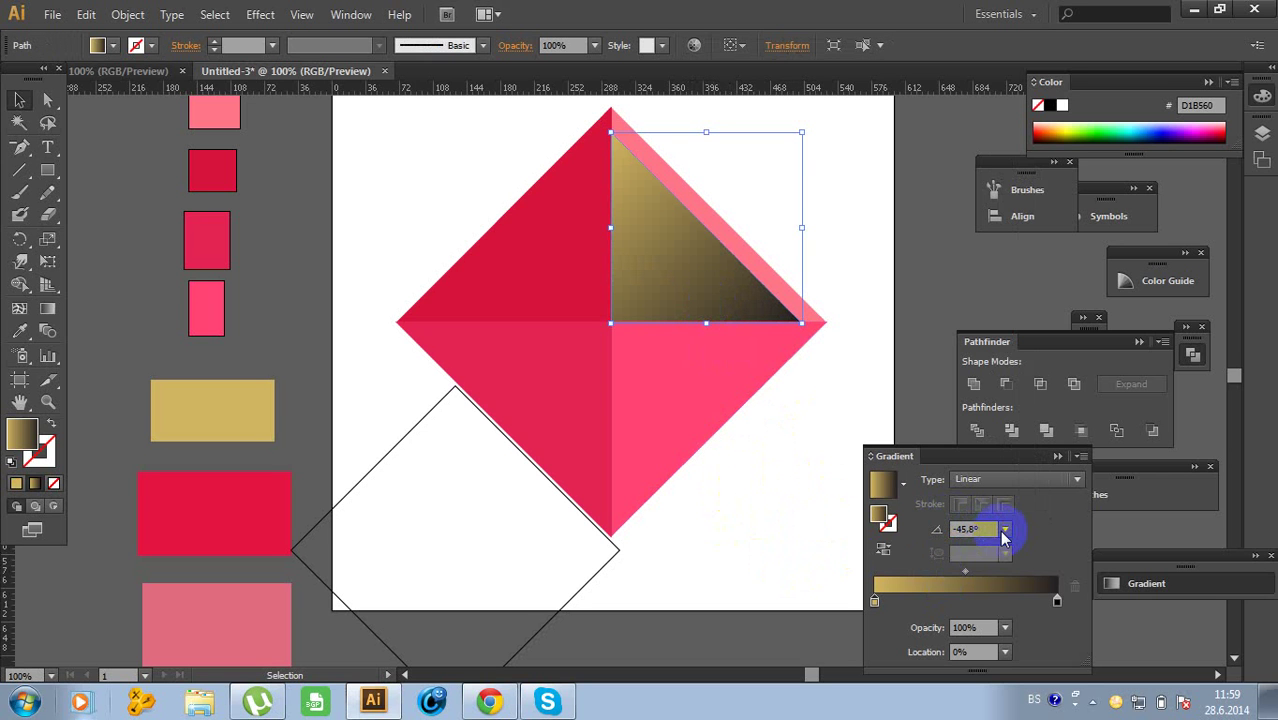
left_click(973, 531)
left_click(969, 530)
left_click(968, 530)
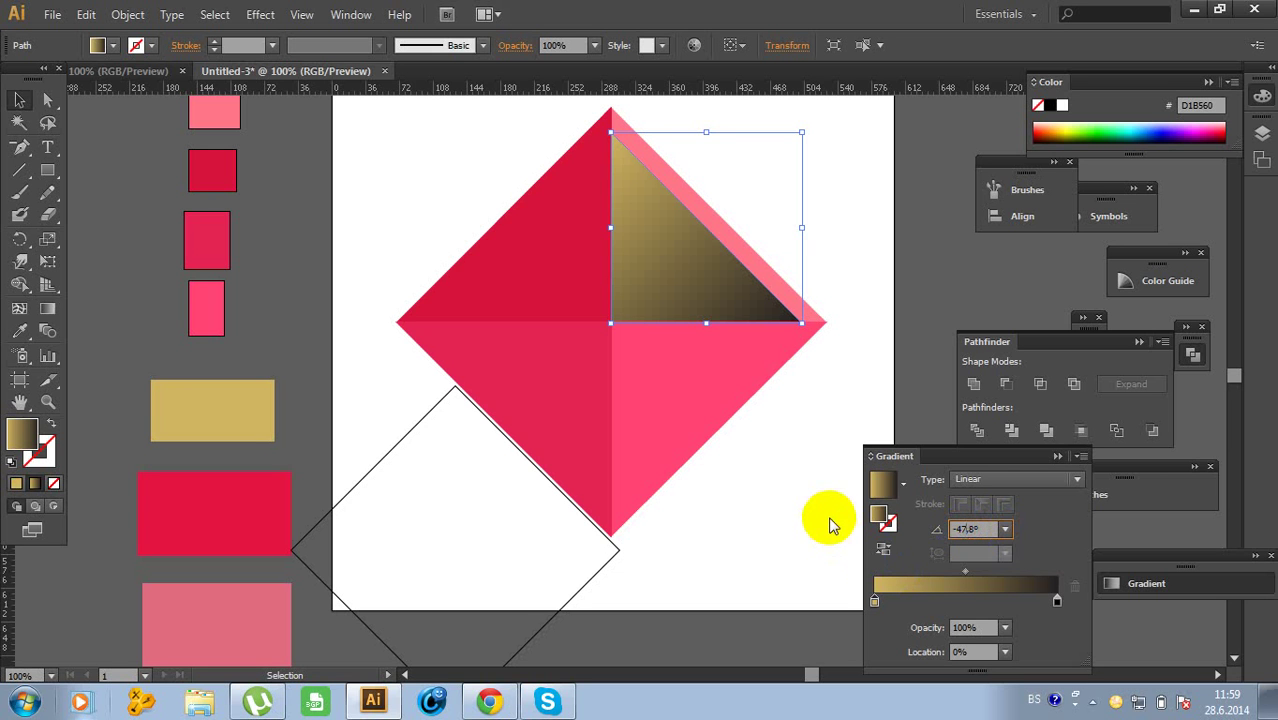
left_click(782, 433)
left_click(704, 296)
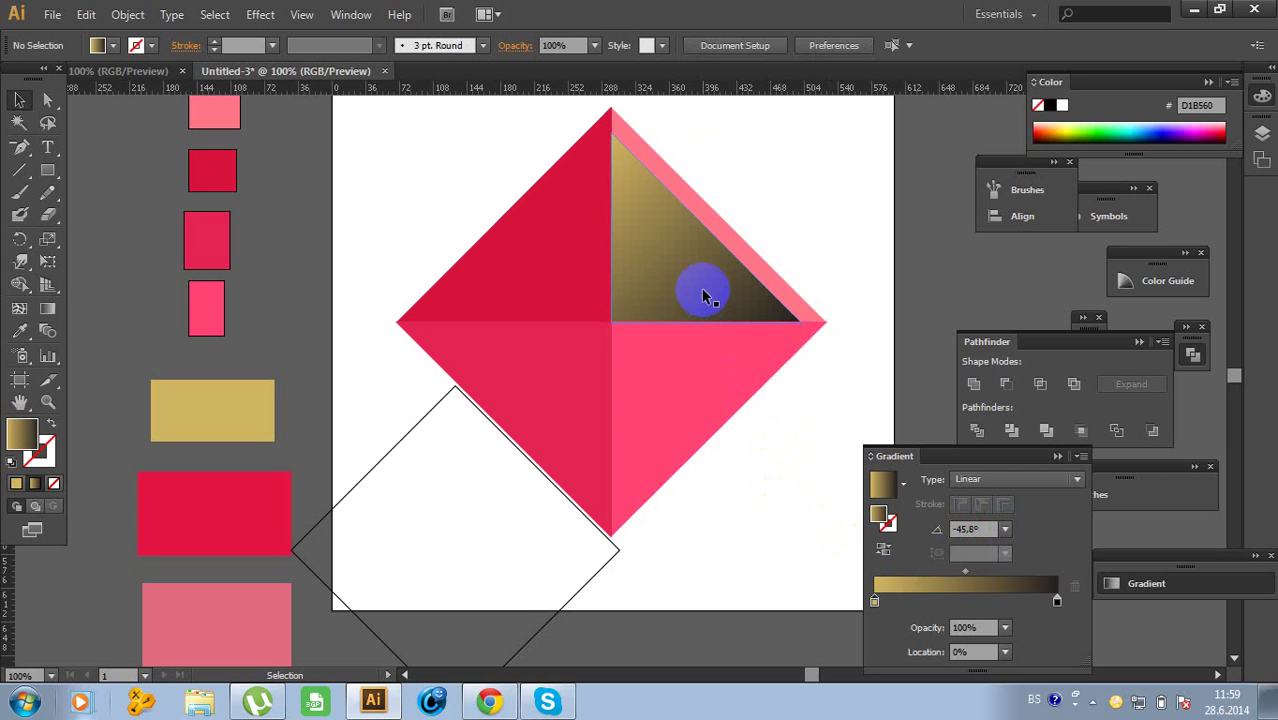
left_click(706, 302)
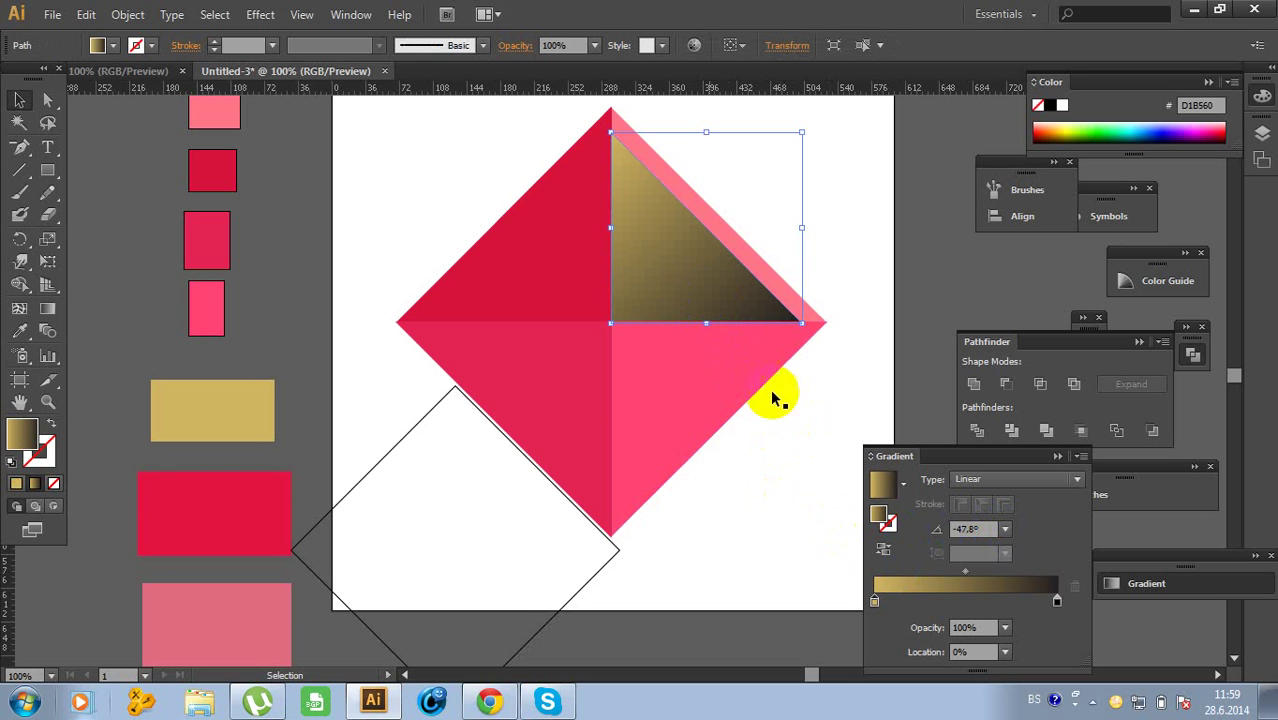
left_click(963, 529)
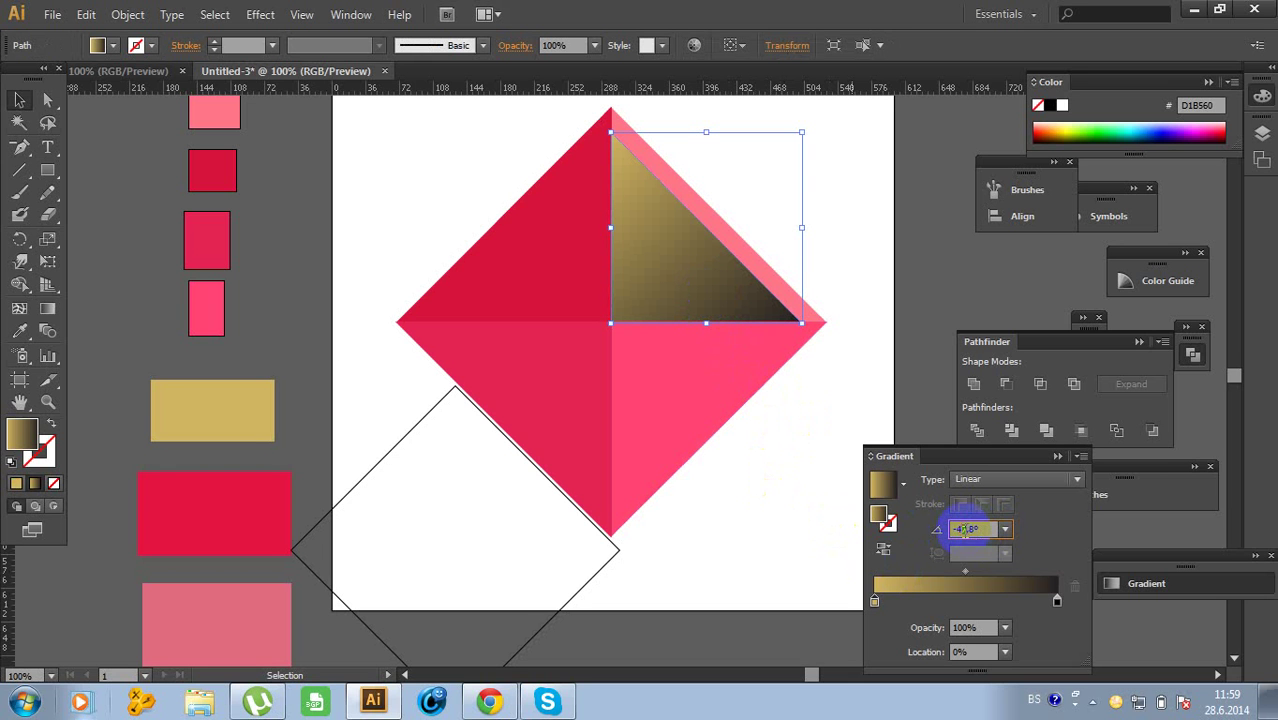
left_click(1058, 462)
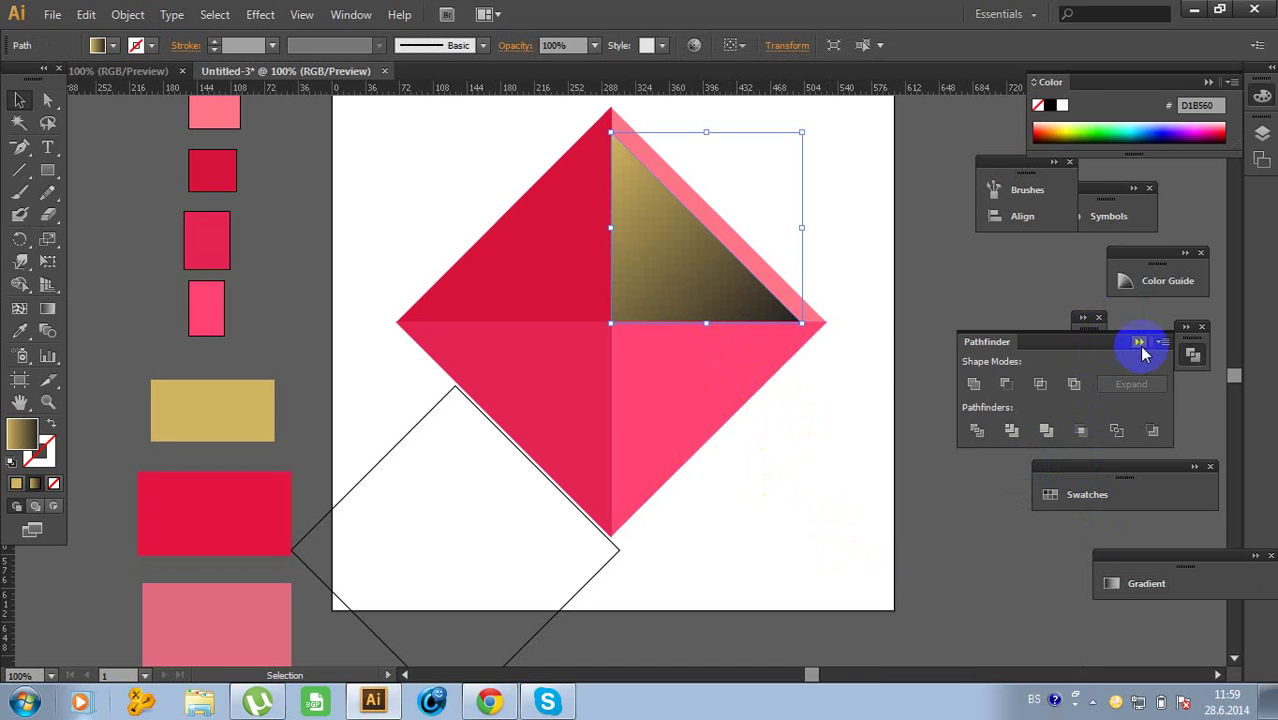
Set the gradient triangle's Transparency blend mode to Screen for a light pink highlight
left_click(1139, 342)
left_click(1090, 356)
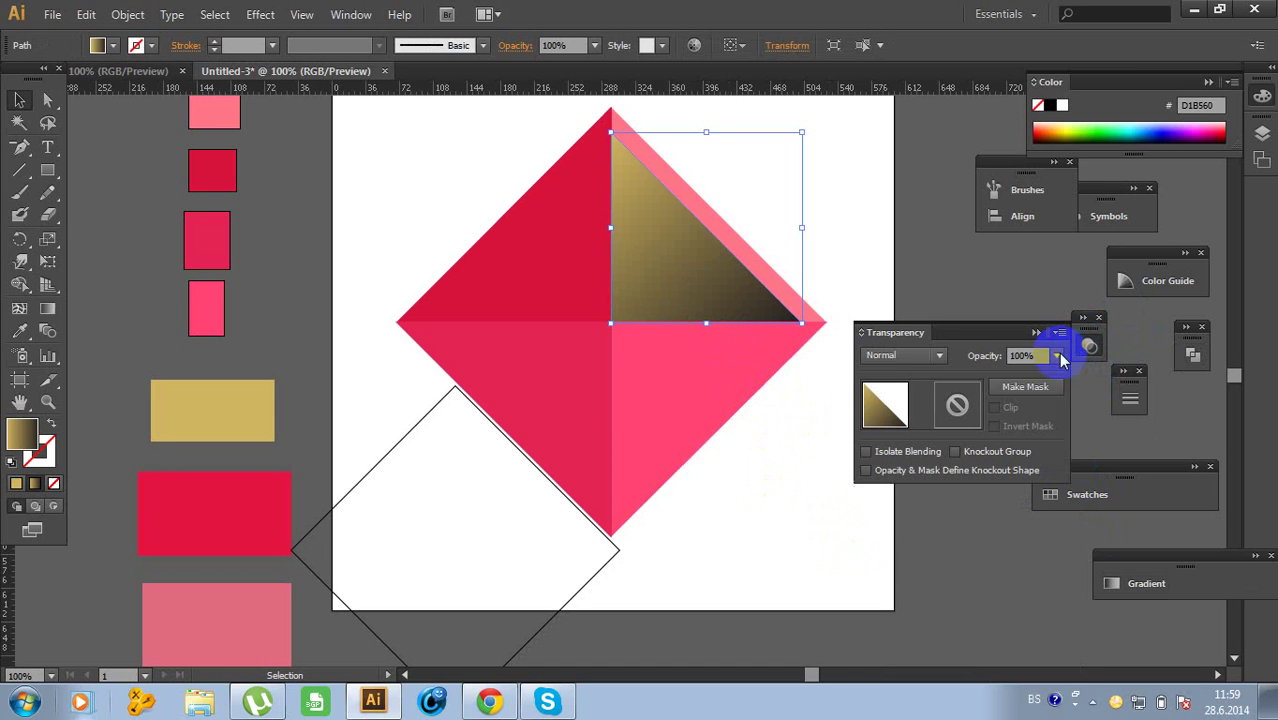
left_click(940, 358)
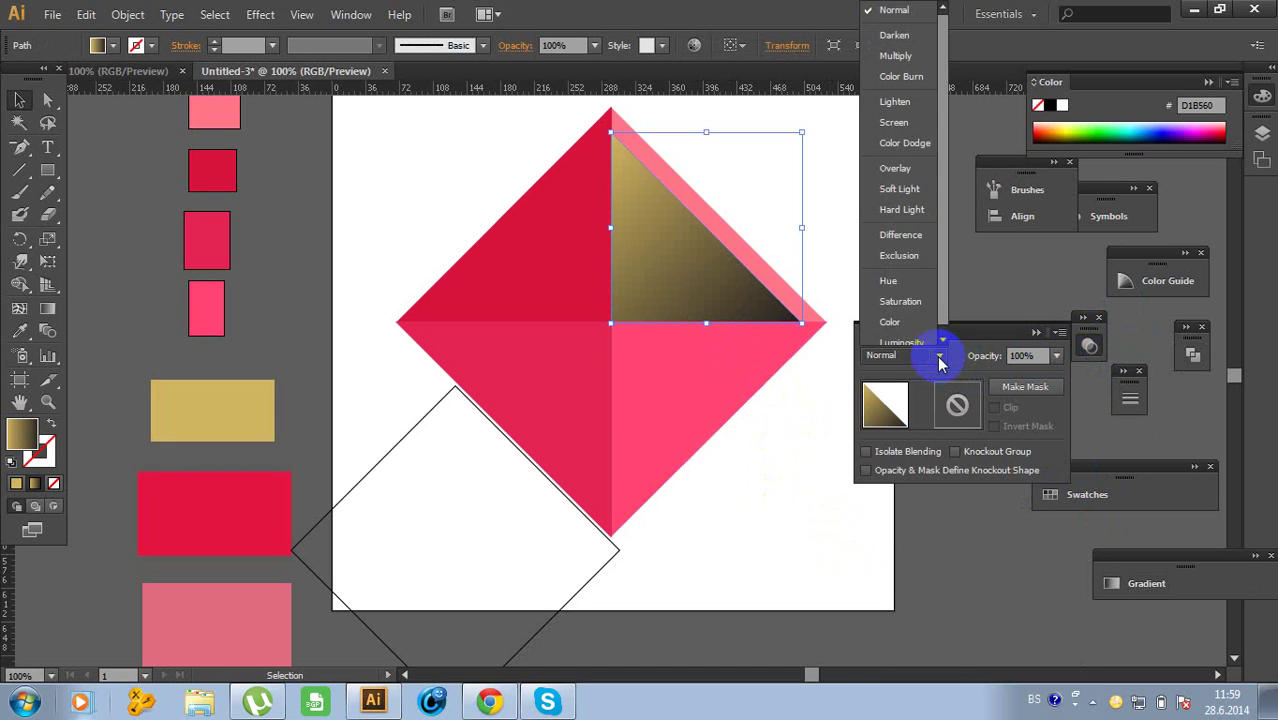
left_click(898, 122)
left_click(828, 160)
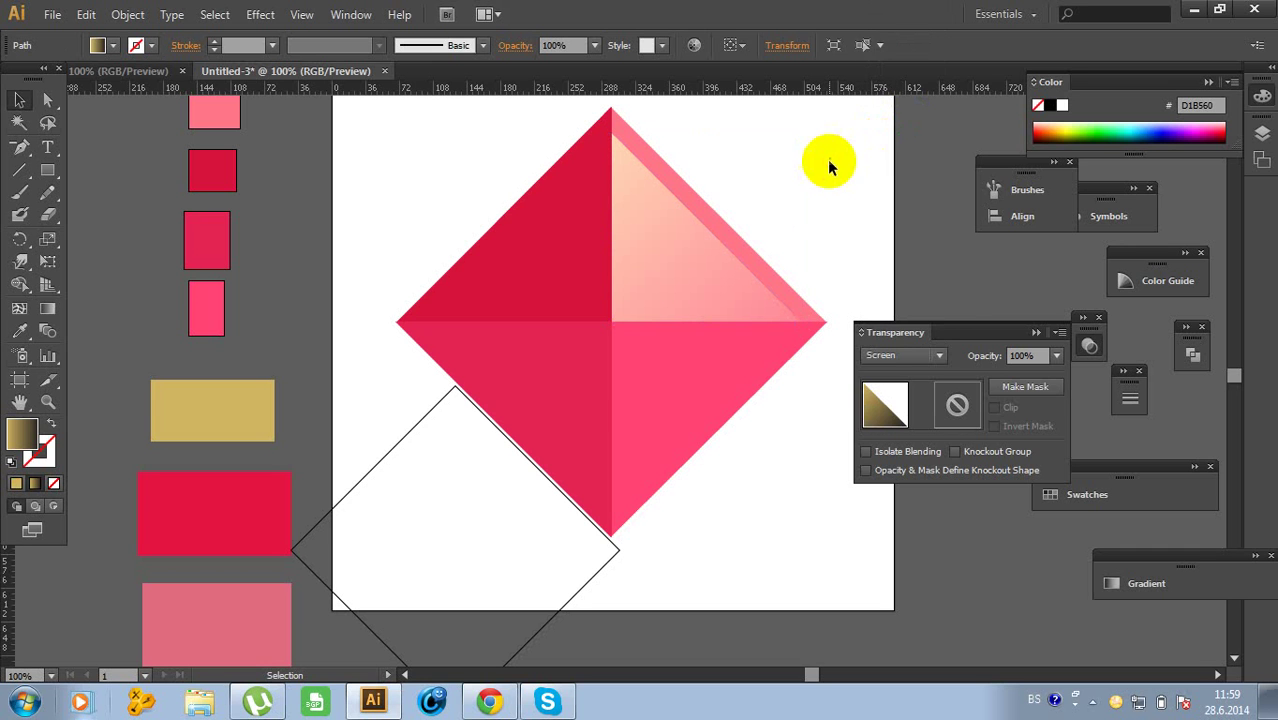